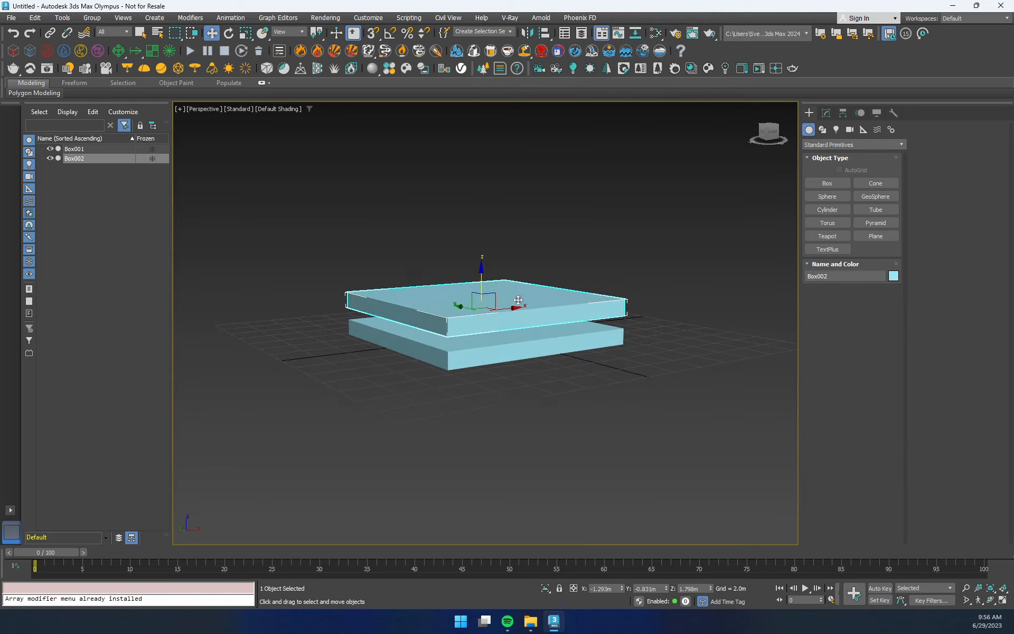
- Raise the upper box to about Z 1.84 m and copy it down between the two boxes at about Z 1.0 m
mouse_move(482, 282)
mouse_down()
mouse_move(497, 181)
mouse_move(508, 283)
mouse_move(507, 143)
mouse_move(501, 296)
mouse_move(507, 85)
mouse_move(509, 289)
mouse_move(512, 277)
mouse_move(488, 280)
mouse_up()
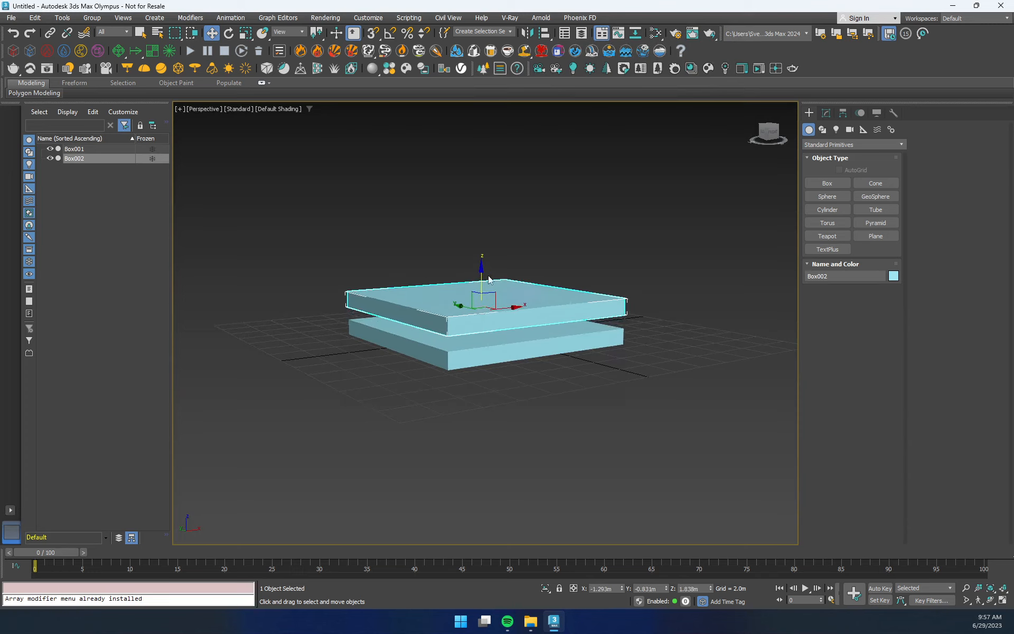
mouse_move(553, 402)
alt+middle_down()
mouse_move(540, 401)
mouse_move(557, 402)
alt+middle_up()
shift+drag(483, 269, 483, 284)
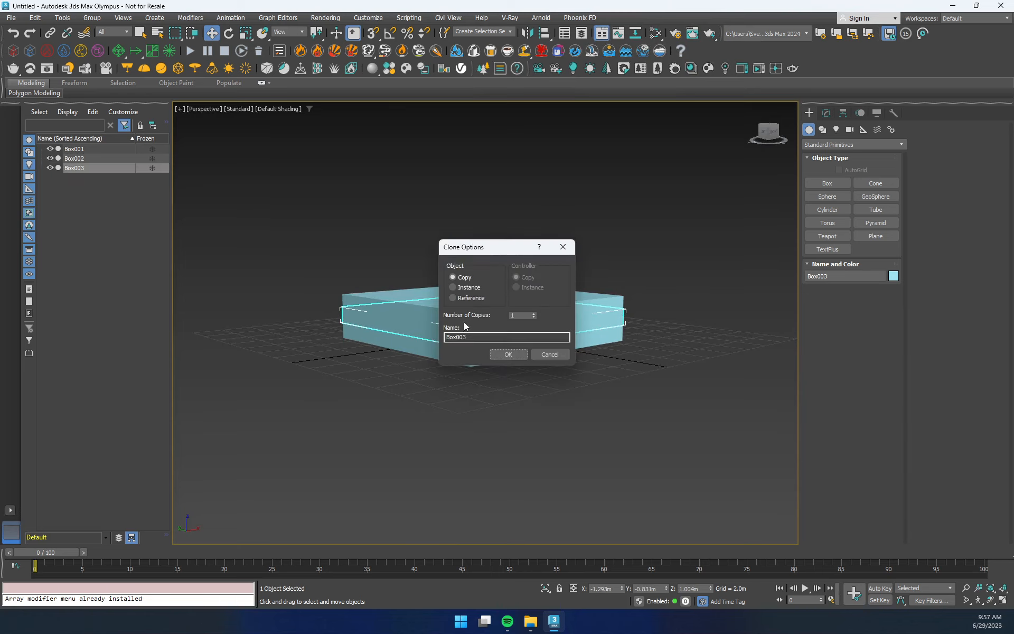
click(507, 355)
- Accept the middle box's Chaos Phoenix properties, then make the box non-renderable and display it as a box in its object properties
right_click(607, 267)
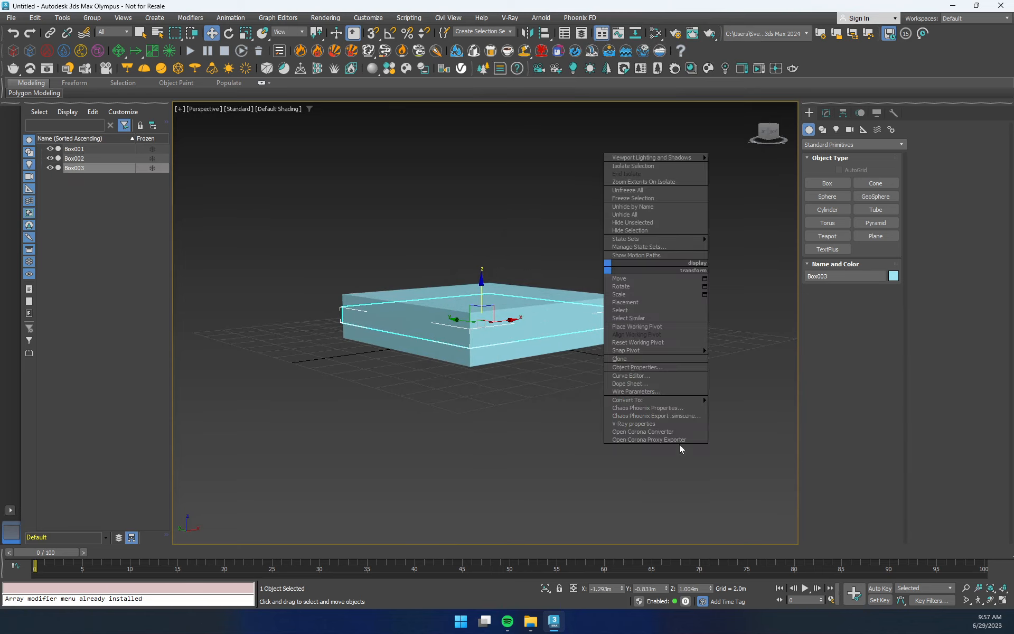
click(662, 408)
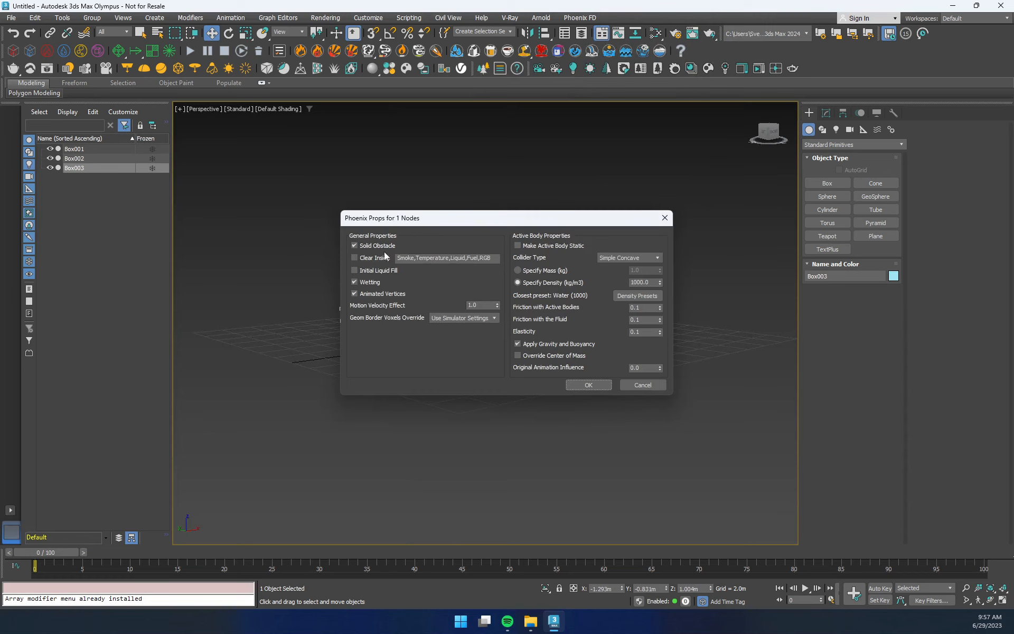
click(597, 384)
right_click(478, 321)
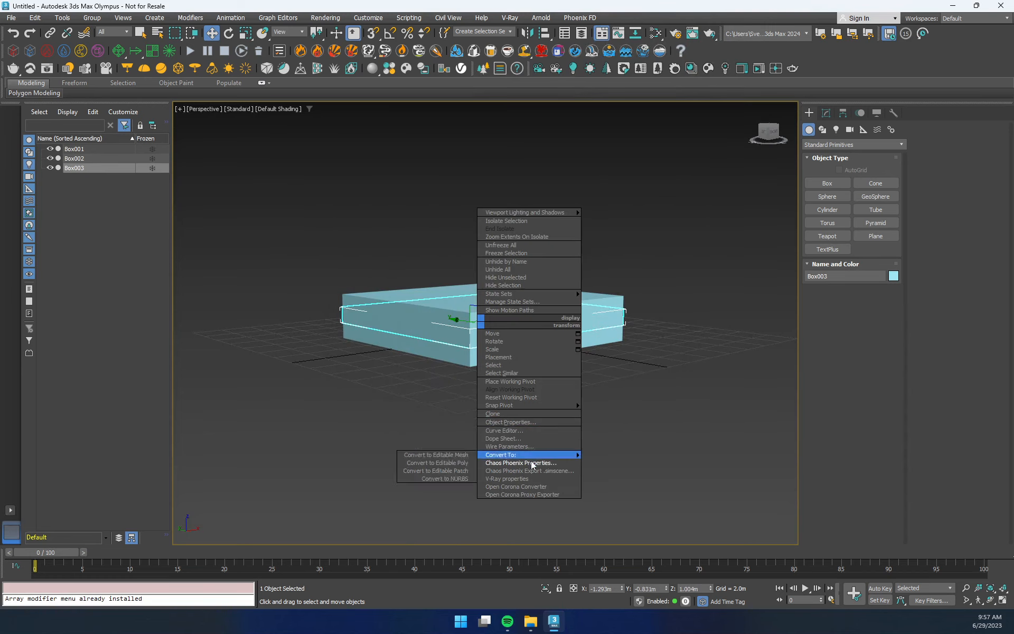
click(527, 422)
click(532, 289)
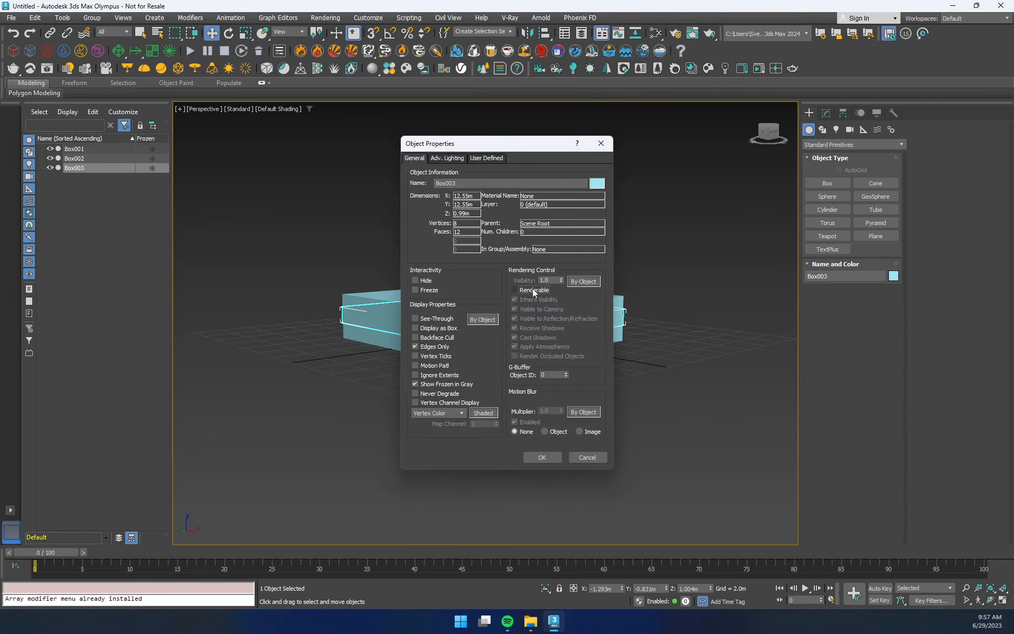
click(436, 328)
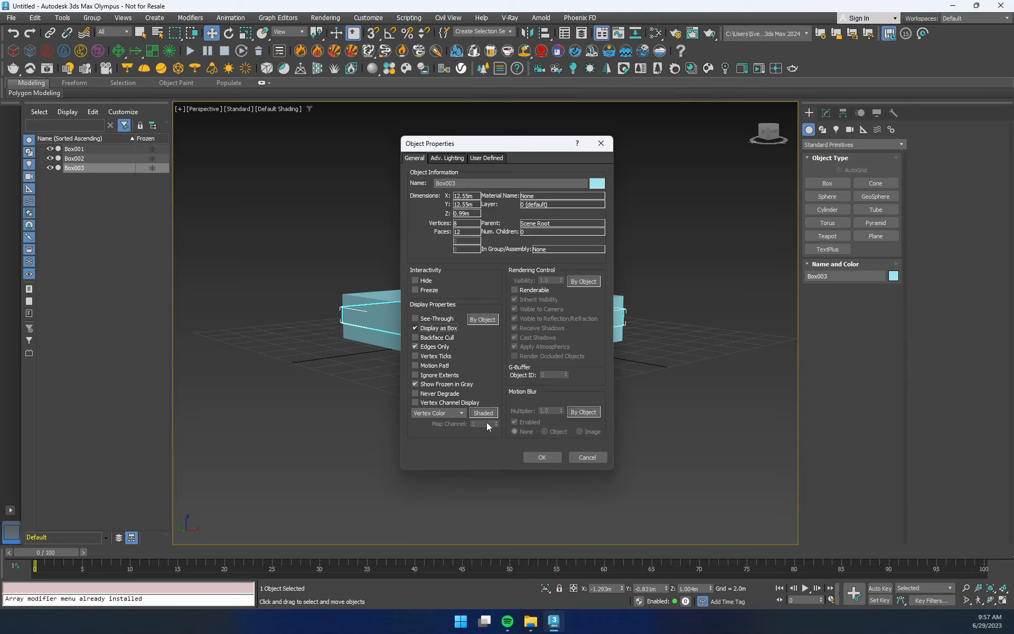
click(542, 457)
- Animate the upper box with Auto Key at frame 50, raising it to about Z 10.87 m, and turn Auto Key off
alt+middle_drag(575, 422, 538, 401)
alt+middle_drag(600, 429, 570, 434)
key(q)
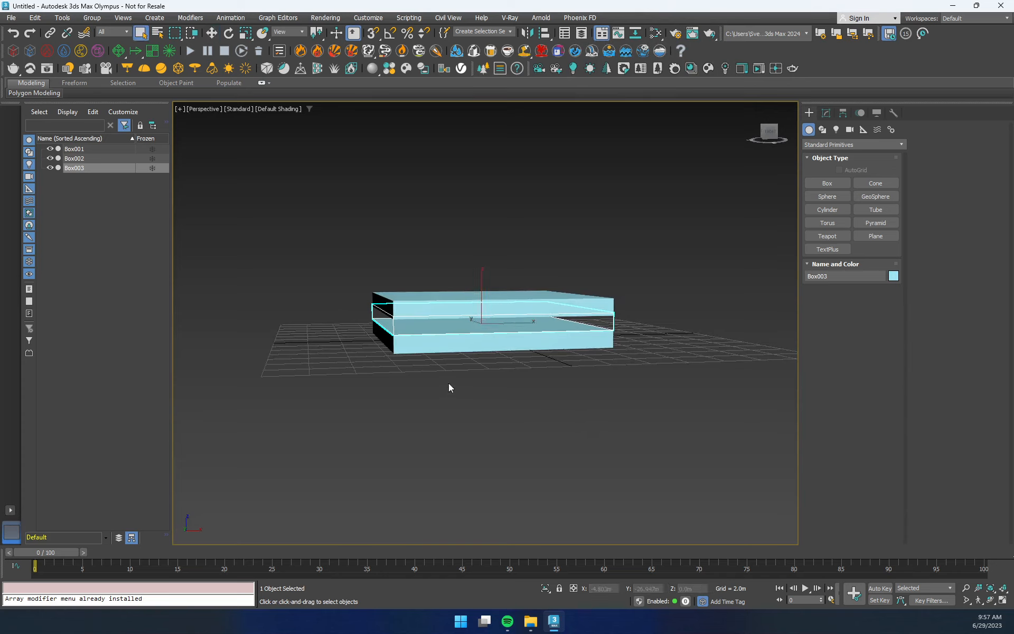
click(531, 290)
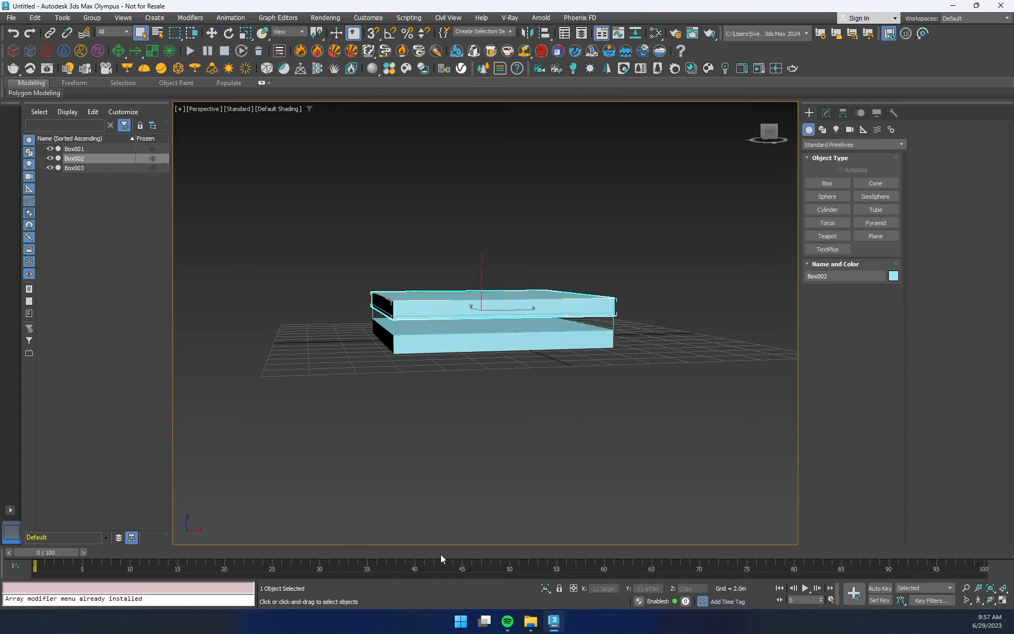
click(487, 554)
click(525, 552)
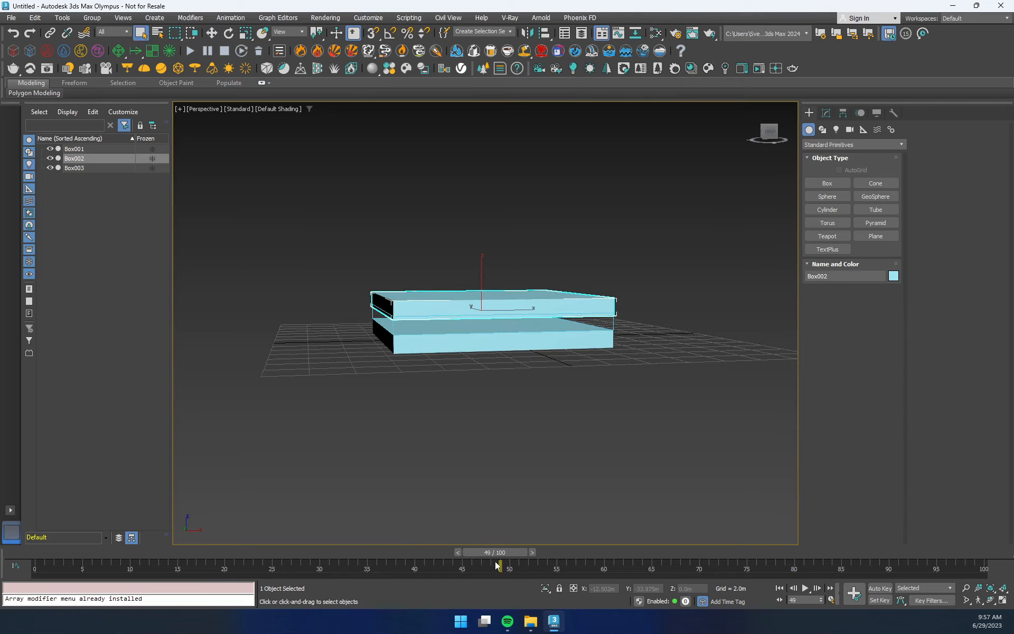
click(879, 589)
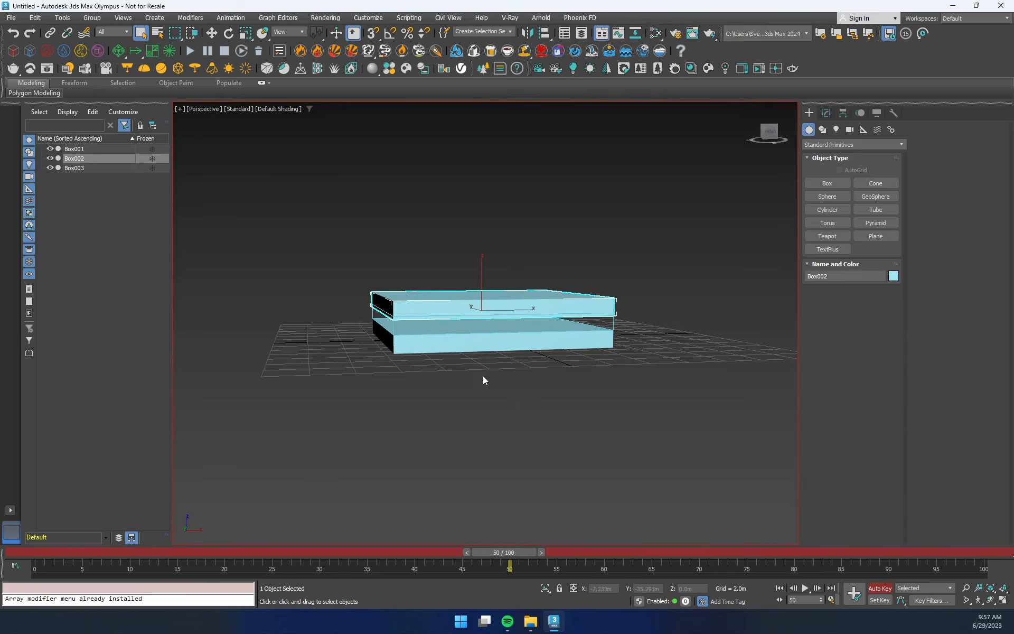
middle_drag(580, 394, 554, 488)
key(w)
drag(457, 377, 475, 353)
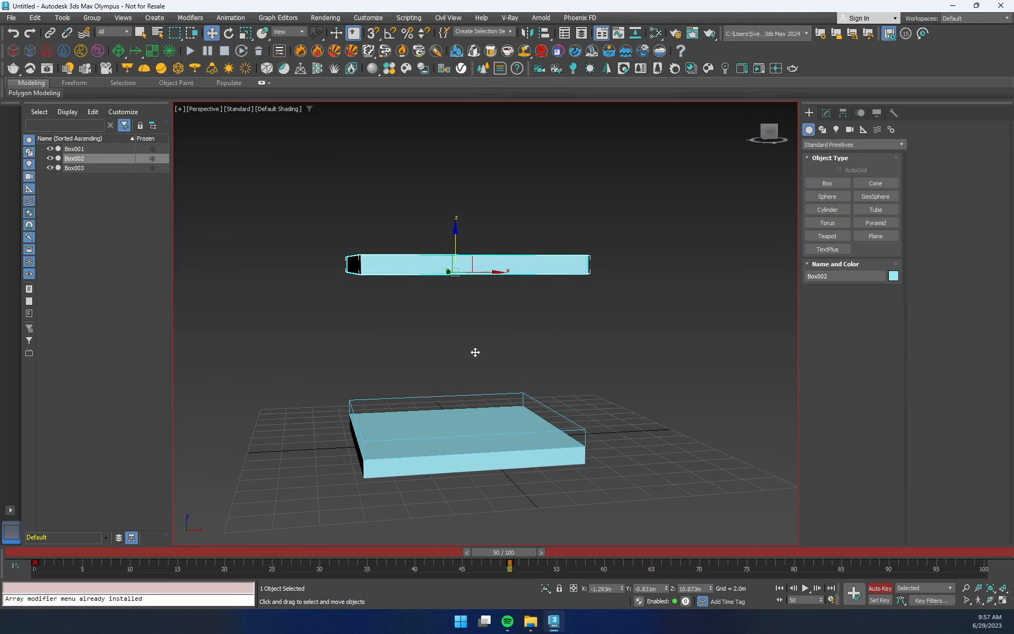
click(879, 589)
- Play the animation from the start to check the upper box's upward movement
drag(507, 552, 74, 552)
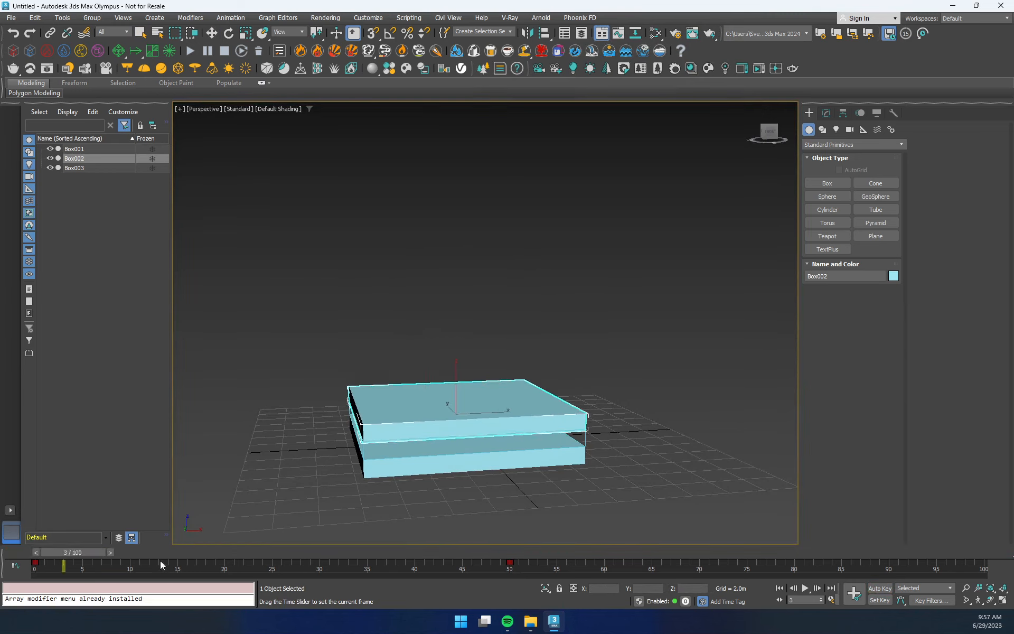
key(/)
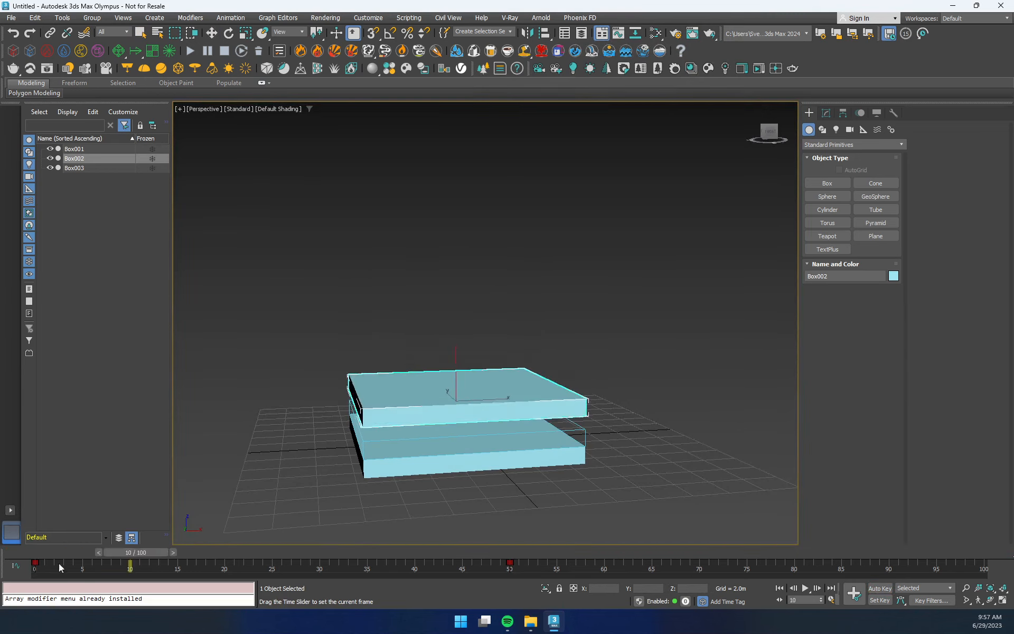
key(/)
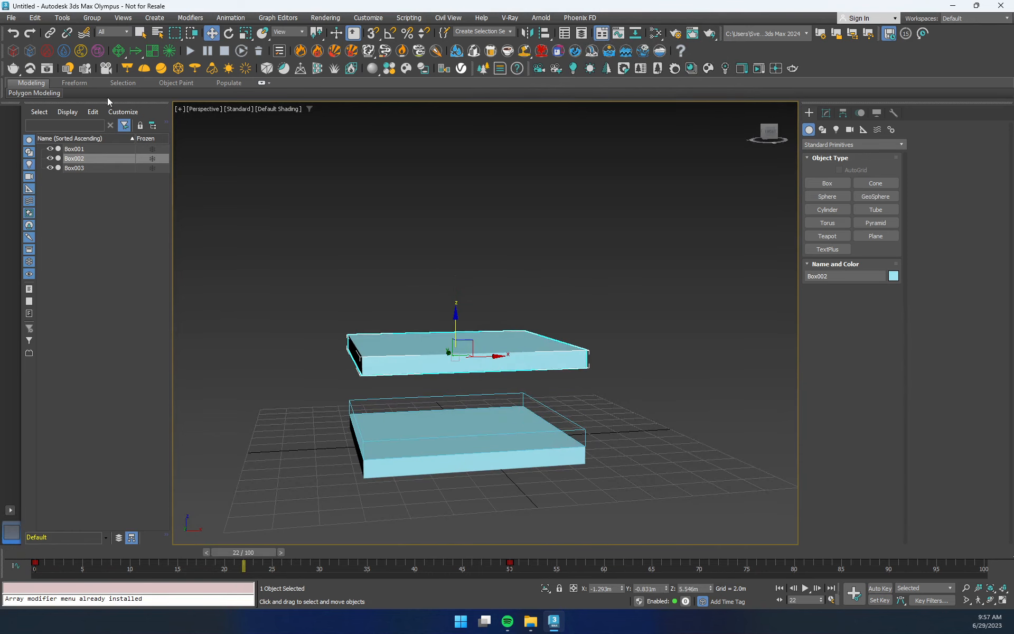
- Create a Phoenix LiquidSim grid of about 15.2 × 20.4 × 8.0 m around the boxes and return to frame 0
alt+middle_drag(489, 399, 489, 405)
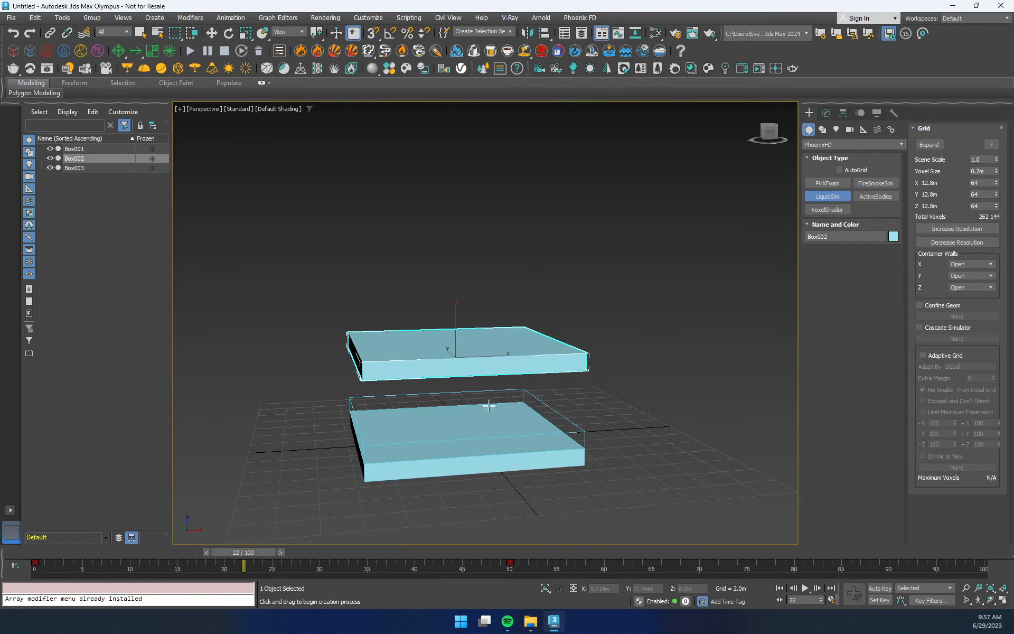
drag(330, 407, 602, 480)
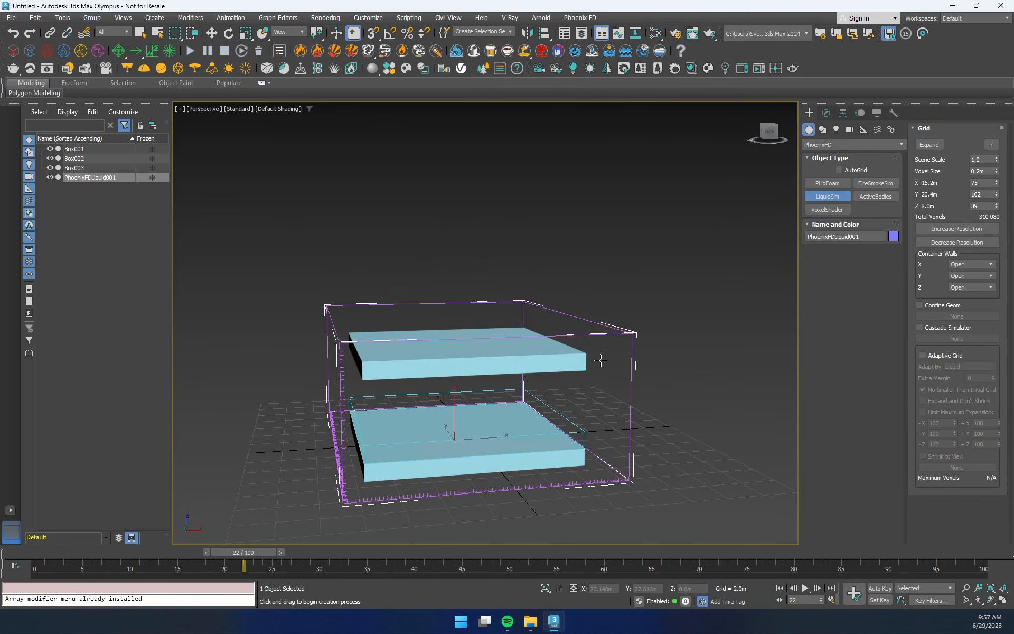
drag(258, 554, 54, 555)
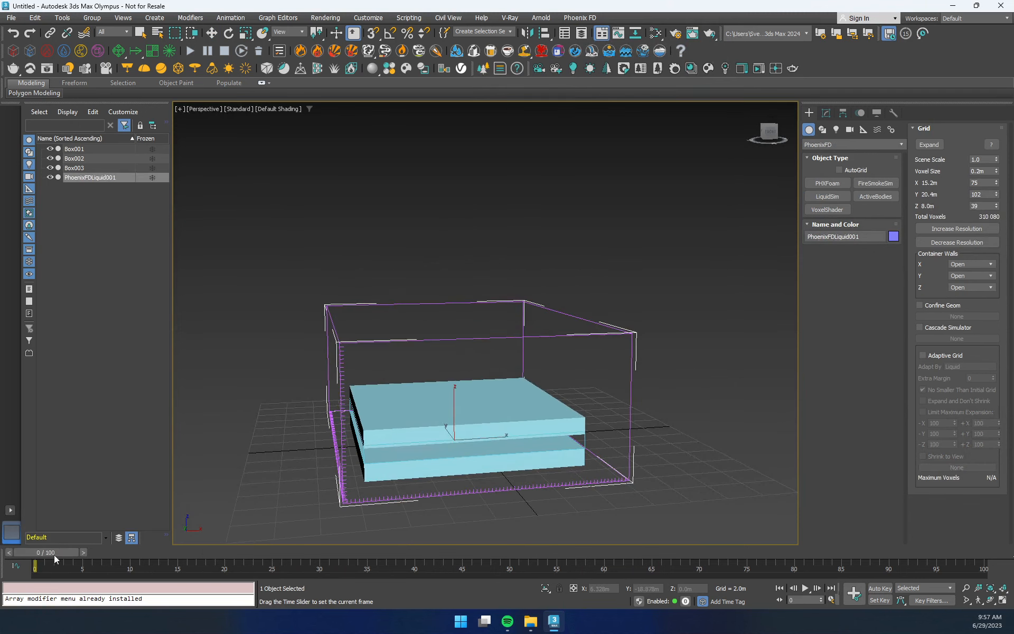
- Show the Phoenix main window over the viewport and dock the liquid simulator's Grid settings in it
click(826, 113)
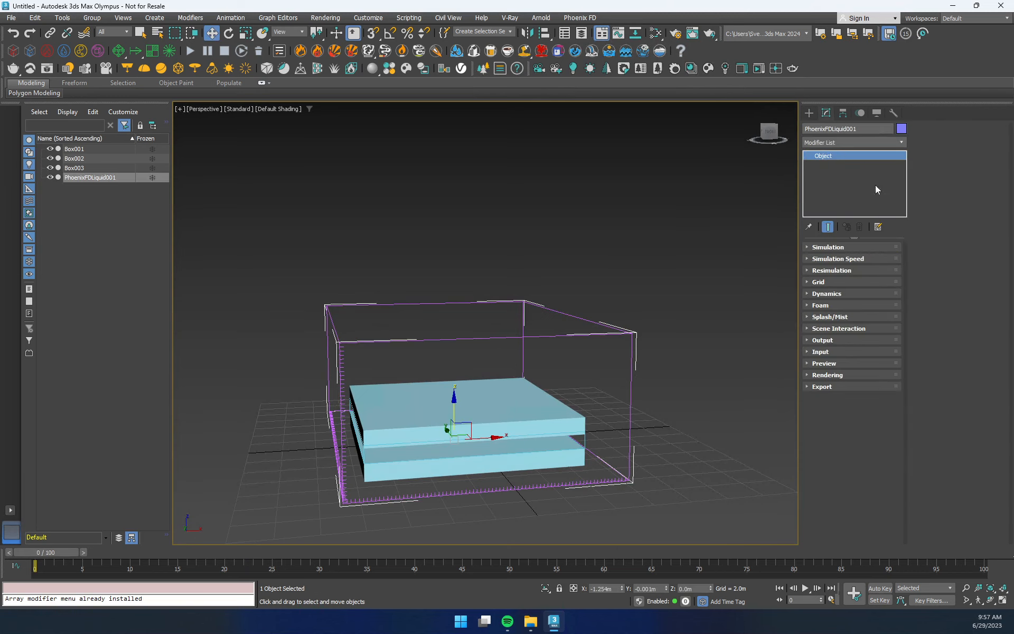
click(581, 17)
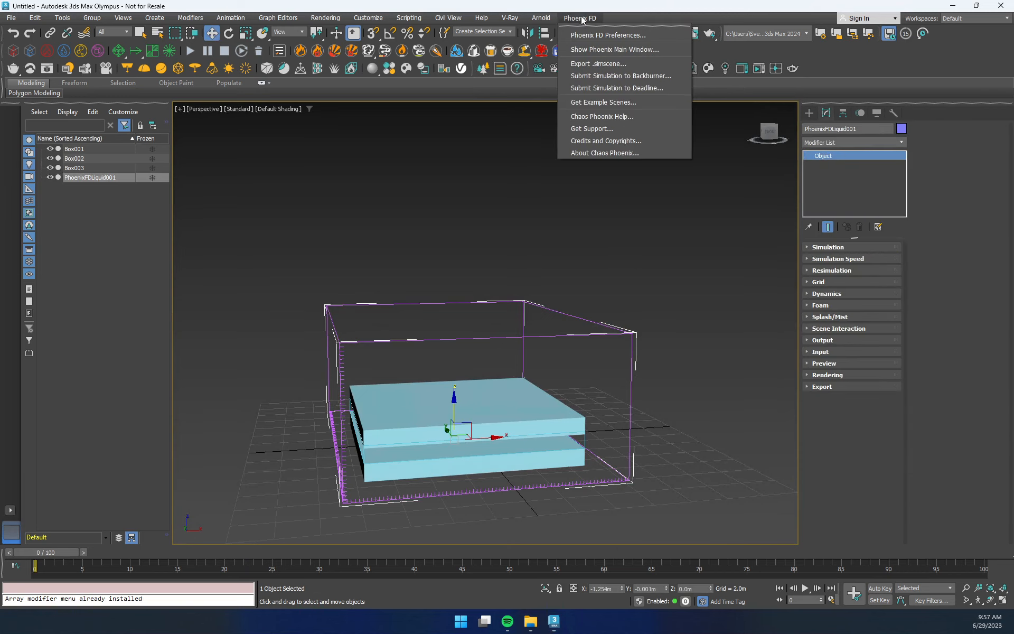
click(613, 49)
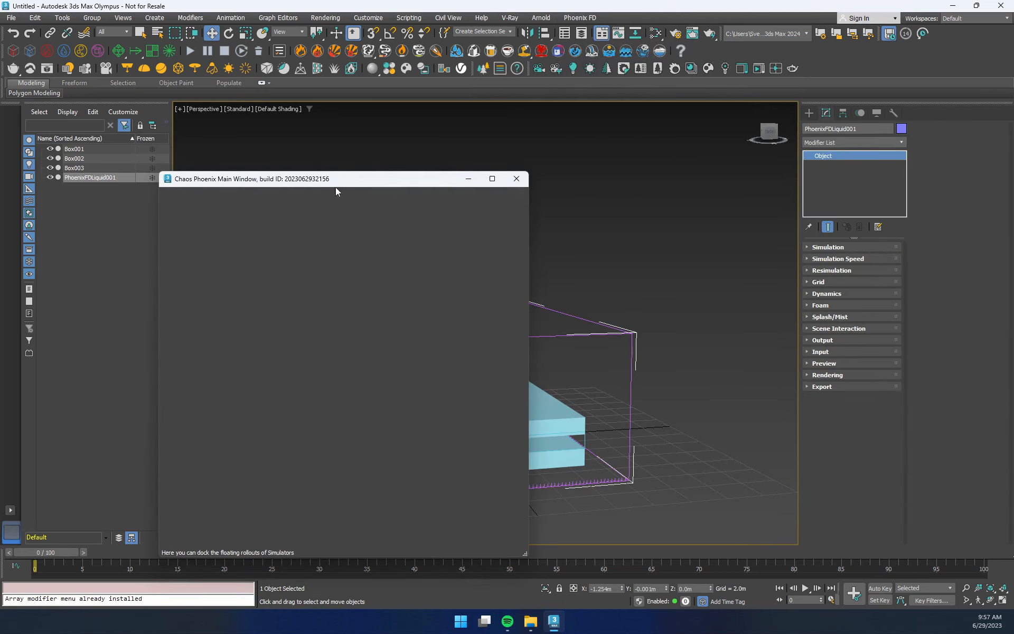
drag(336, 186, 283, 129)
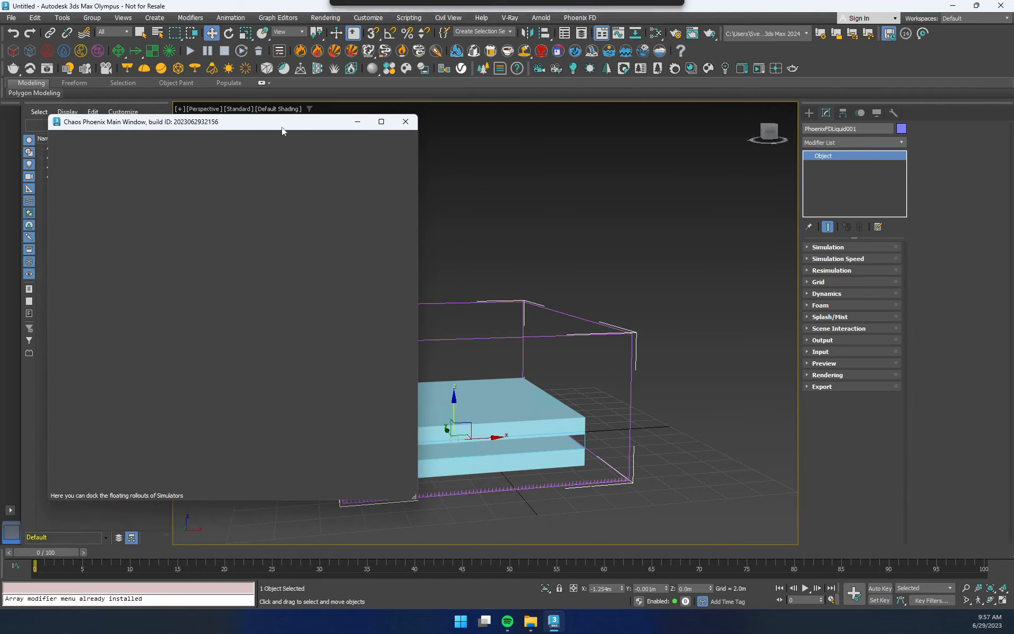
click(849, 280)
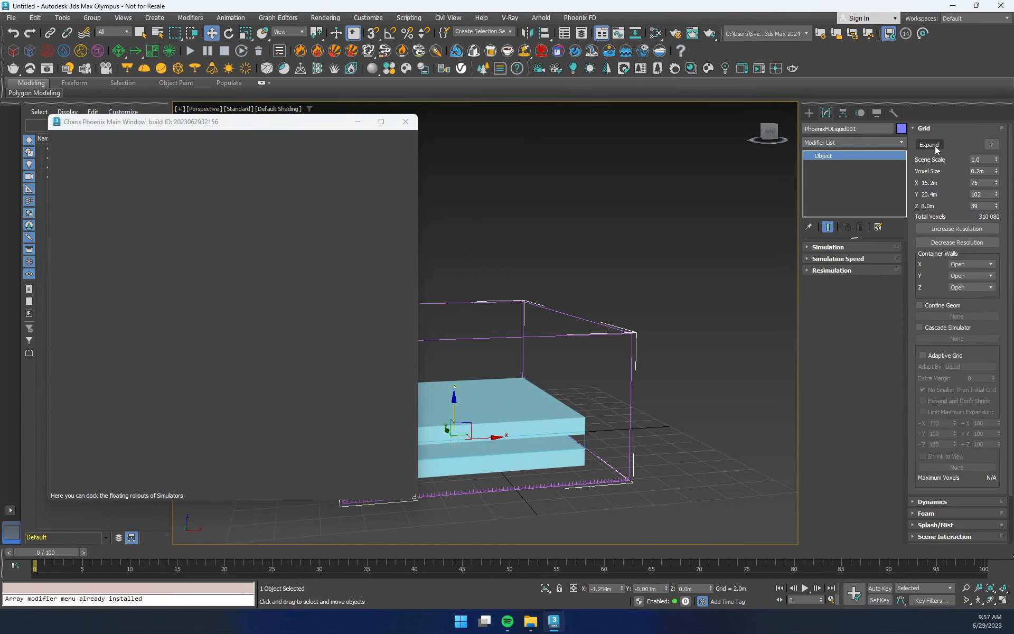
click(919, 136)
drag(530, 125, 413, 274)
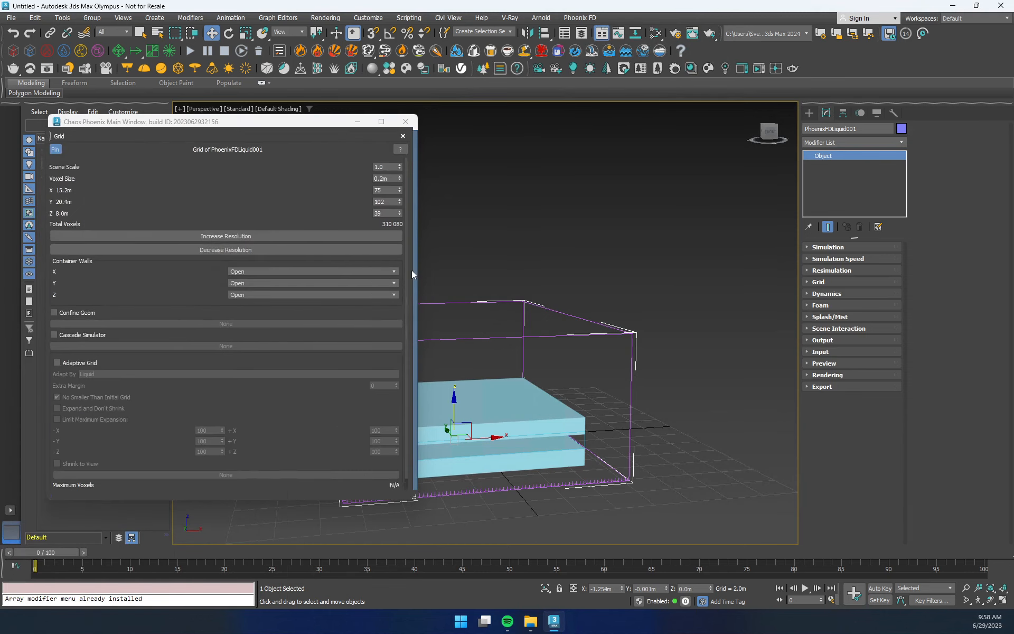
- Dock the Dynamics settings beside Grid in the Phoenix main window and narrow the window and its columns
click(828, 293)
click(930, 144)
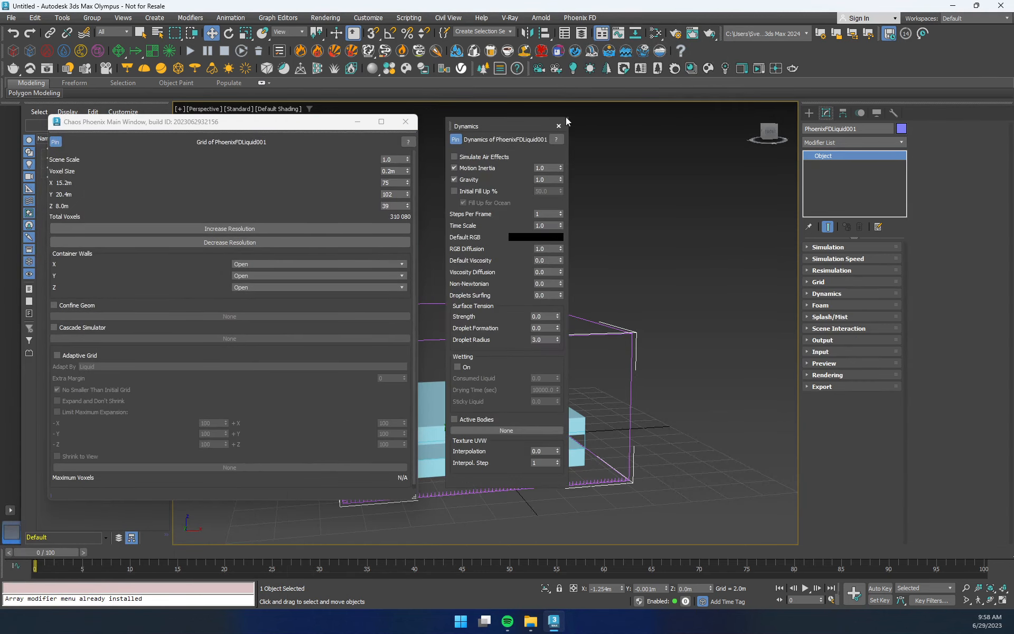
drag(499, 127, 370, 275)
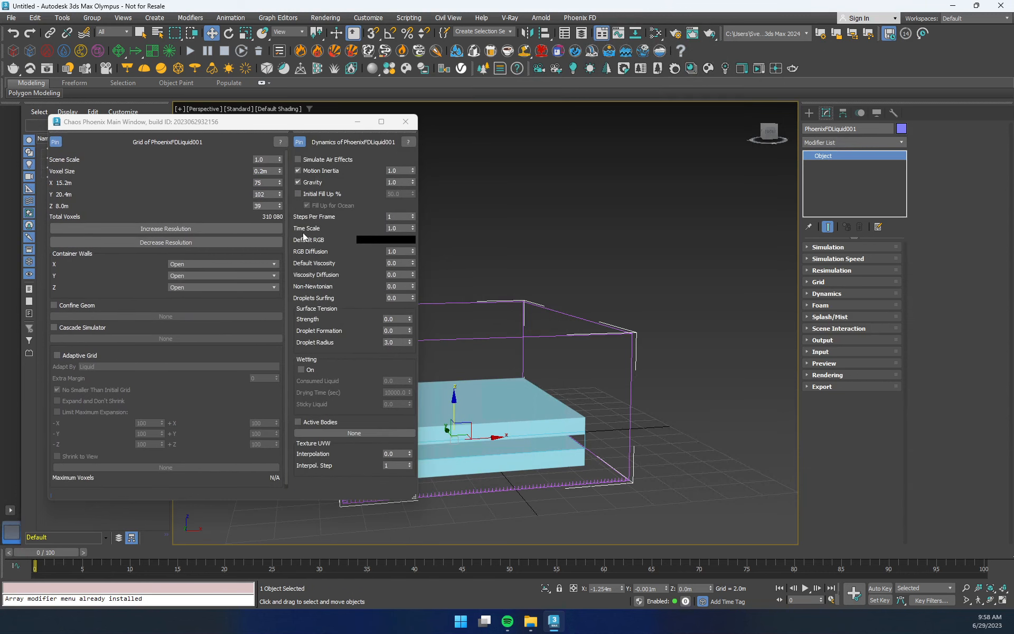
drag(288, 240, 220, 240)
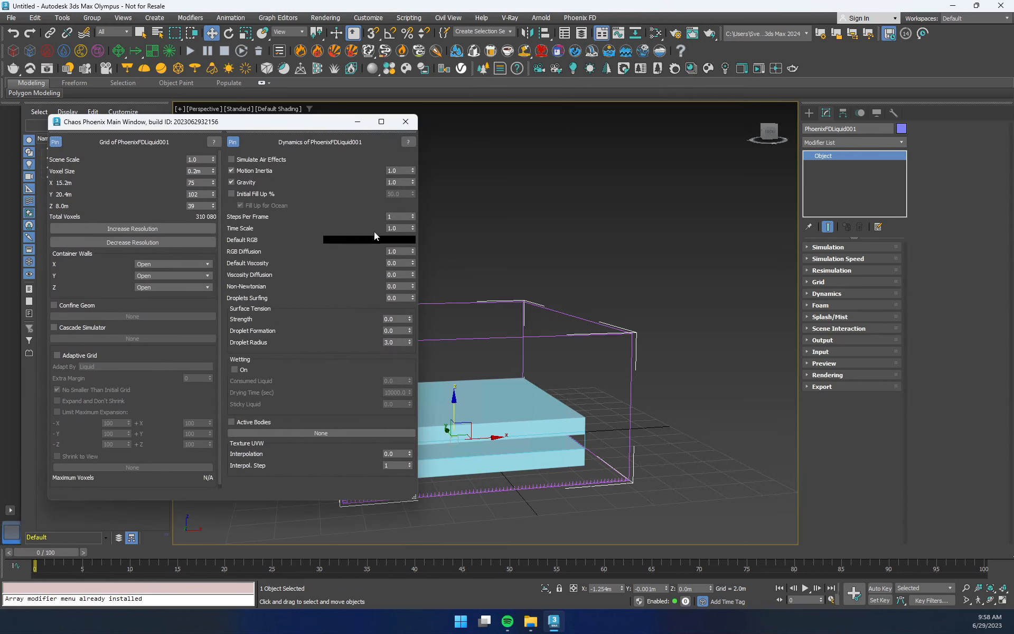
drag(419, 231, 299, 232)
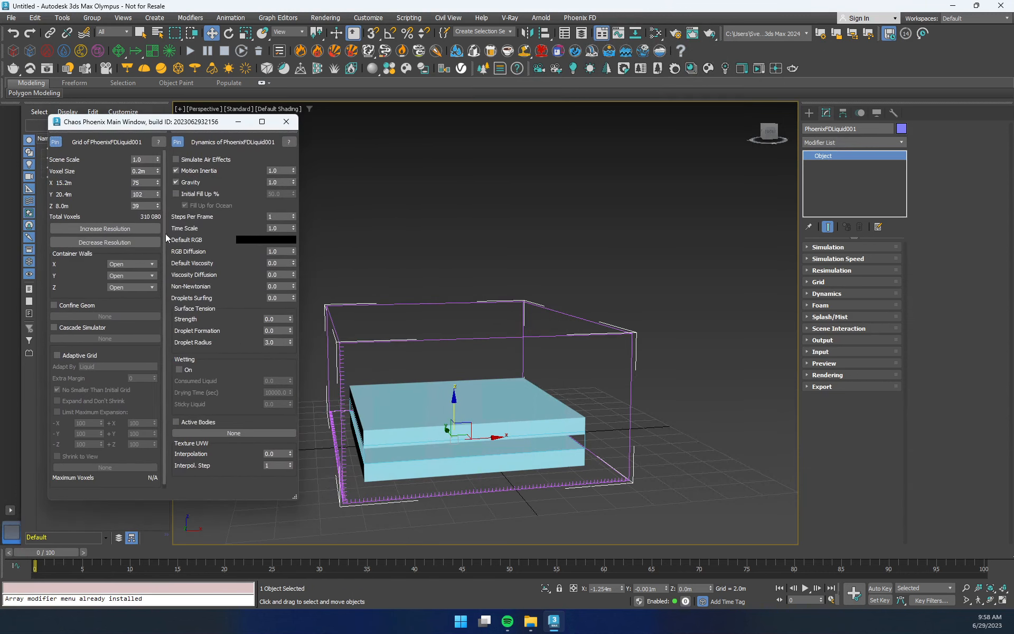
drag(168, 234, 180, 234)
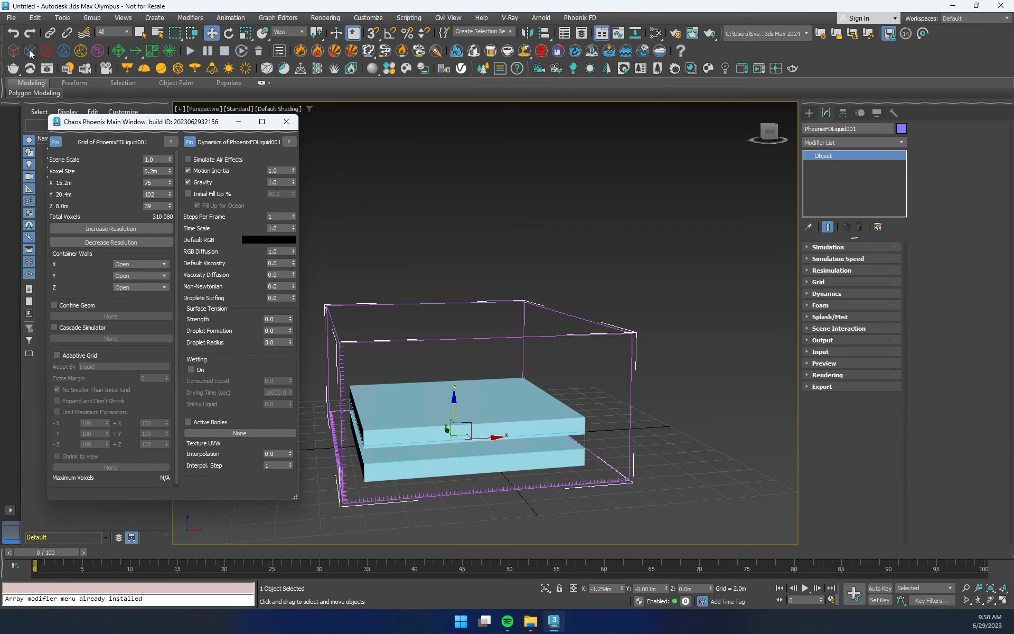
- Create a Phoenix liquid source beside the simulation grid and add the middle box as its emitter node
click(64, 52)
drag(698, 459, 717, 453)
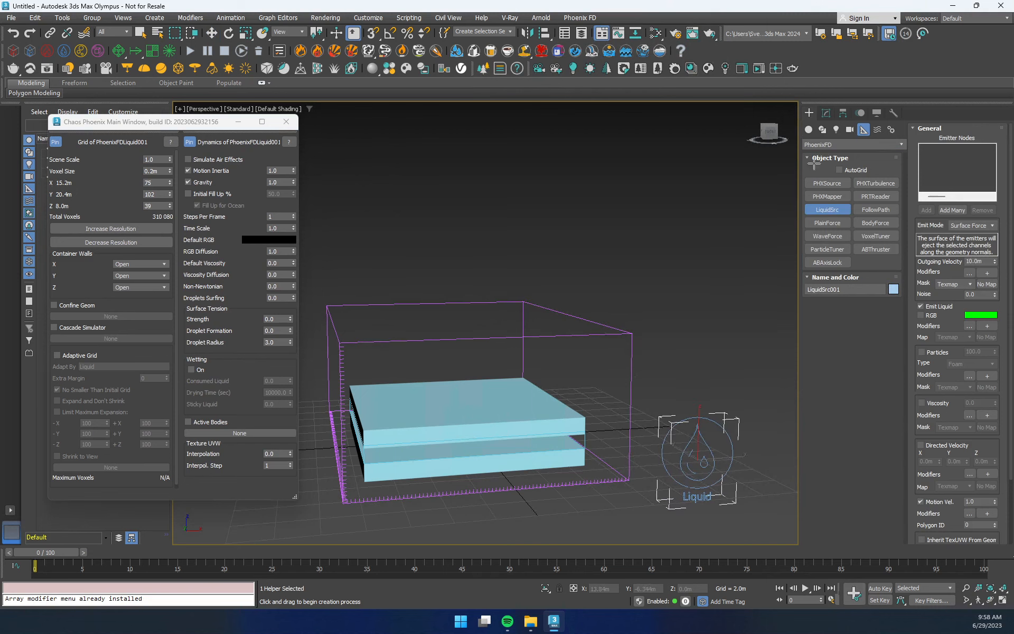
click(827, 113)
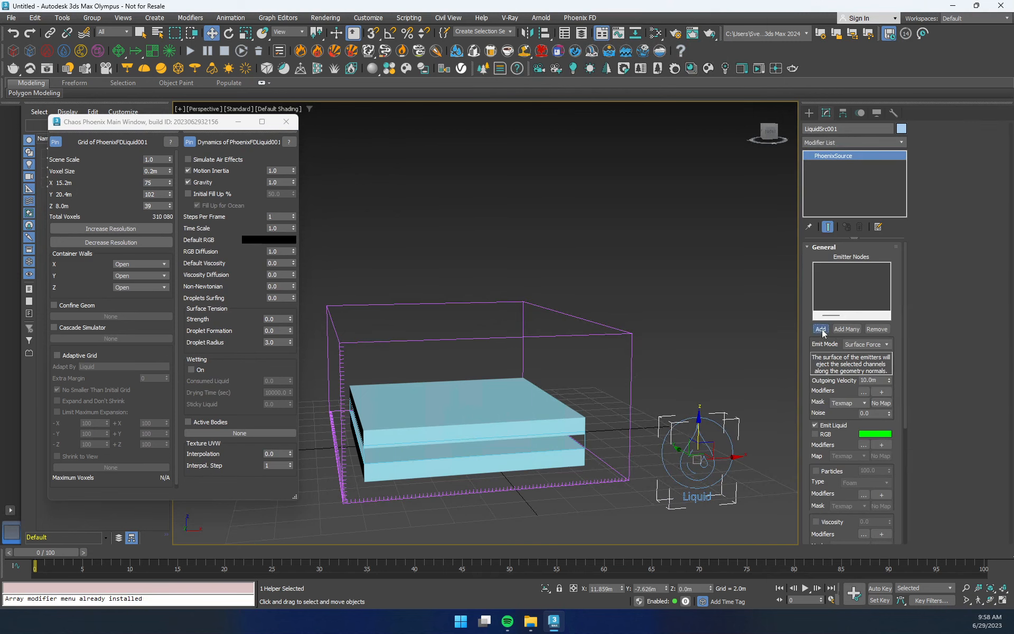
click(821, 329)
click(585, 438)
- Rename the middle box as box_emitter and keep the Phoenix window clear of the scene
drag(179, 132, 280, 155)
click(74, 167)
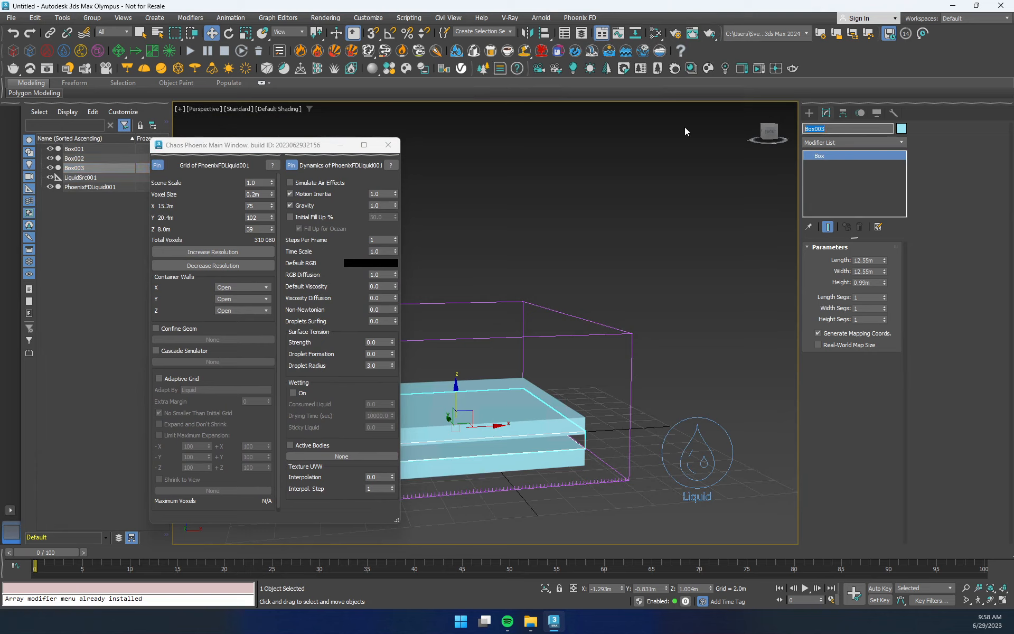
text(box_emitter)
key(Return)
drag(267, 153, 184, 145)
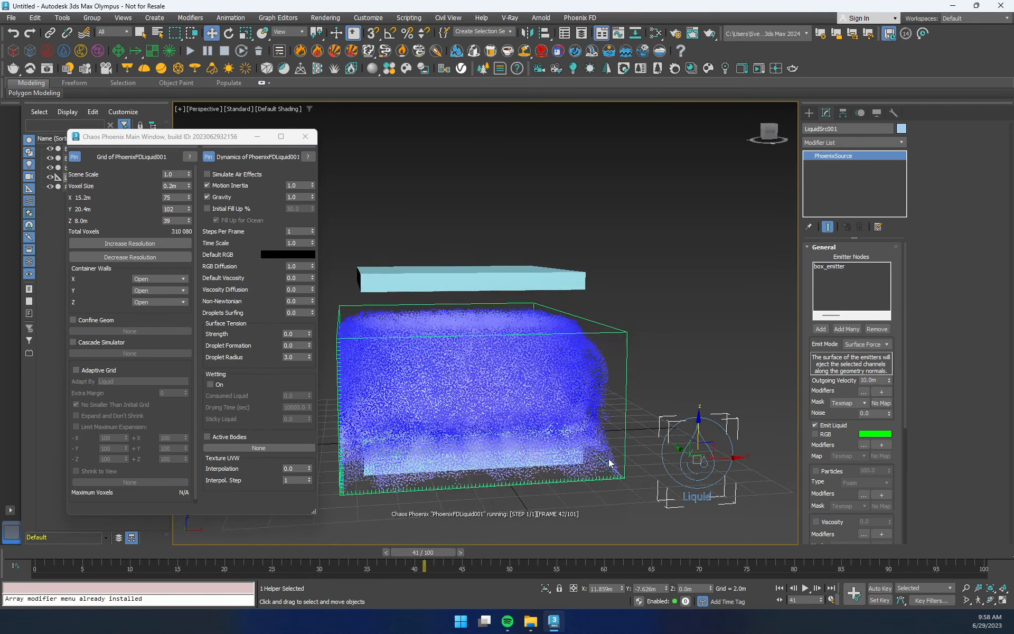
- Stop the running liquid simulation and scrub the timeline back to frame 0 to review the result
click(225, 51)
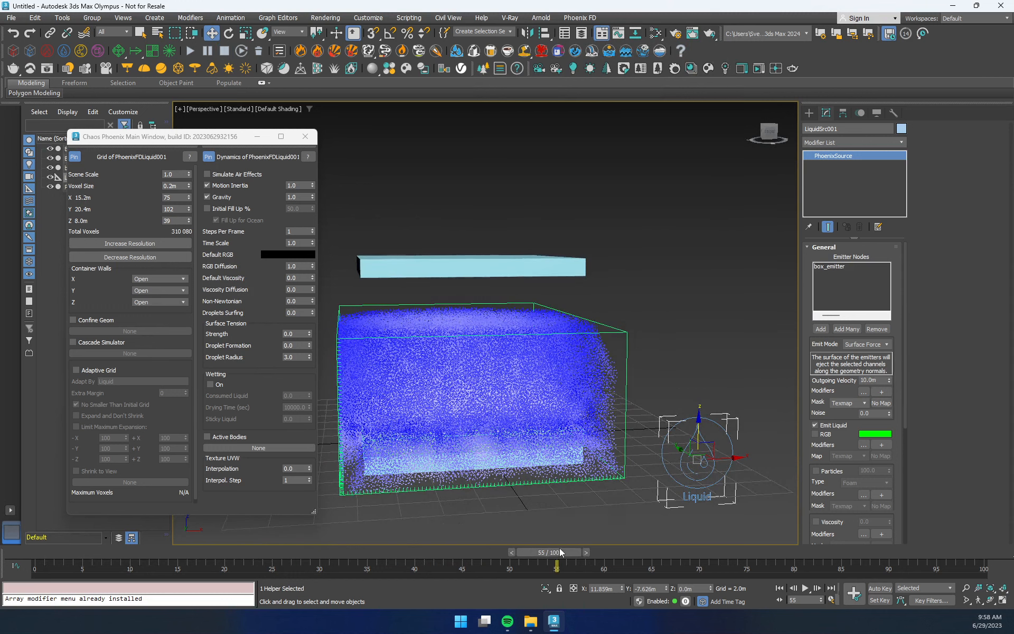
drag(549, 553, 38, 554)
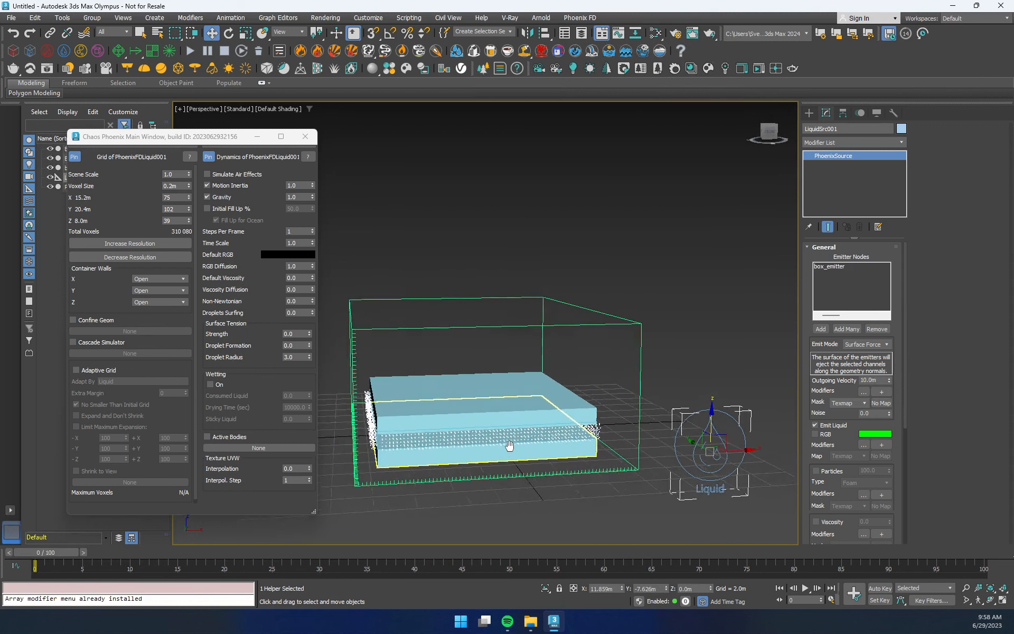
- Set the liquid source's emit mode to Volume Brush, run the simulation, and scrub back to frame 1
middle_drag(509, 446, 533, 435)
click(865, 346)
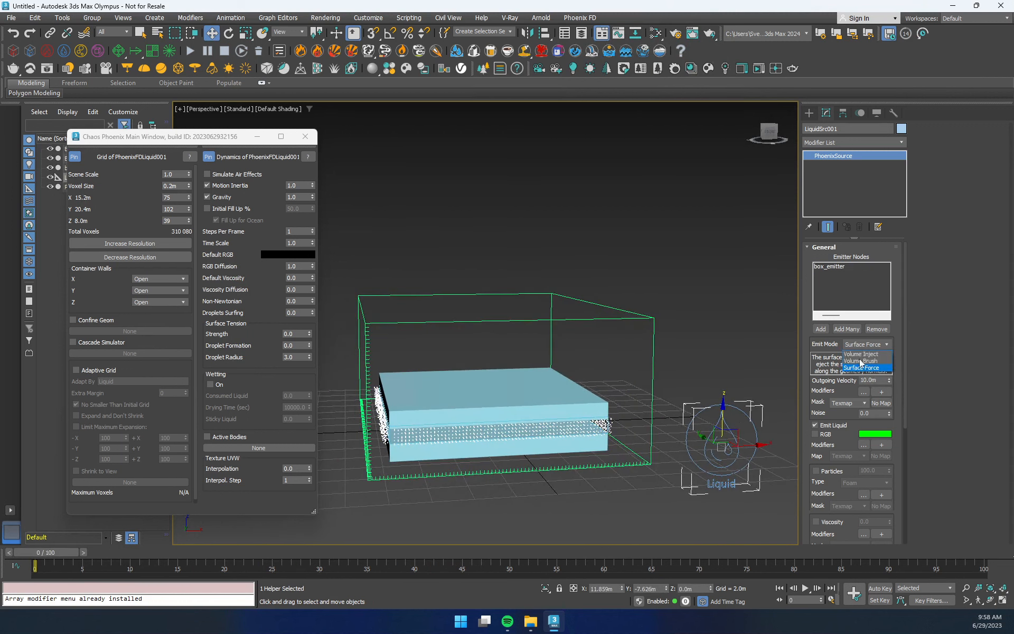
click(867, 361)
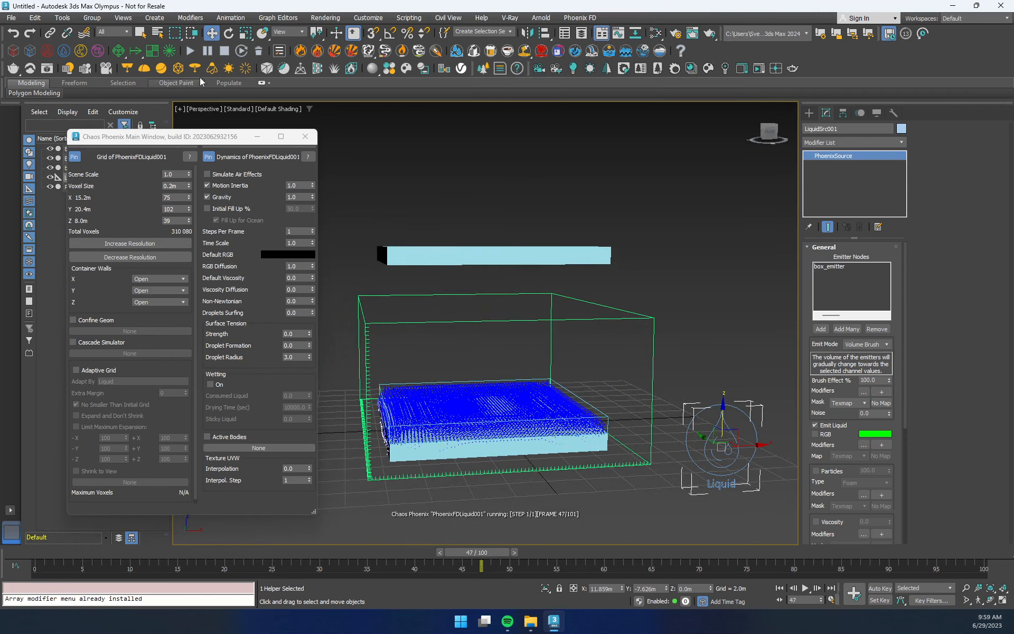
click(225, 53)
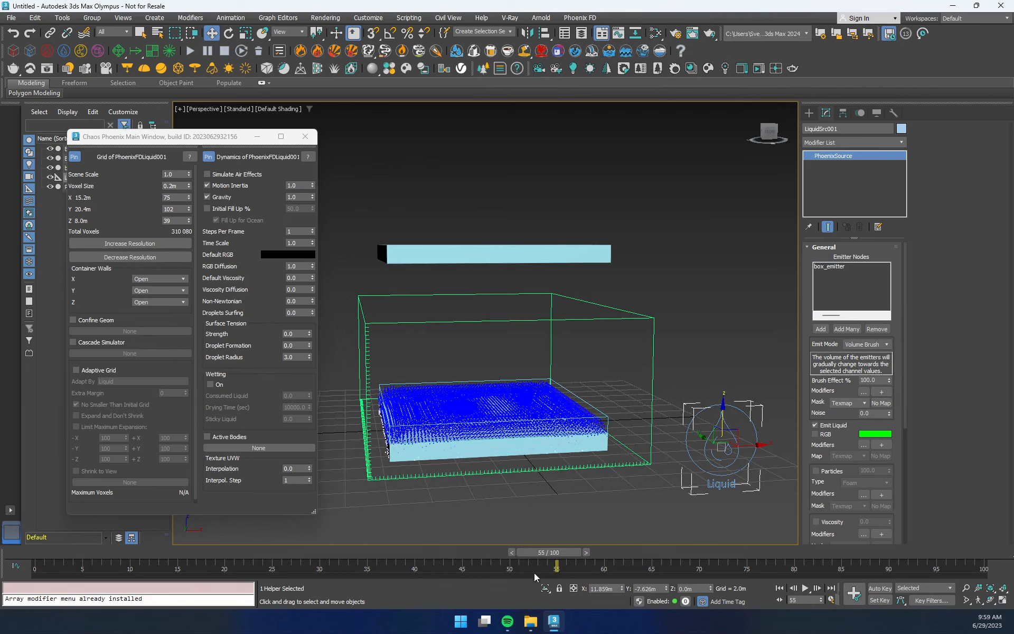
drag(549, 552, 50, 553)
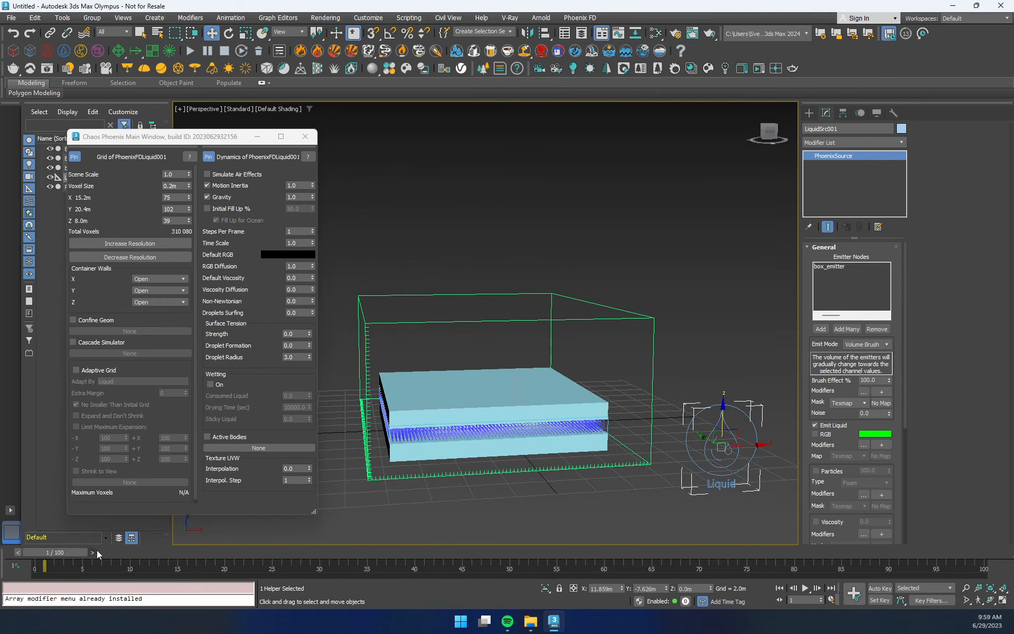
- Keyframe the liquid source's Brush Effect to 0% at frame 1 and rerun the simulation
click(880, 588)
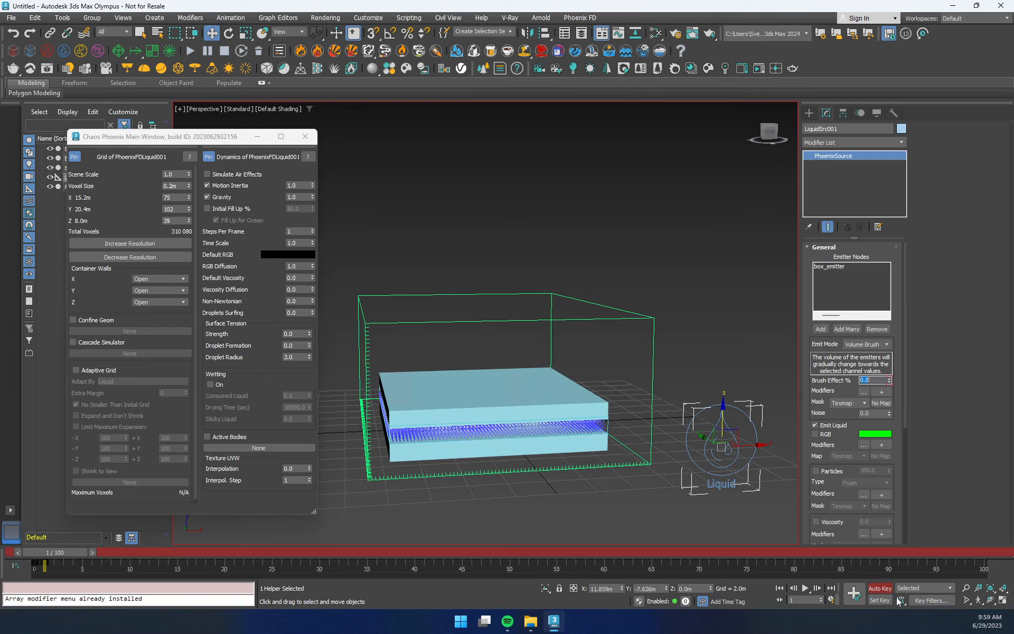
click(880, 588)
drag(73, 554, 63, 557)
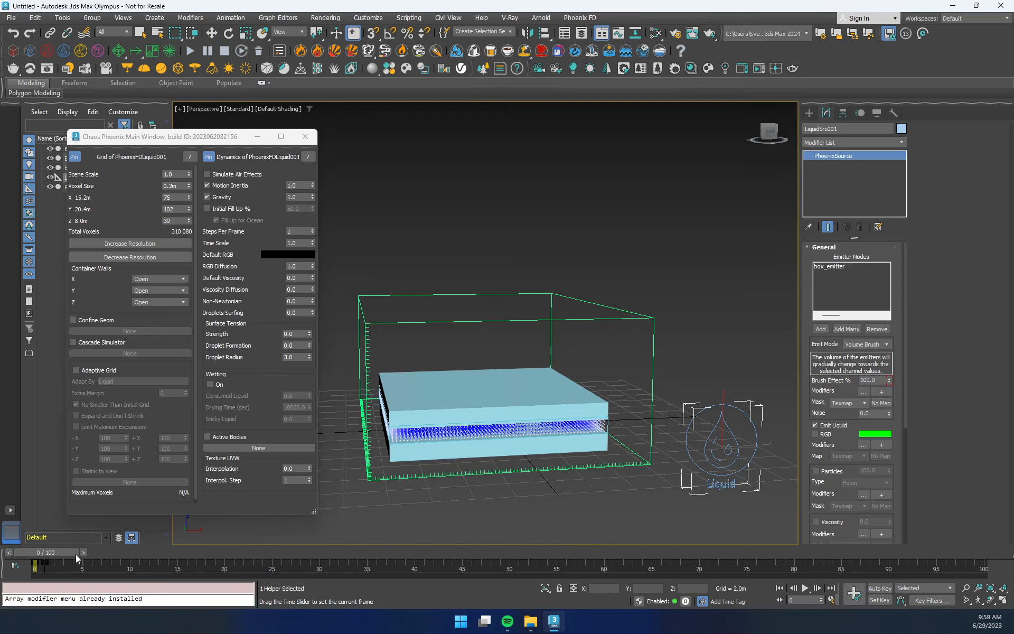
key(w)
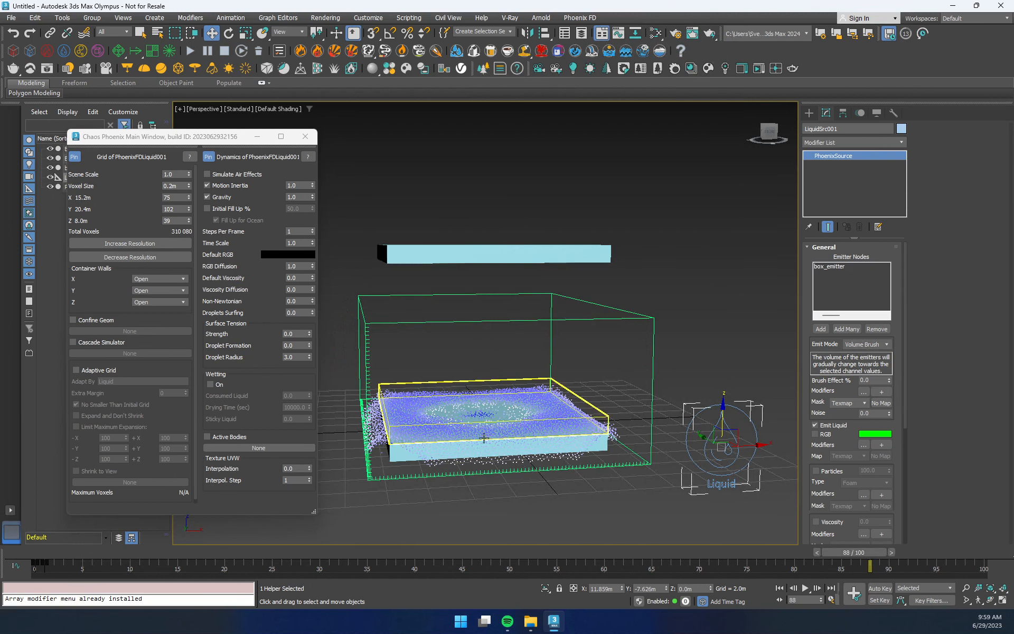
- Enable Adaptive Grid for the liquid simulator and rerun the simulation
click(546, 344)
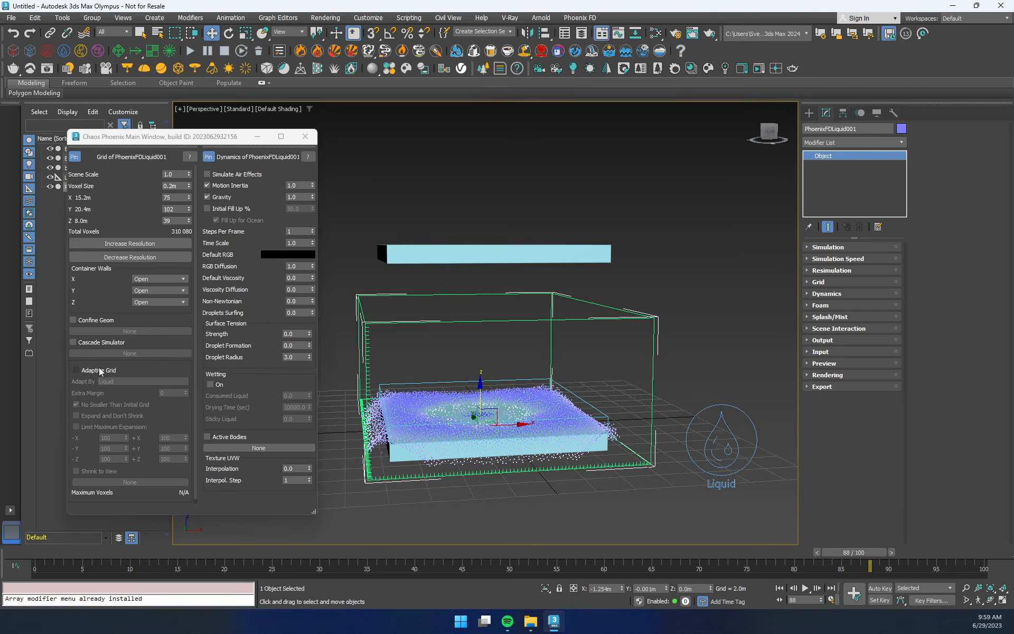
click(76, 370)
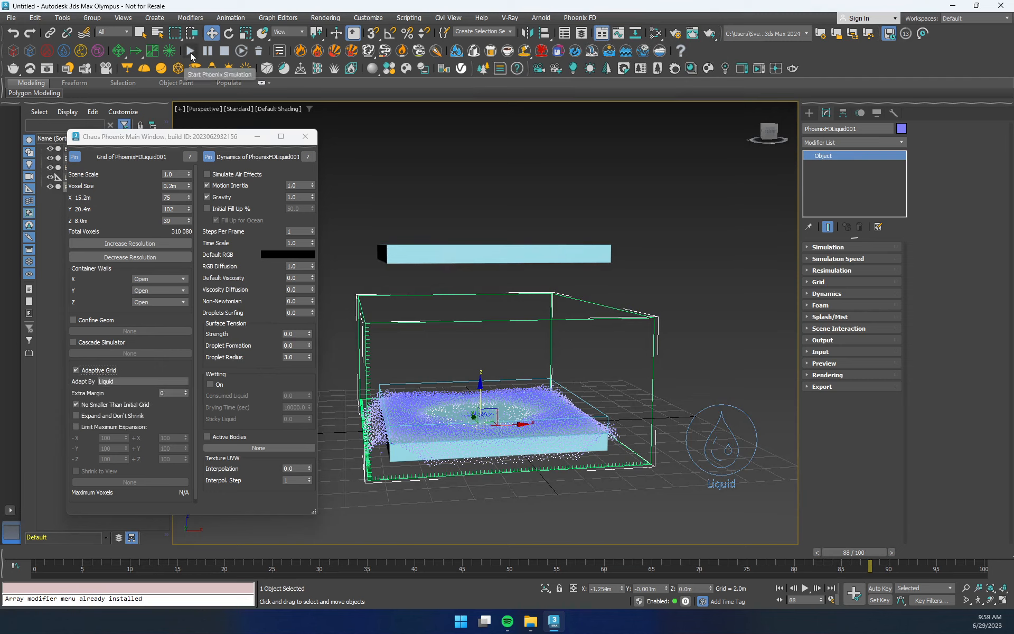
click(190, 51)
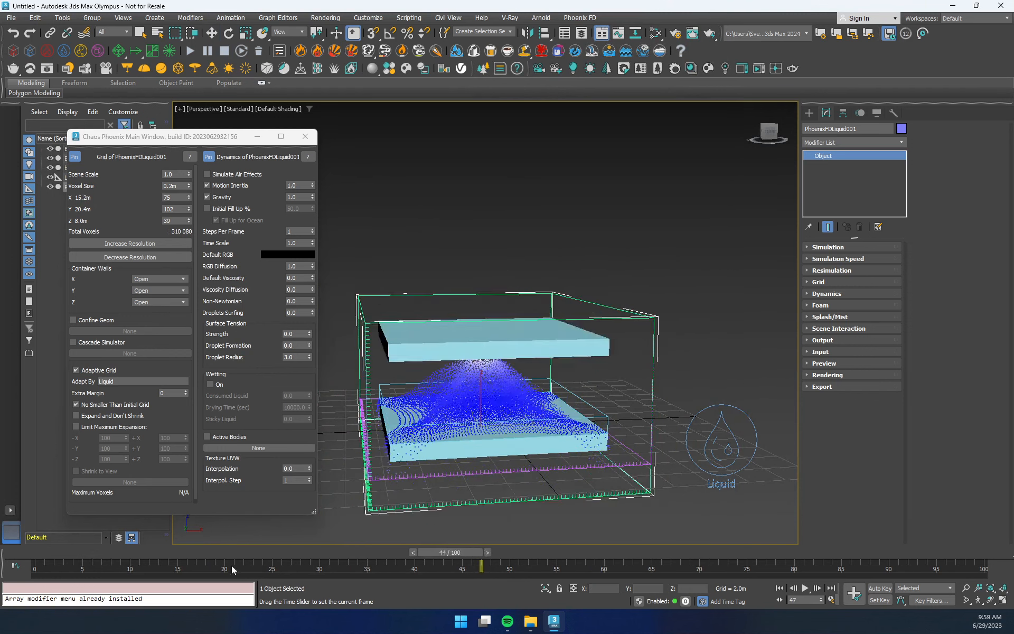
- Return to frame 0, set the grid's Scene Scale to 0.17, and rerun the simulation
key(Home)
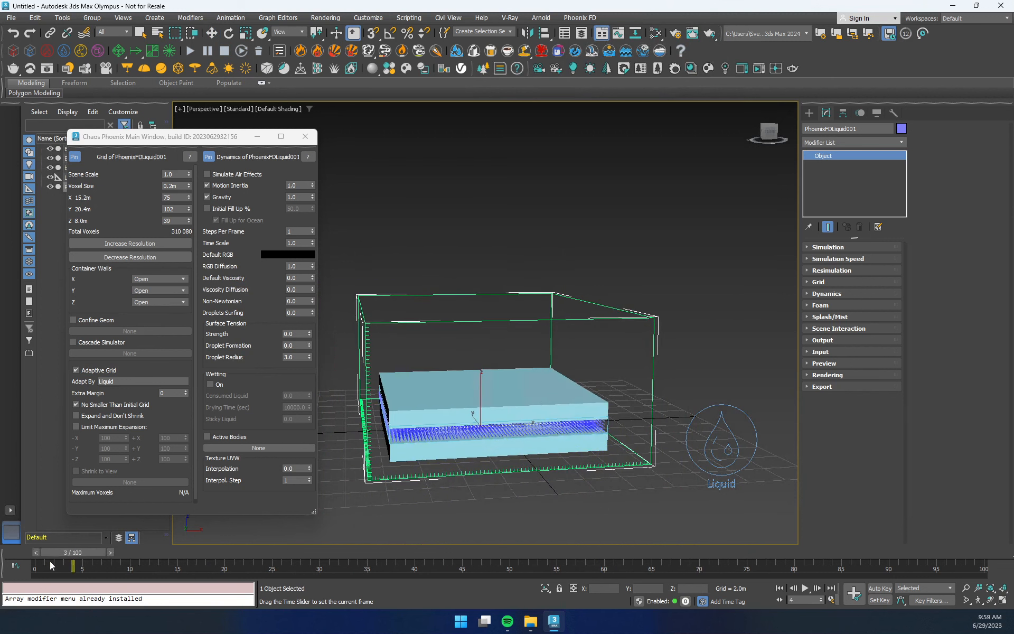
key(w)
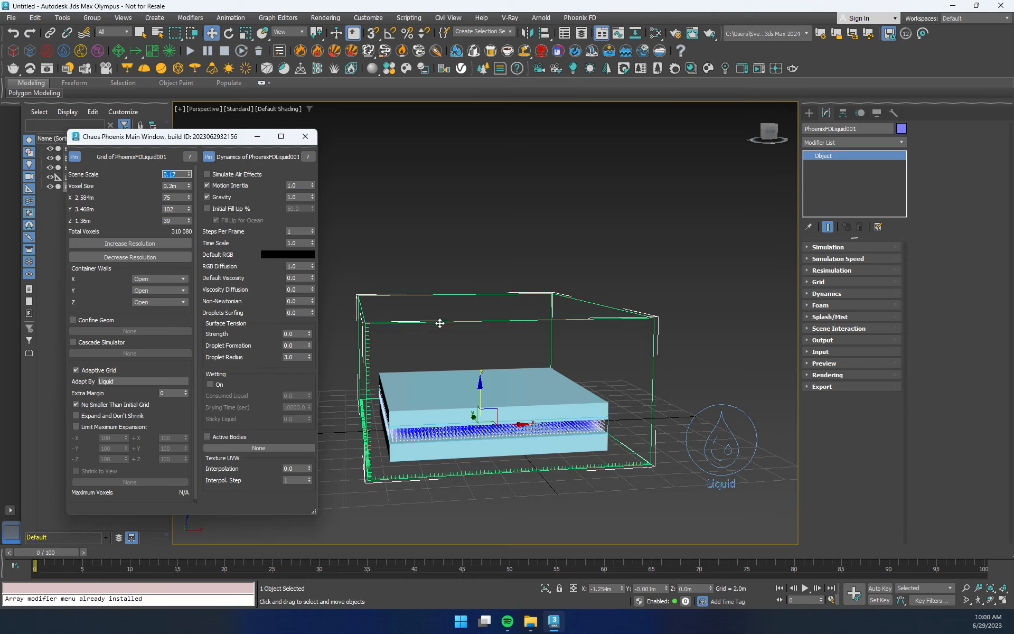
click(191, 53)
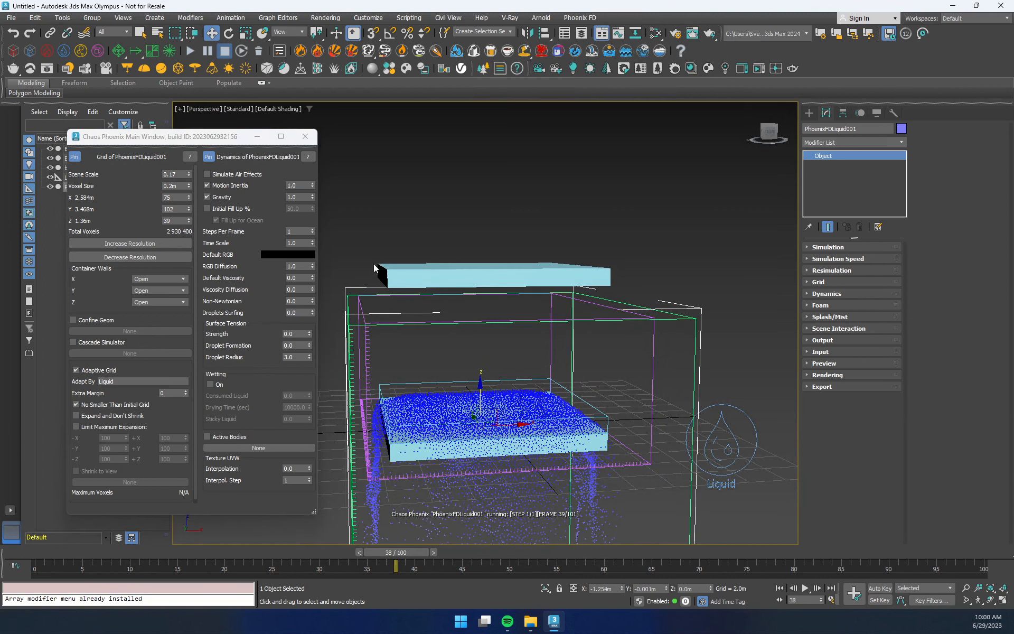
- Set the liquid's Default Viscosity to 0.481 and rerun the simulation
key(q)
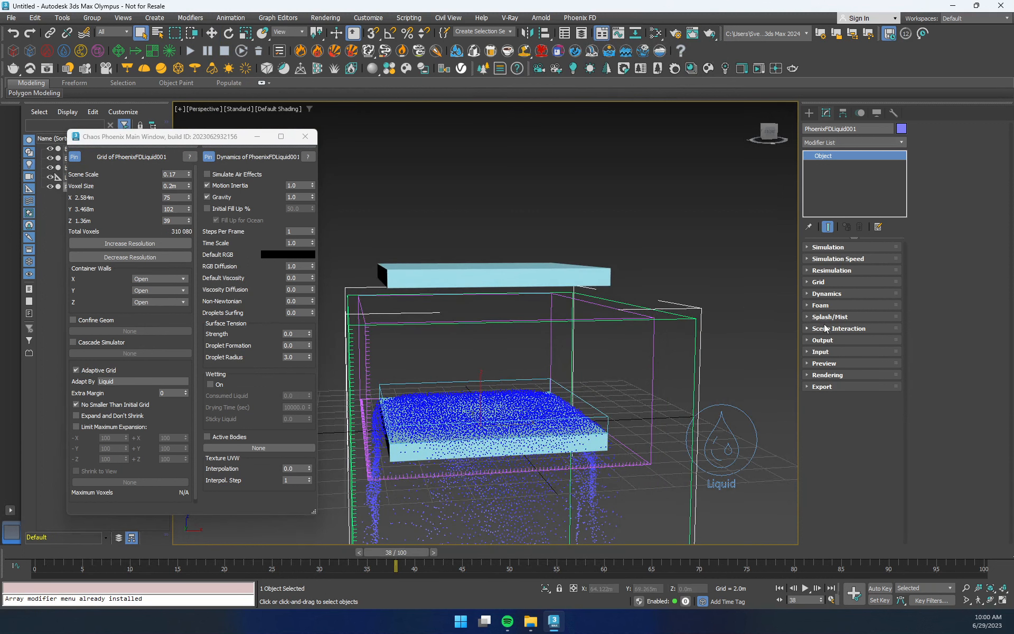
click(368, 224)
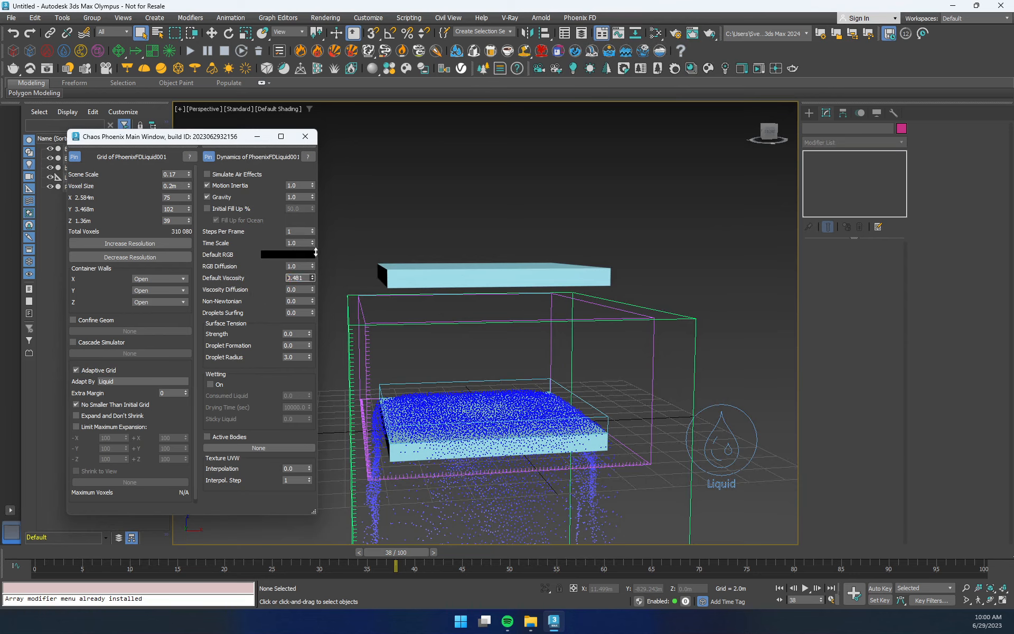
click(200, 53)
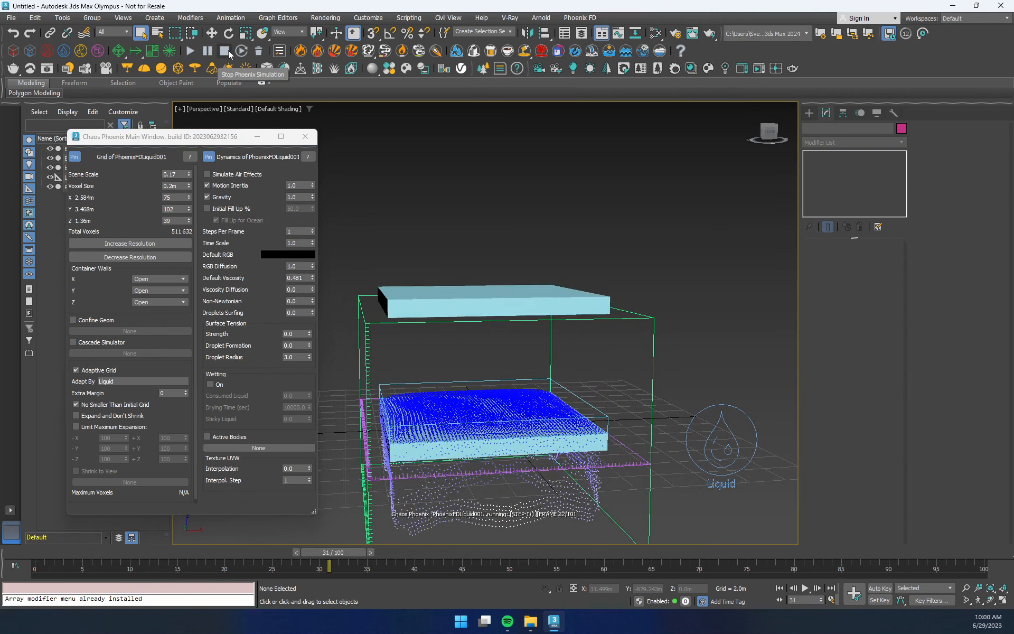
- Increase the grid resolution to a 0.16 m voxel size and rerun the simulation to about frame 29
click(140, 242)
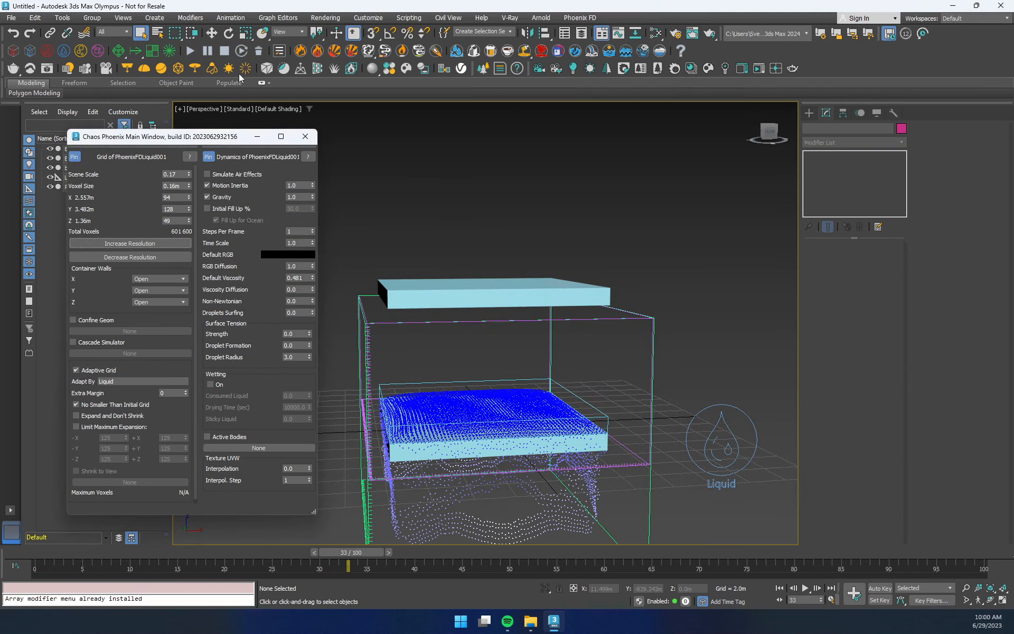
click(192, 53)
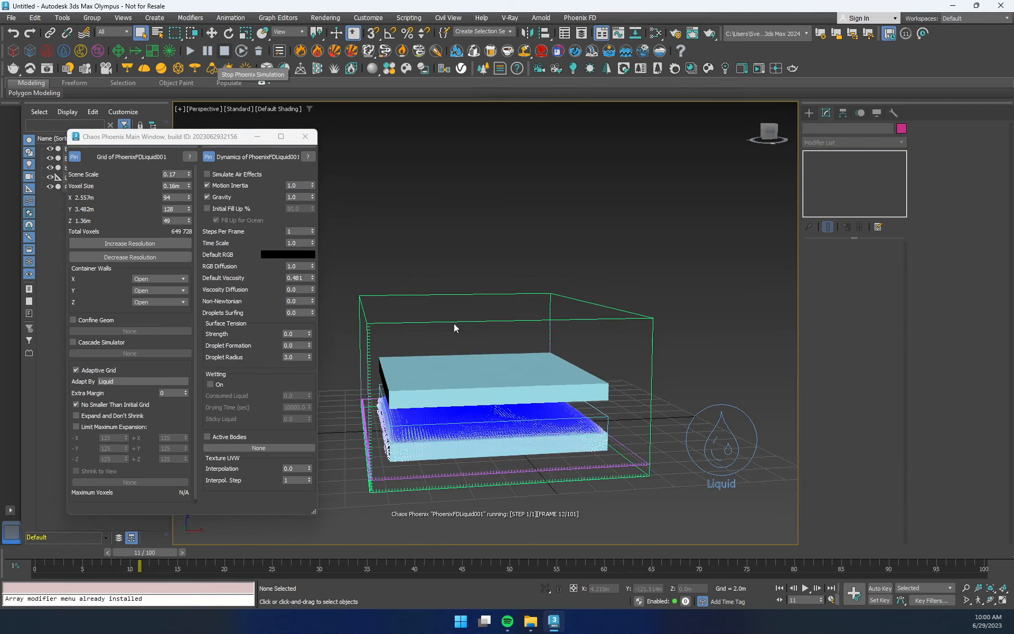
alt+middle_drag(454, 324, 490, 290)
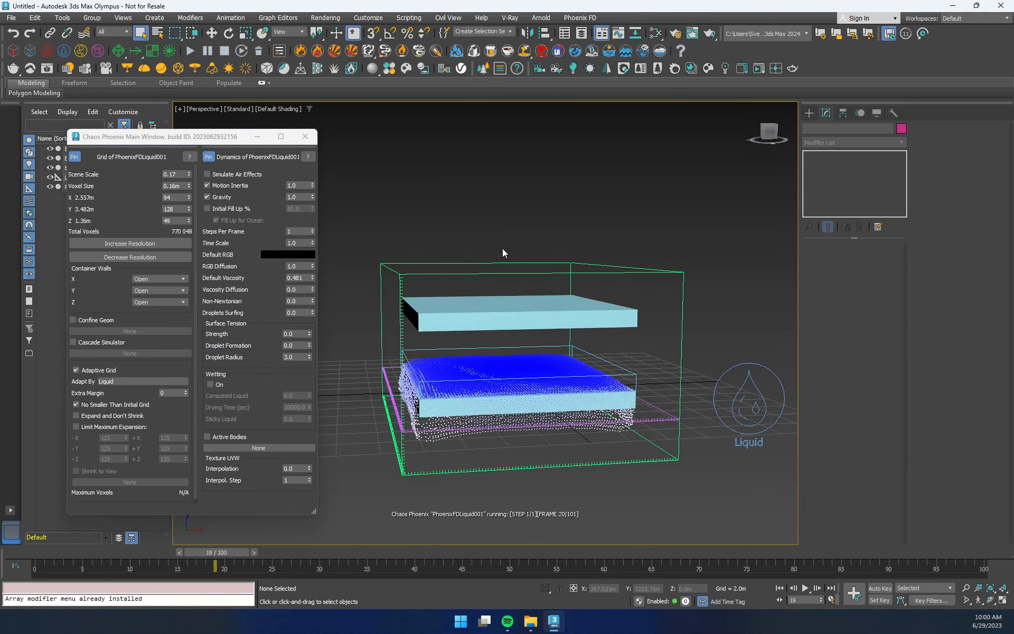
click(226, 51)
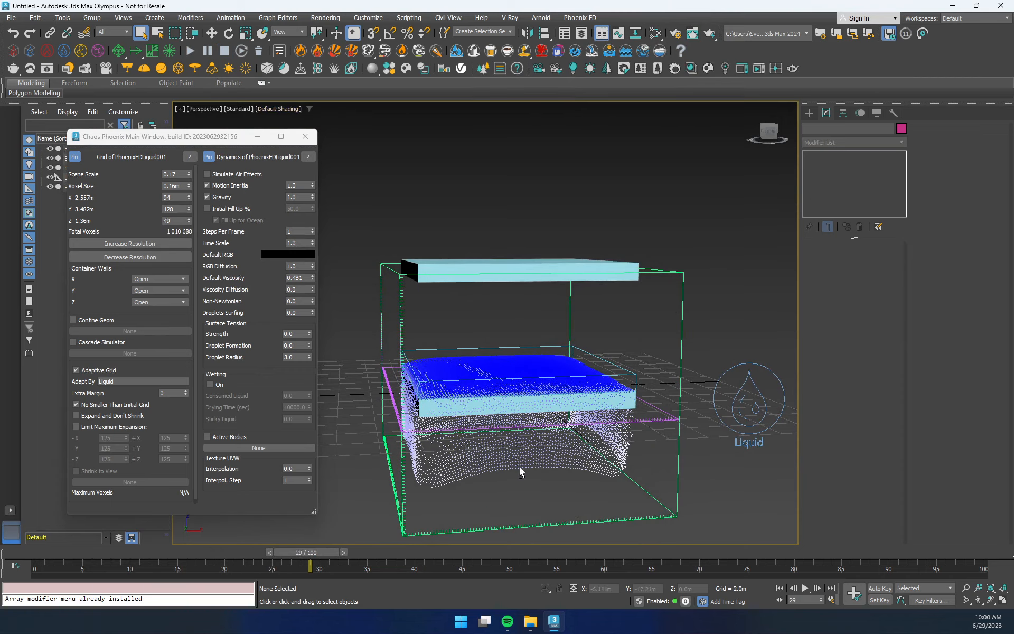
- Set Steps Per Frame to 4 and rerun the simulation to about frame 58
alt+middle_drag(521, 471, 654, 479)
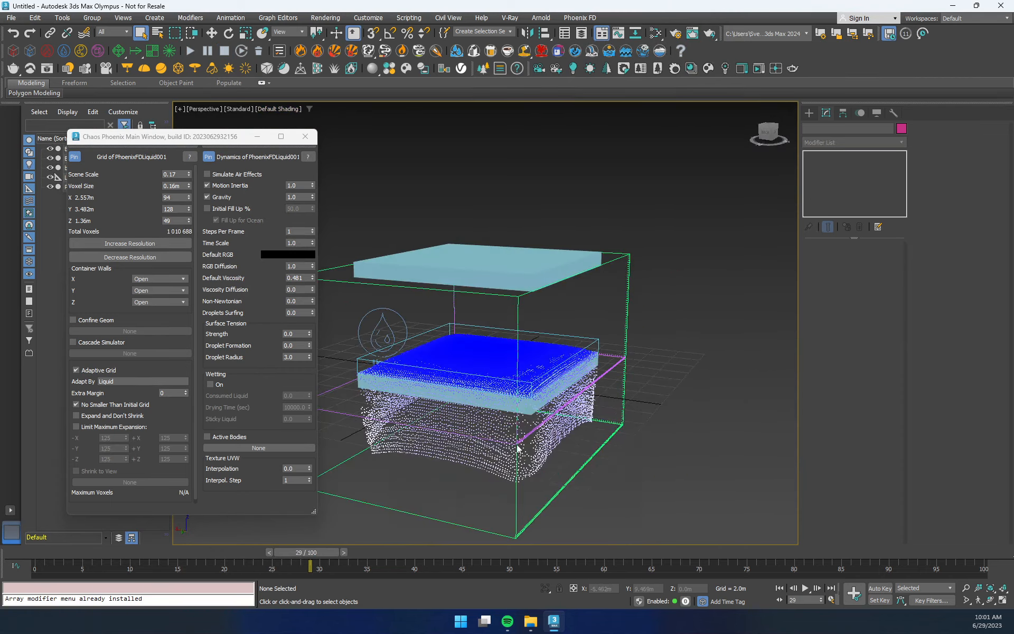
alt+middle_drag(518, 448, 561, 459)
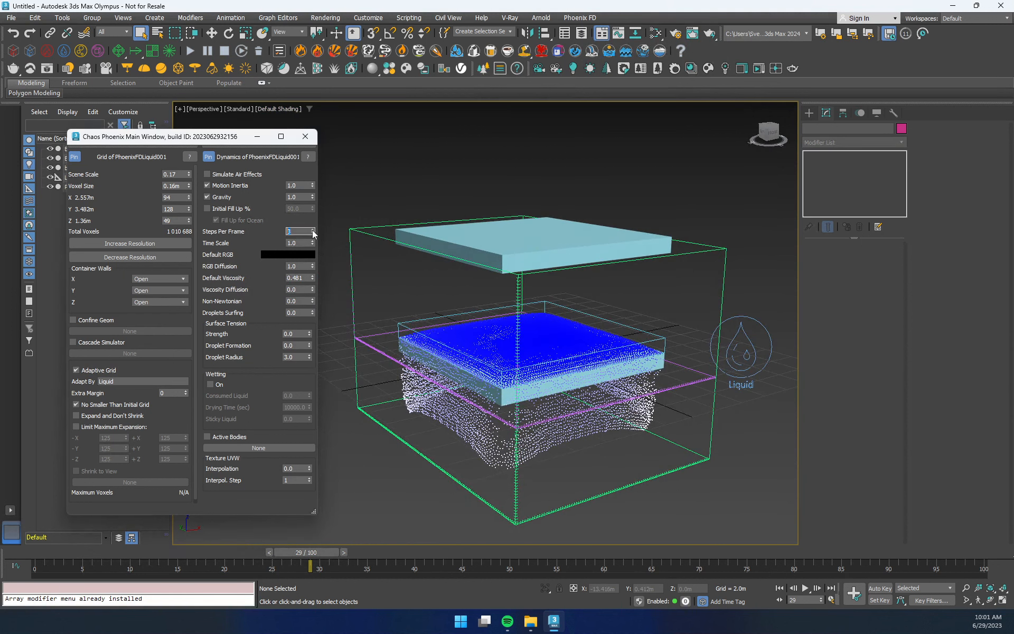
click(191, 51)
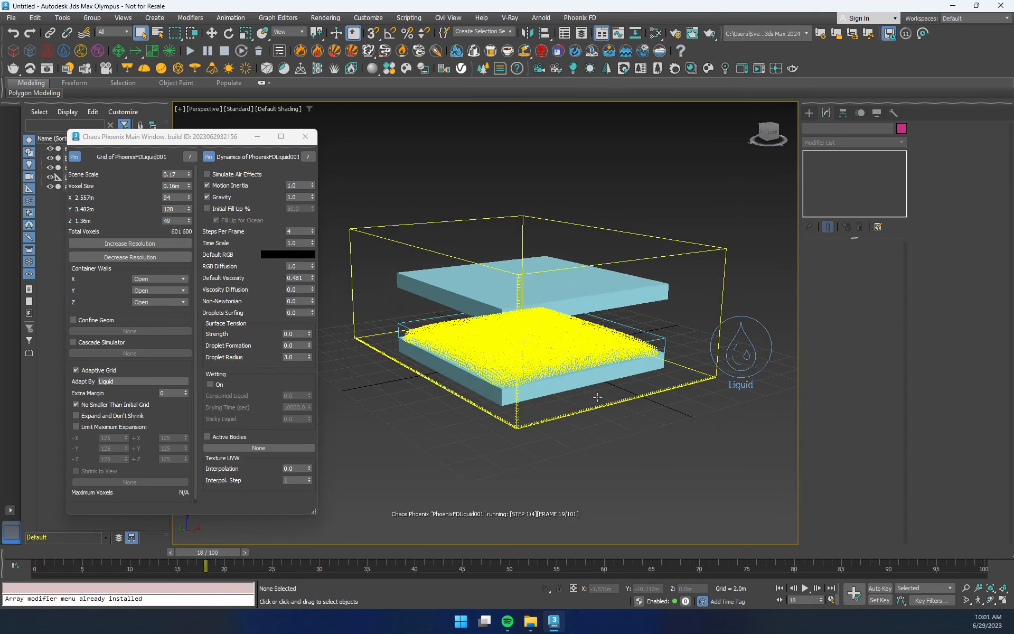
middle_drag(502, 434, 534, 456)
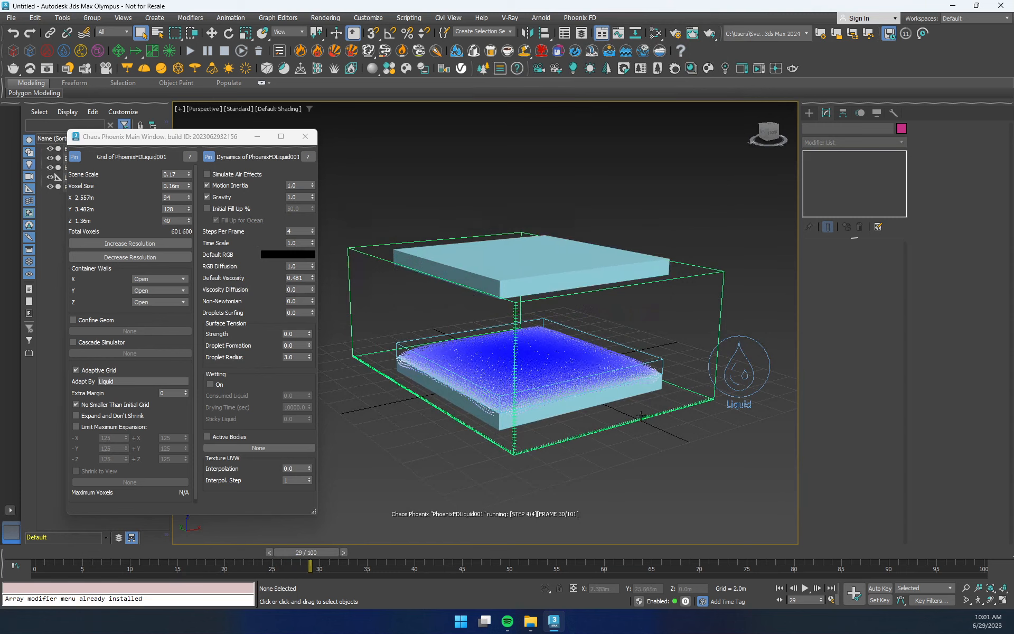
mouse_move(636, 472)
alt+middle_down()
mouse_move(590, 468)
mouse_move(616, 470)
alt+middle_up()
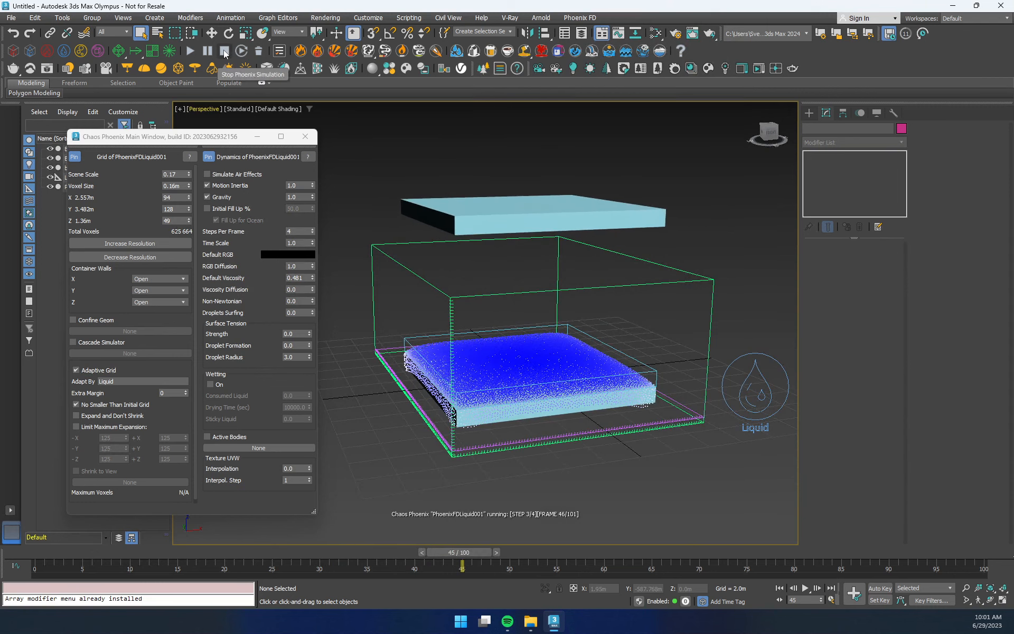
alt+middle_drag(531, 458, 547, 440)
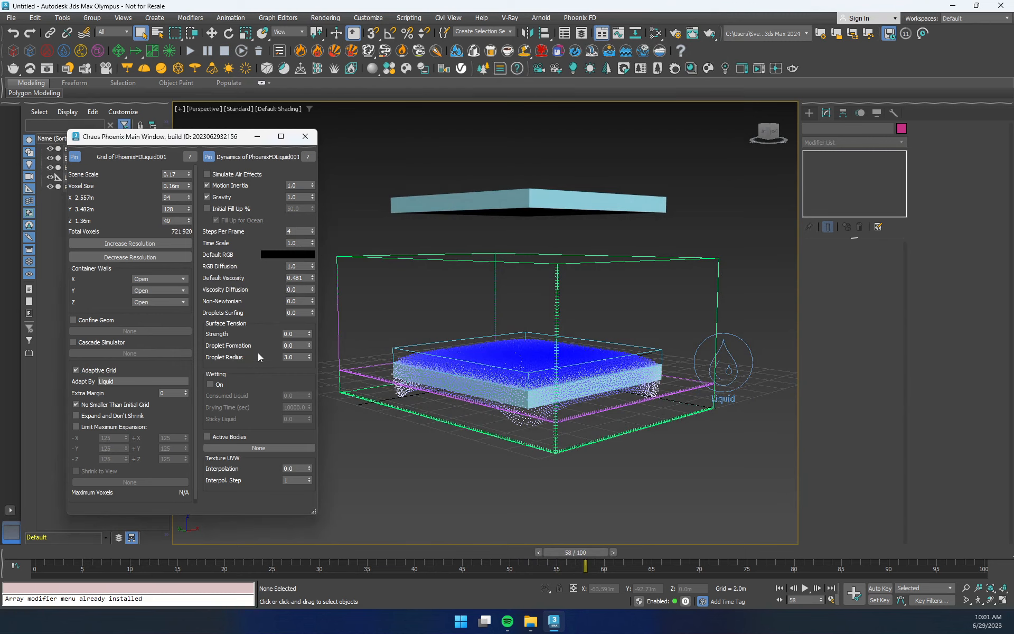
- Turn on Wetting with Sticky Liquid at 1.0 and rerun the simulation to about frame 66
click(219, 385)
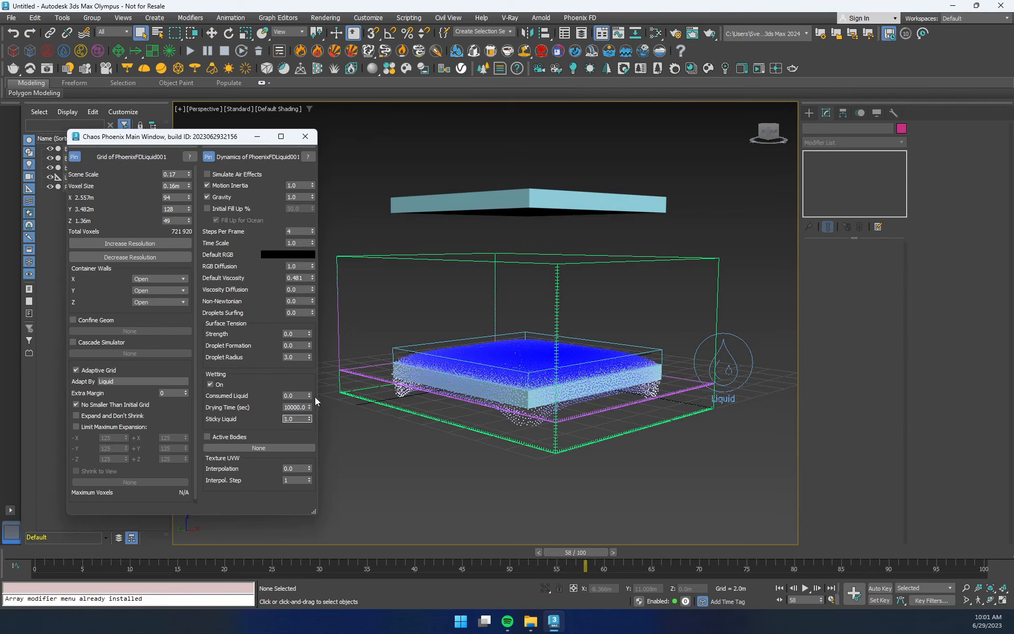
click(191, 51)
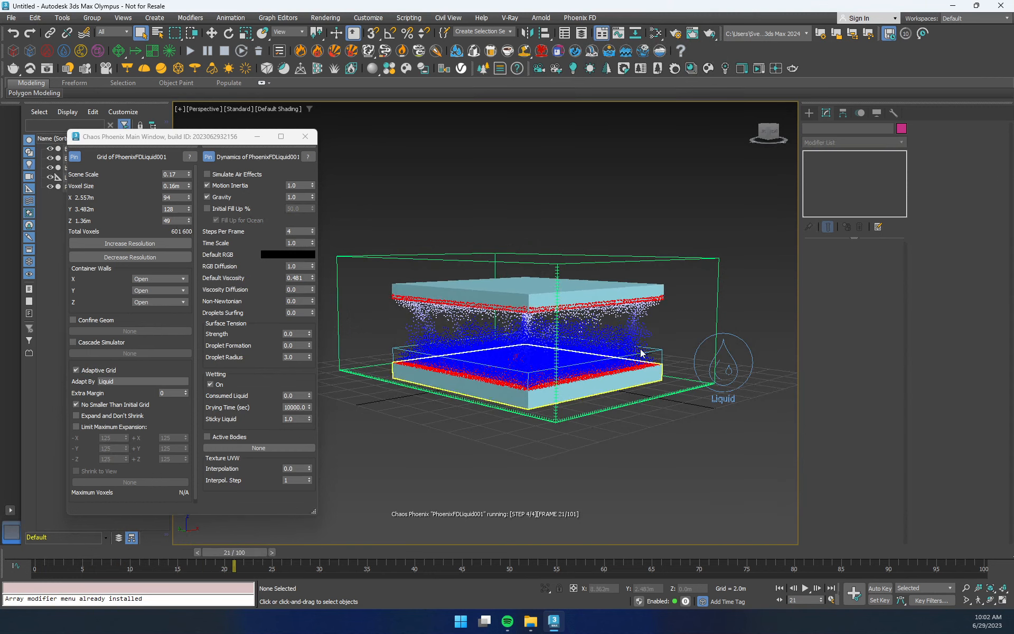
alt+middle_drag(655, 427, 639, 426)
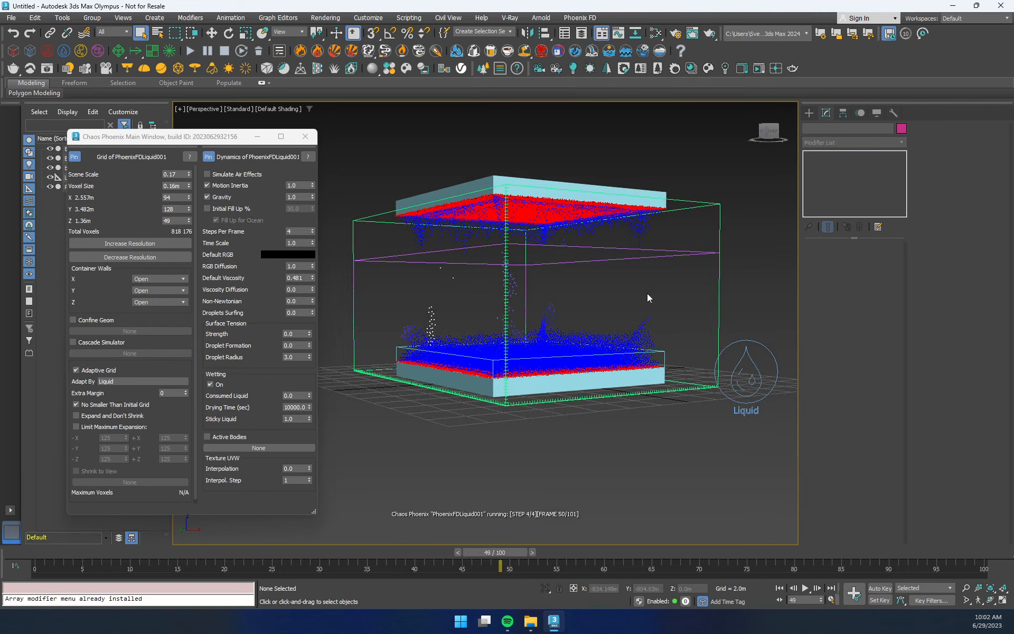
alt+middle_drag(686, 334, 661, 331)
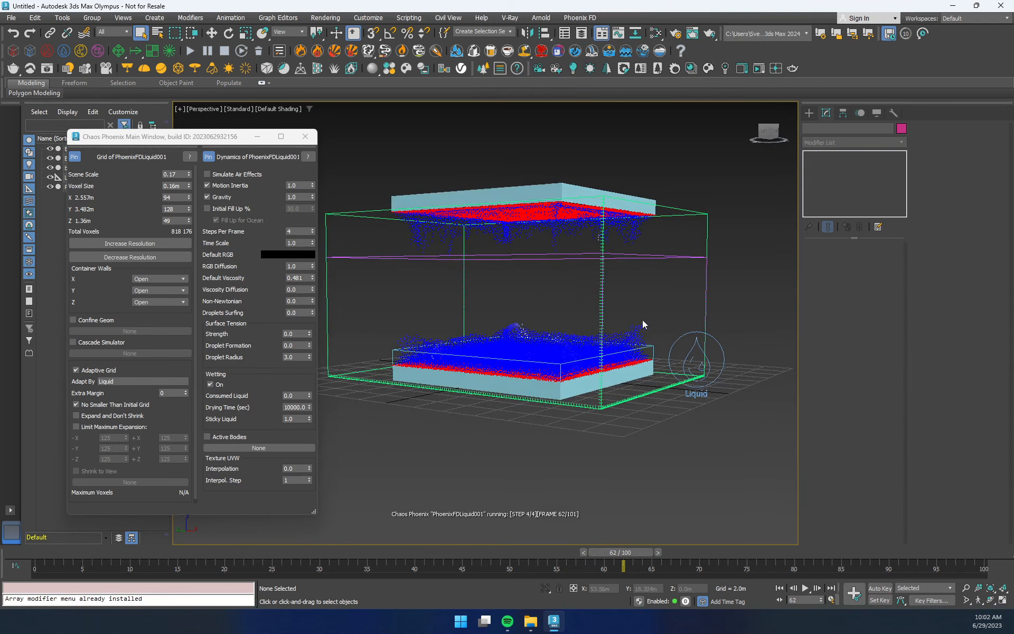
alt+middle_drag(642, 319, 607, 319)
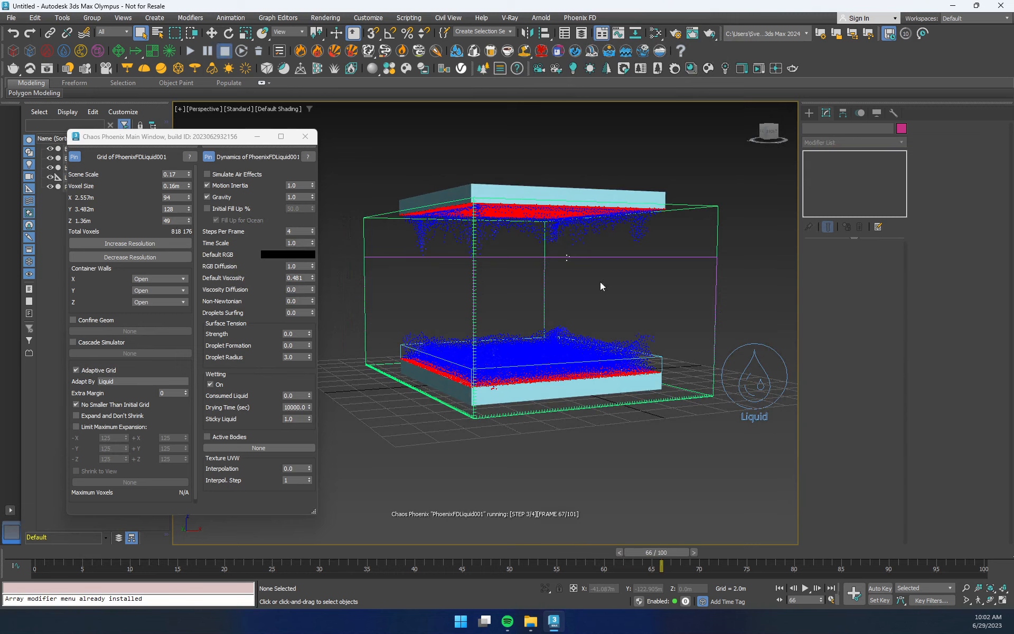
mouse_move(664, 337)
alt+middle_down()
mouse_move(683, 362)
mouse_move(673, 336)
alt+middle_up()
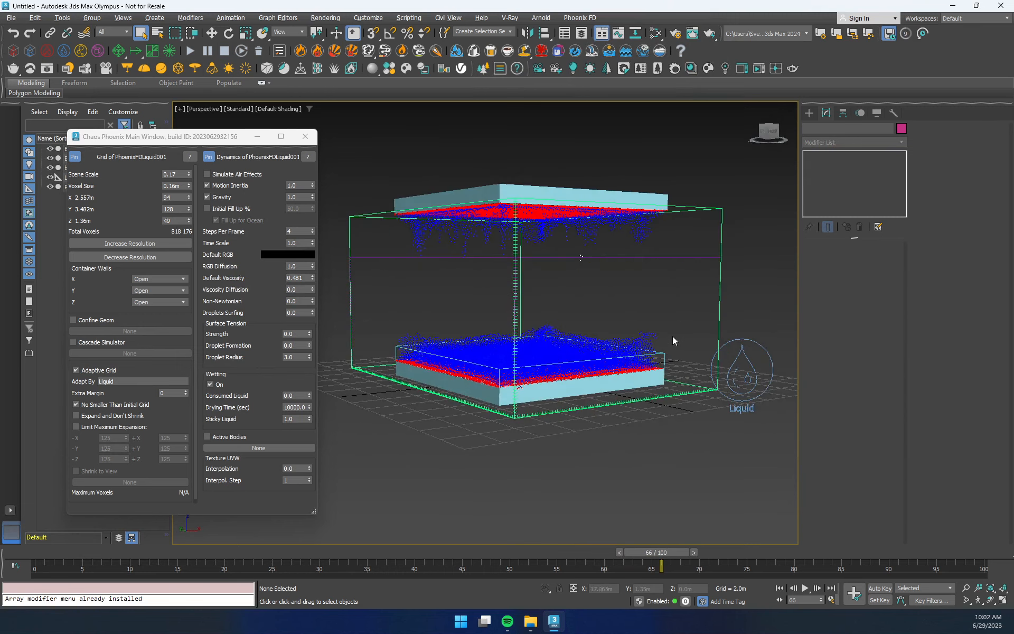
- Select the liquid simulator, widen the Phoenix main window, and dock its Preview settings beside Dynamics
click(697, 205)
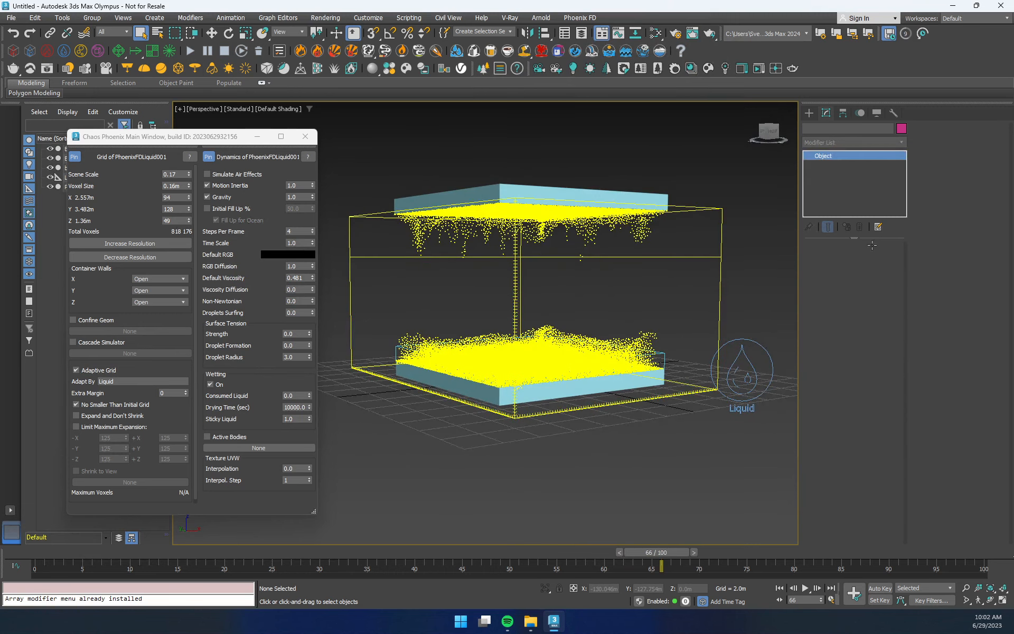
click(824, 363)
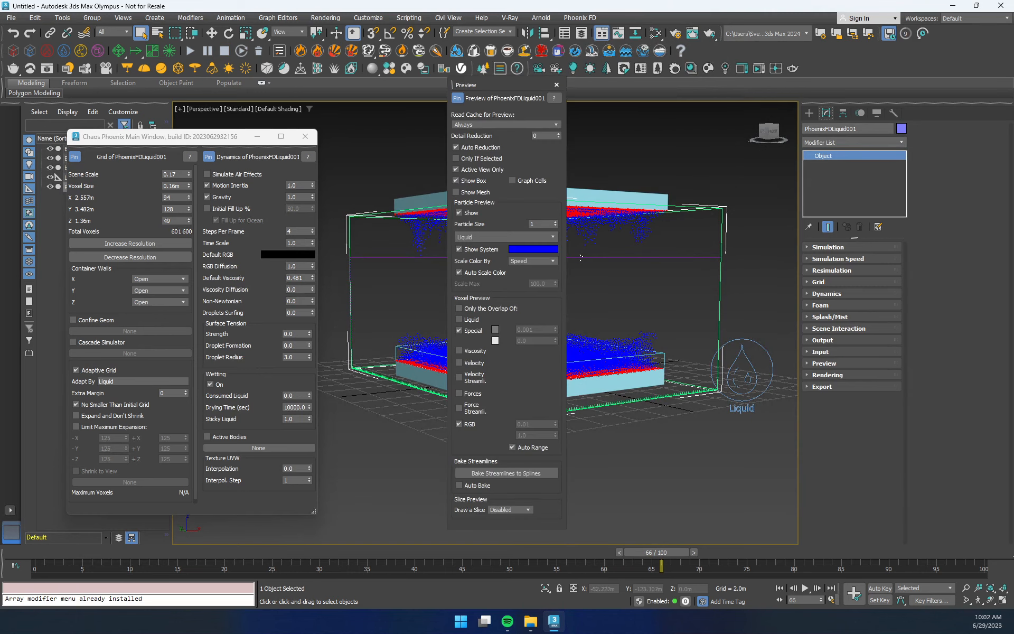
drag(318, 176, 411, 176)
drag(525, 84, 397, 294)
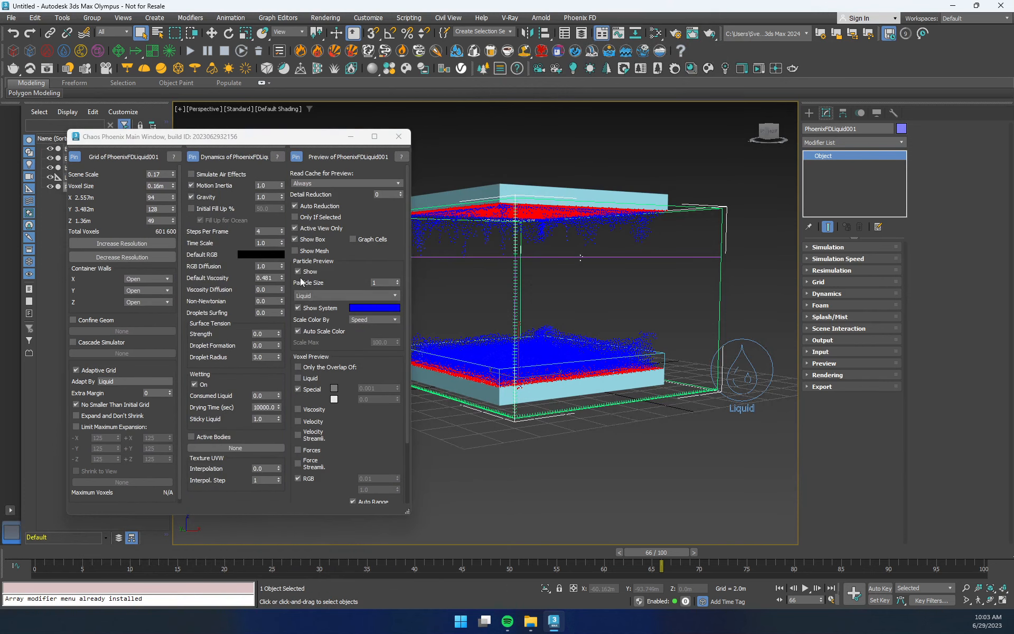
- Turn on Show Mesh in the liquid preview and scrub the timeline to frame 28 to examine the meshed liquid
click(585, 140)
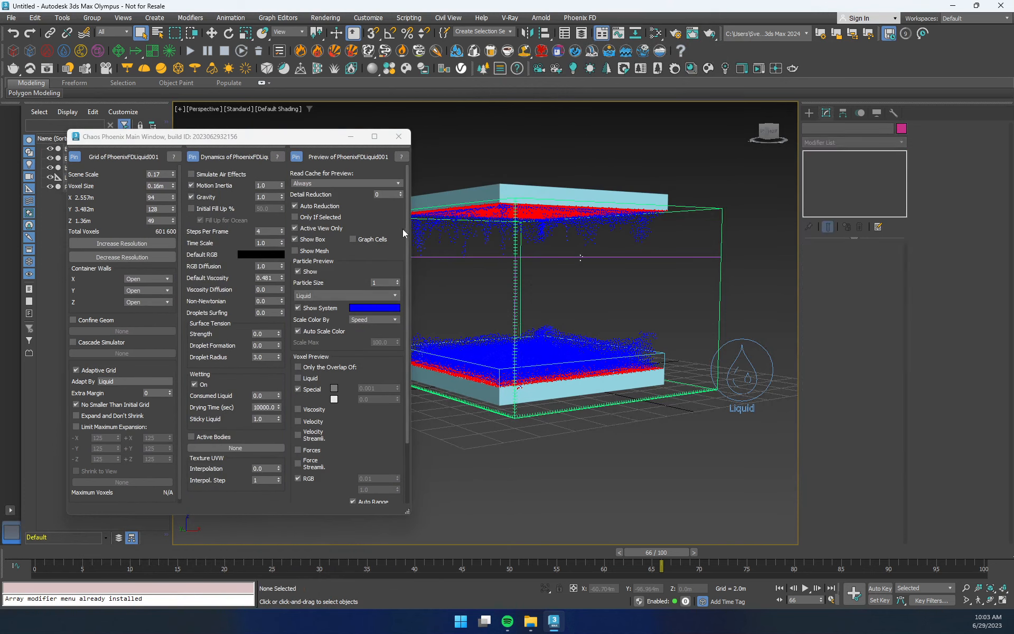
click(317, 251)
drag(321, 147, 306, 144)
alt+middle_drag(560, 338, 613, 351)
drag(555, 551, 647, 554)
drag(709, 556, 300, 554)
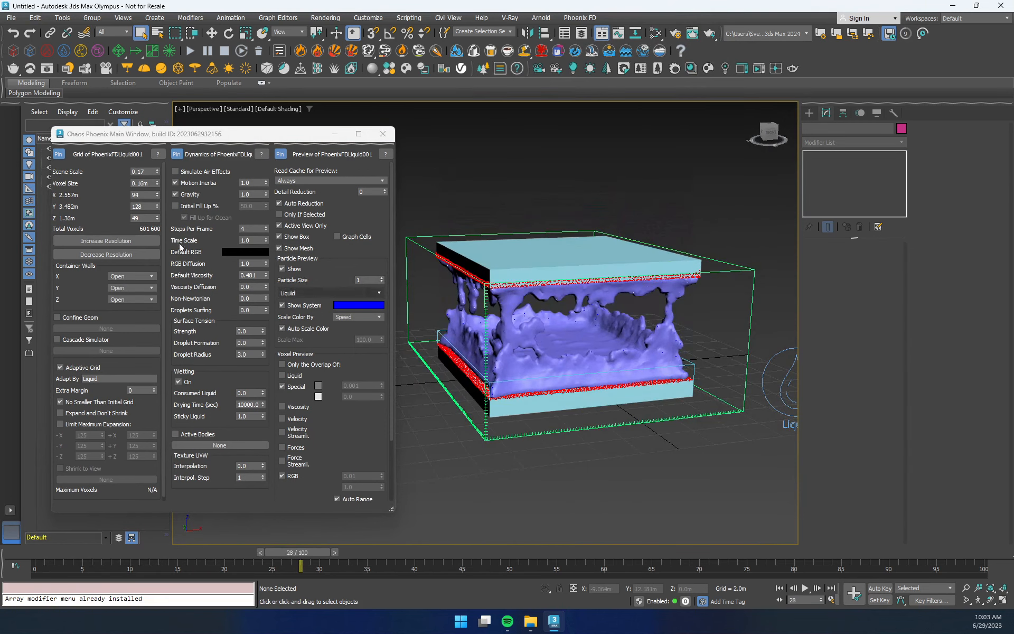
alt+middle_drag(582, 338, 603, 329)
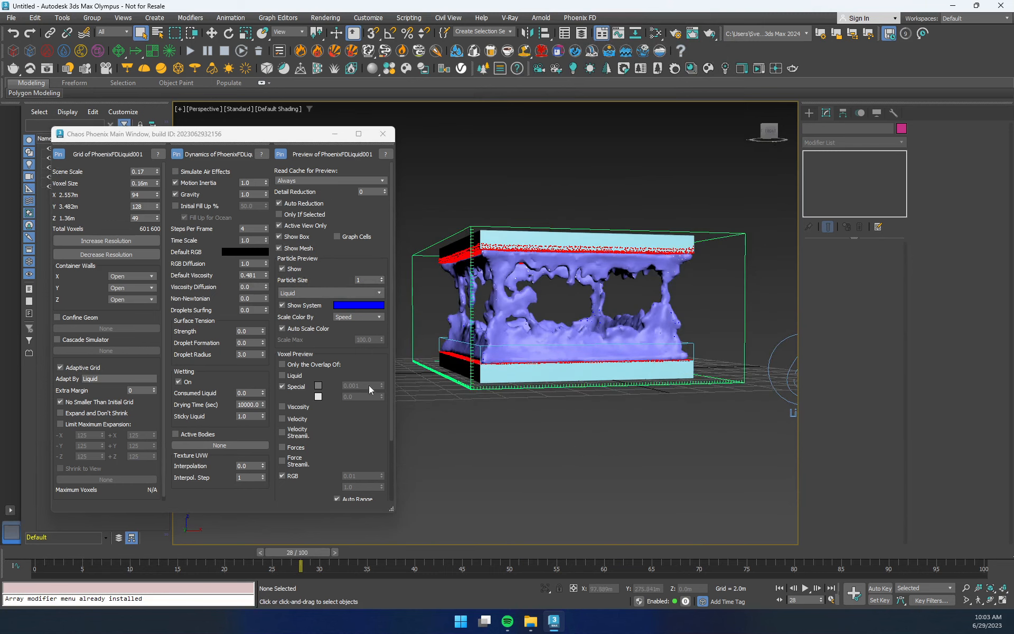
- Turn off Show Mesh and examine the liquid particles between the boxes at frame 28 from several angles
click(304, 249)
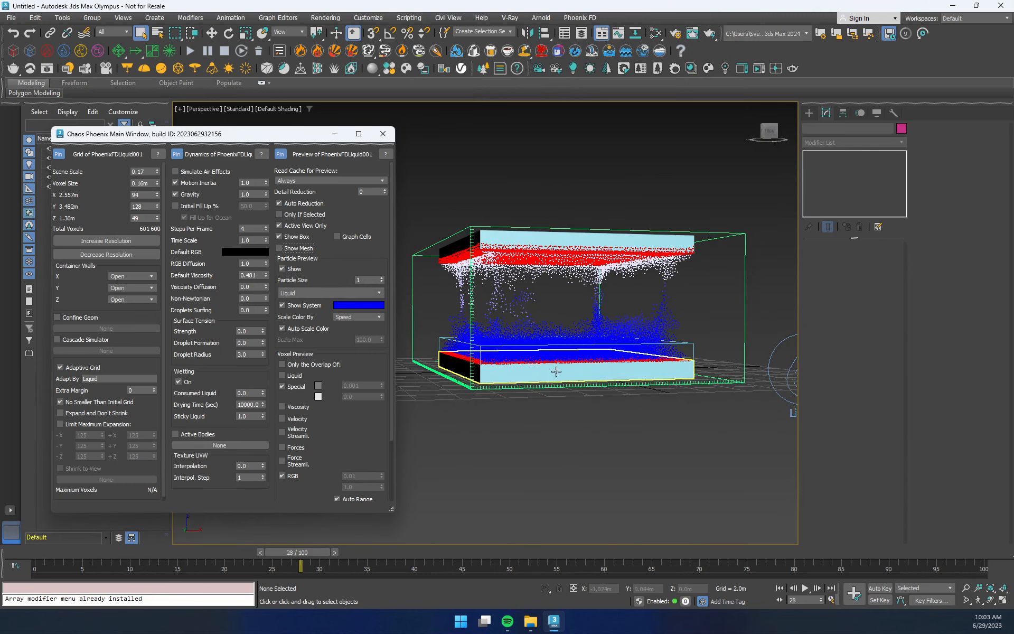
alt+middle_drag(552, 369, 555, 401)
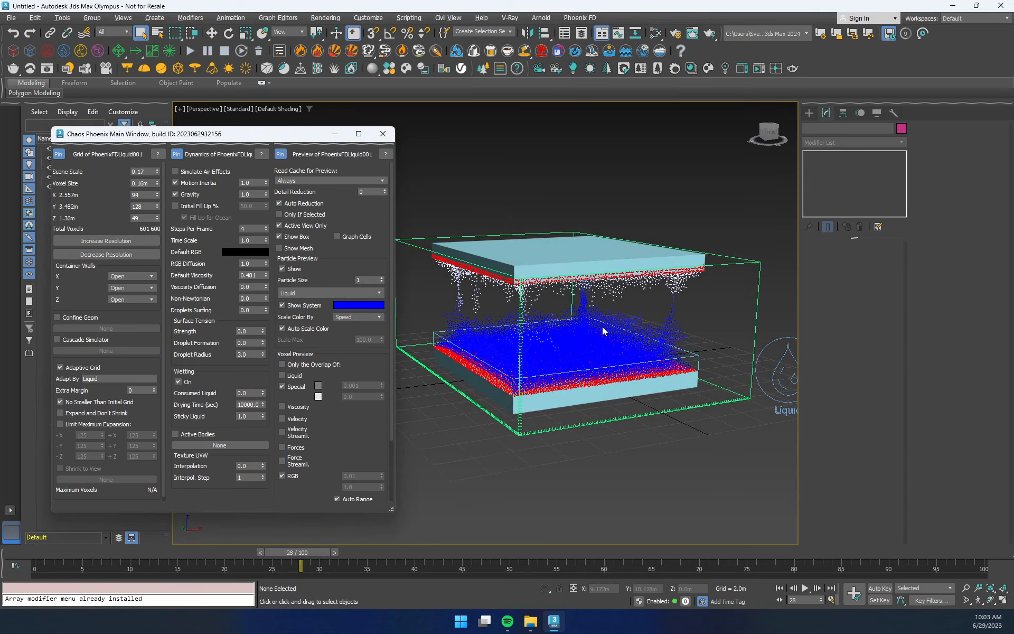
alt+middle_drag(609, 338, 606, 347)
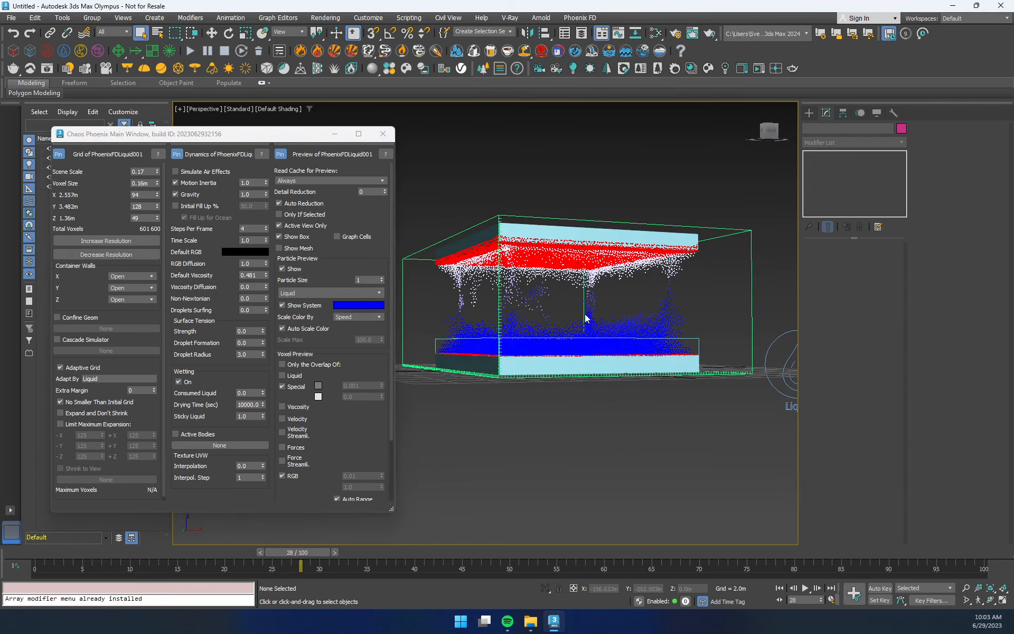
alt+middle_drag(598, 308, 586, 316)
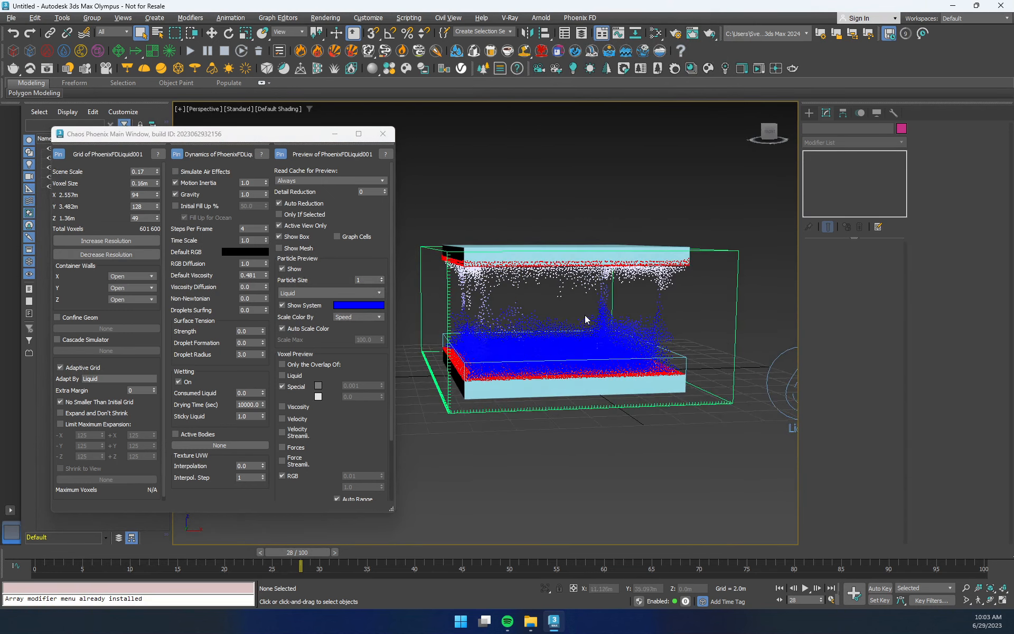
- Increase the grid resolution to a 0.102 m voxel size and rerun the simulation to about frame 5
click(107, 243)
alt+middle_drag(429, 312, 568, 267)
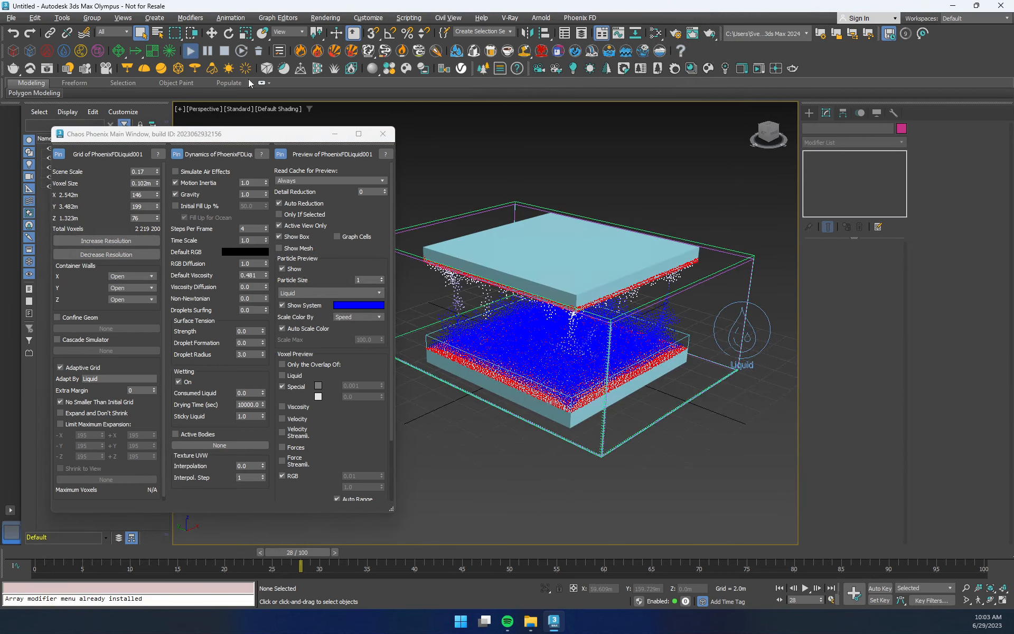
alt+middle_drag(636, 390, 615, 365)
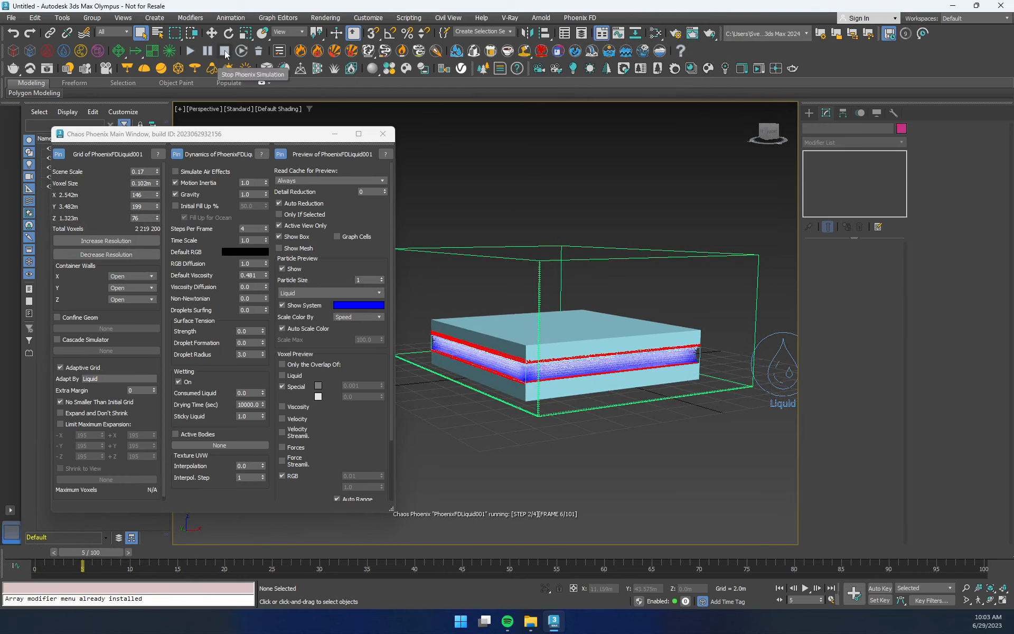
click(644, 268)
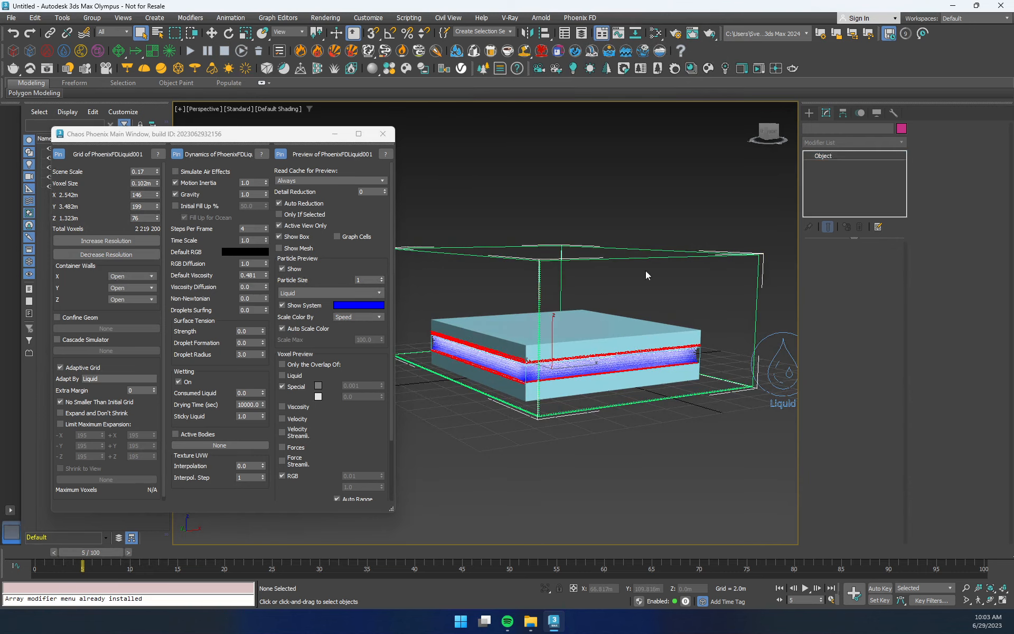
click(508, 196)
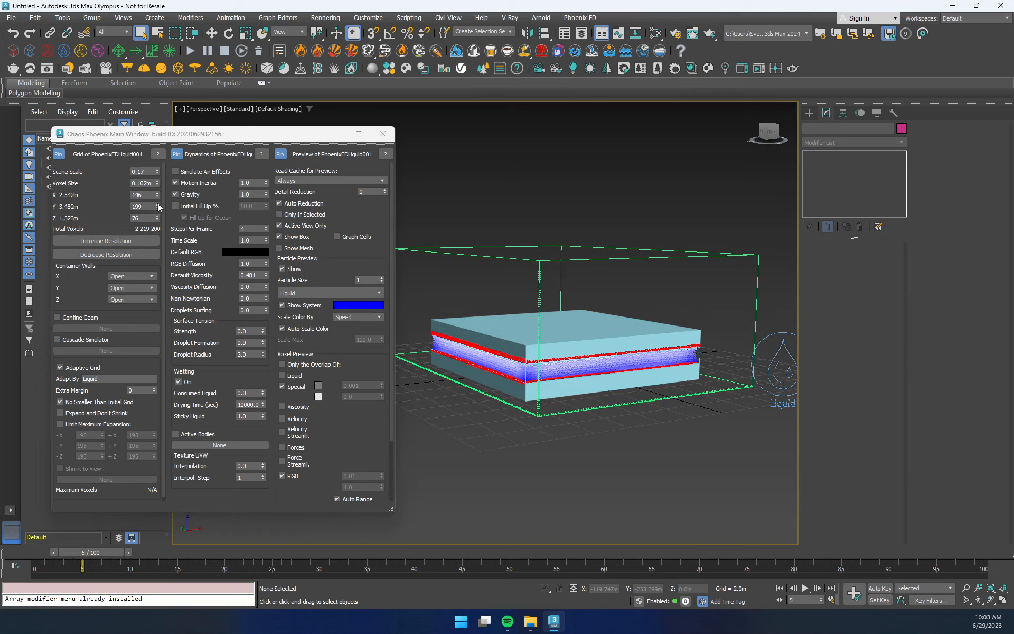
- Narrow the simulation grid along Y to 29 voxels
alt+middle_drag(527, 299, 499, 383)
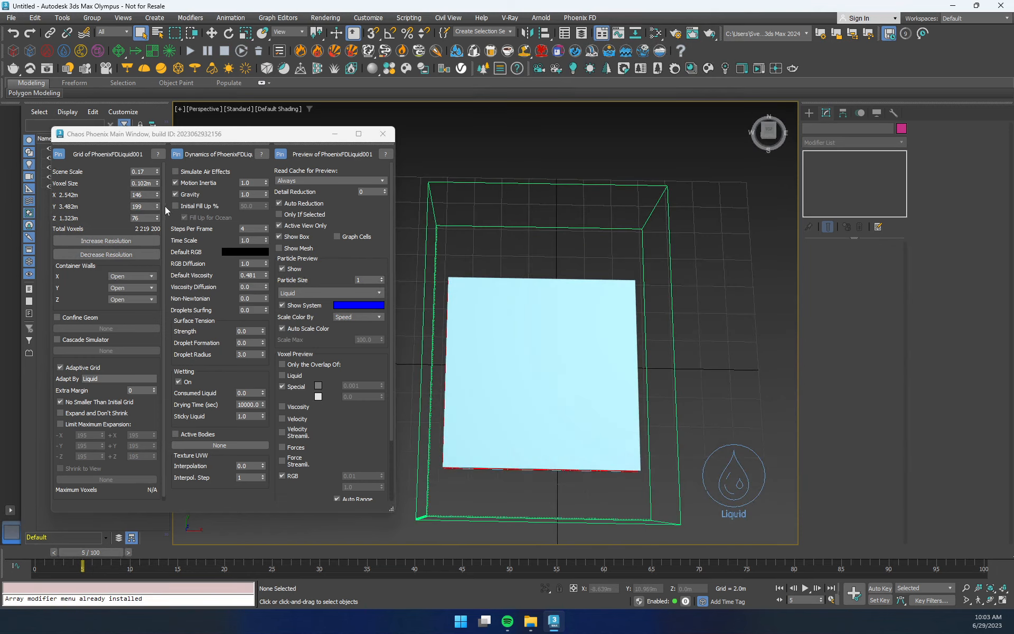
drag(157, 206, 162, 299)
alt+middle_drag(640, 310, 640, 285)
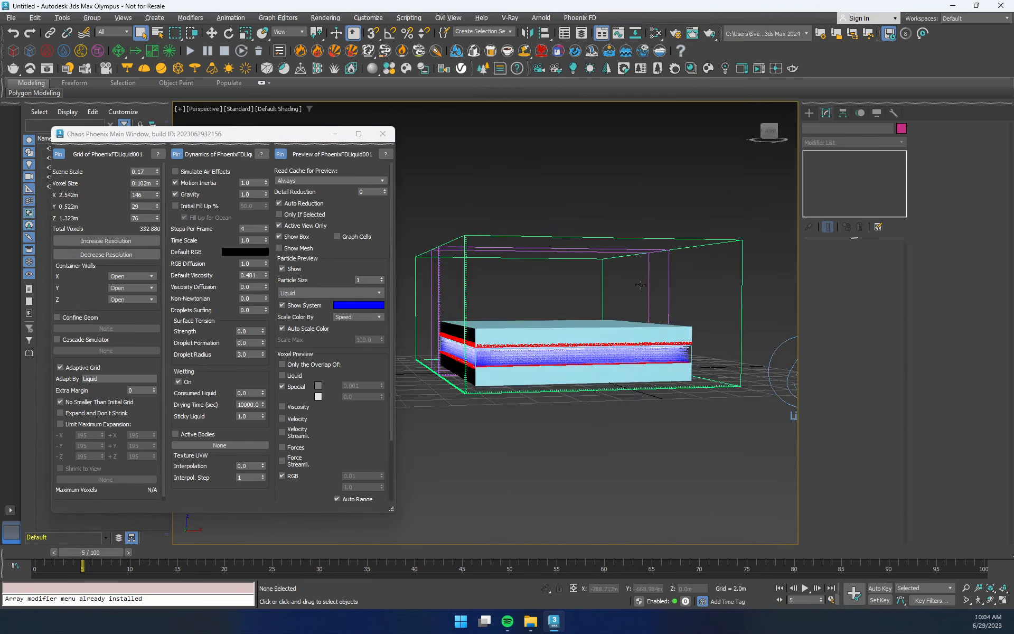
- Rerun the simulation on the narrowed grid to about frame 61, turning on Show Mesh during the run
click(190, 51)
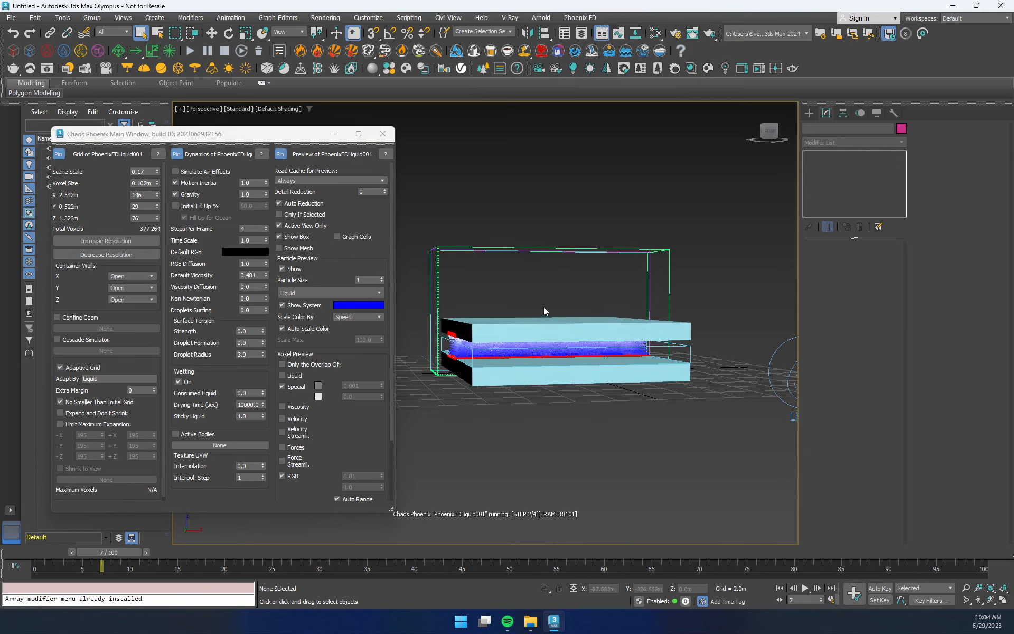
scroll(547, 308, up, 4)
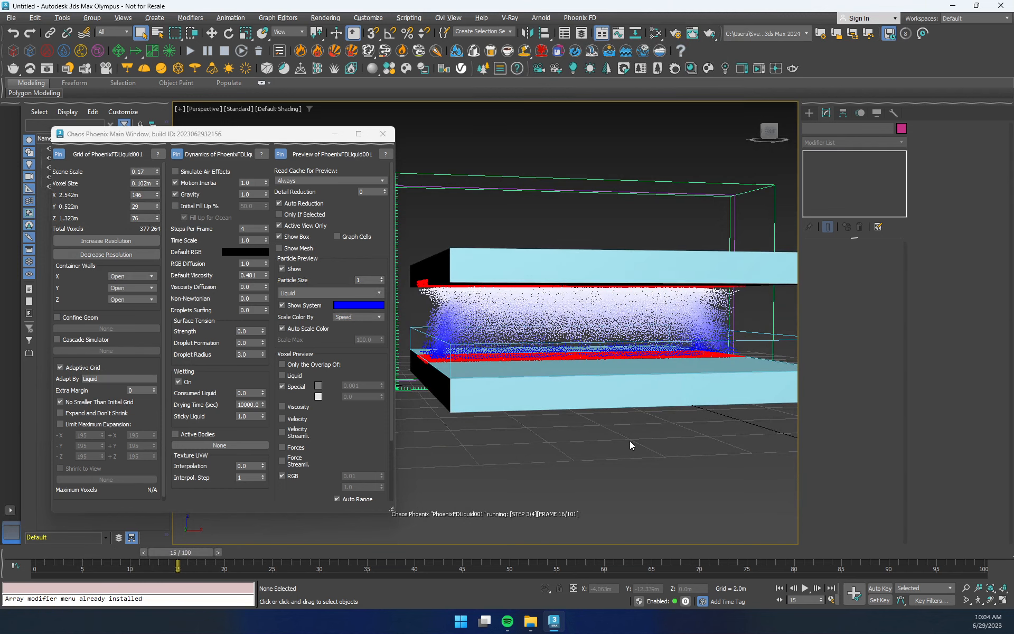
scroll(630, 445, down, 3)
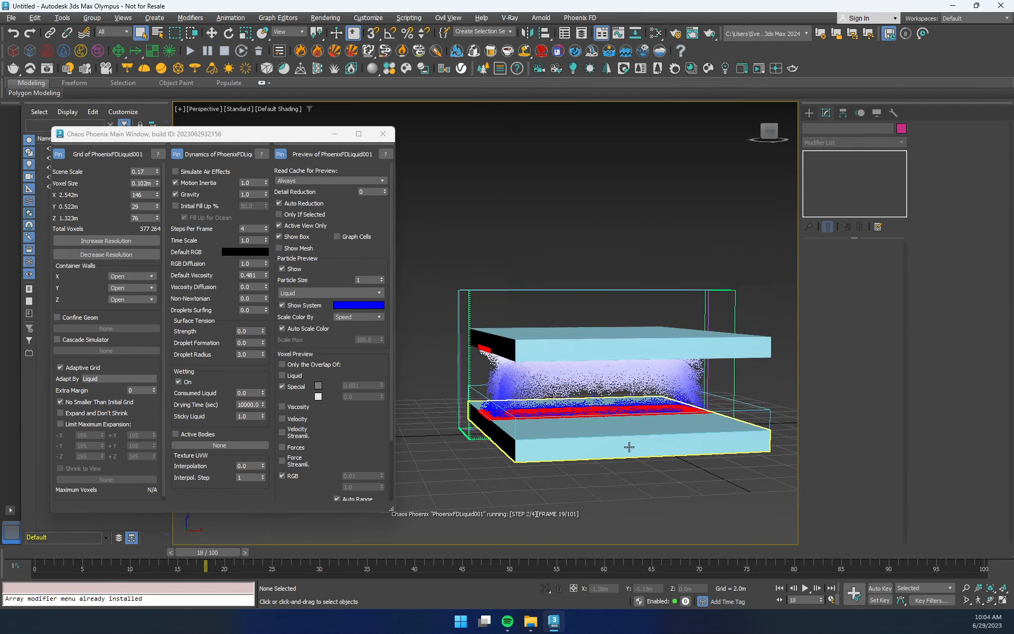
alt+middle_drag(631, 473, 633, 471)
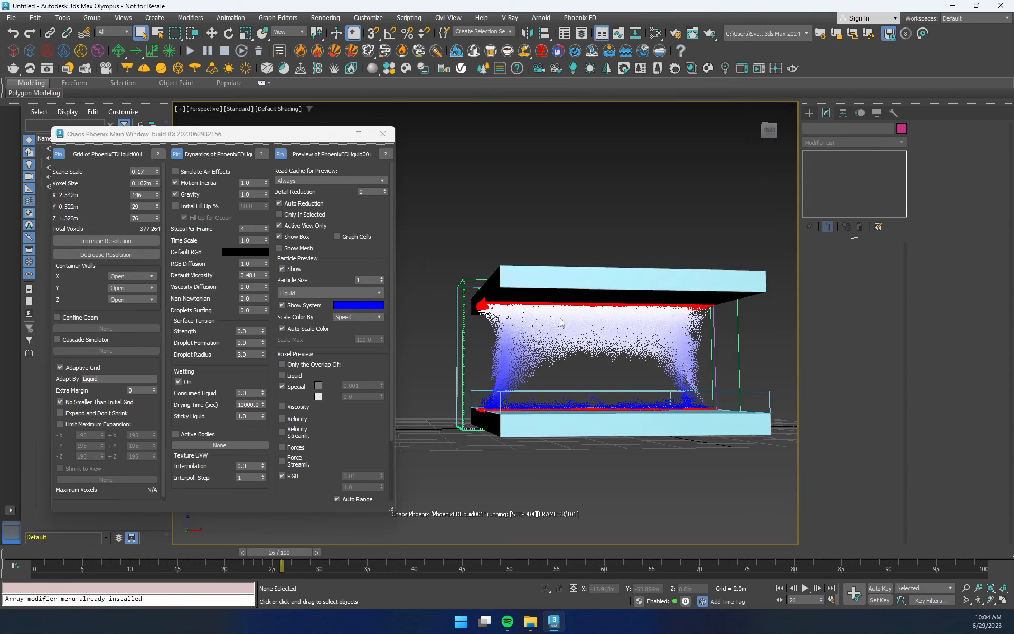
alt+middle_drag(650, 372, 674, 364)
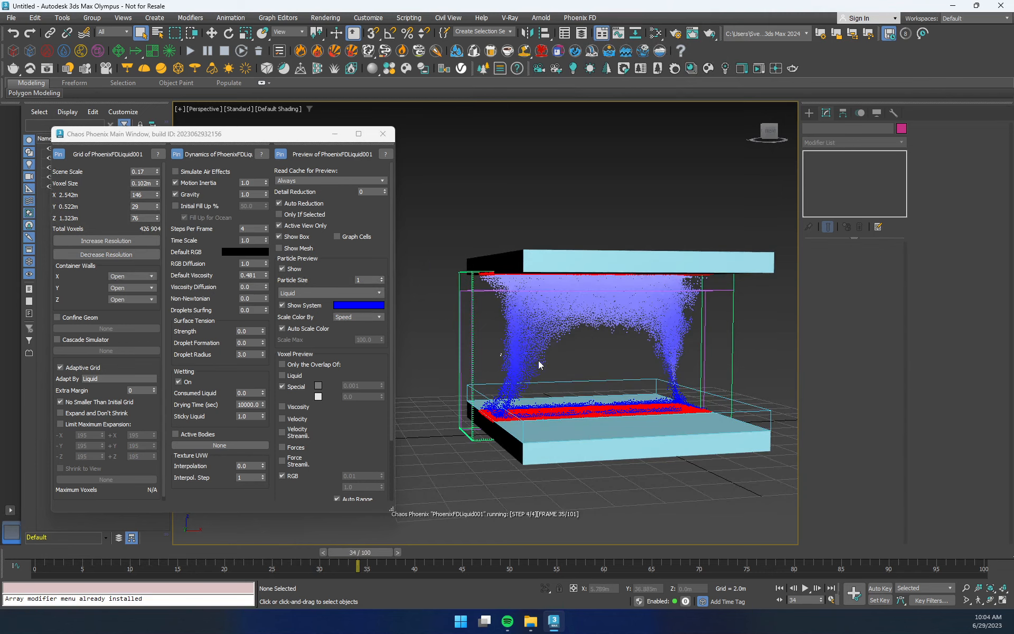
alt+middle_drag(577, 360, 620, 394)
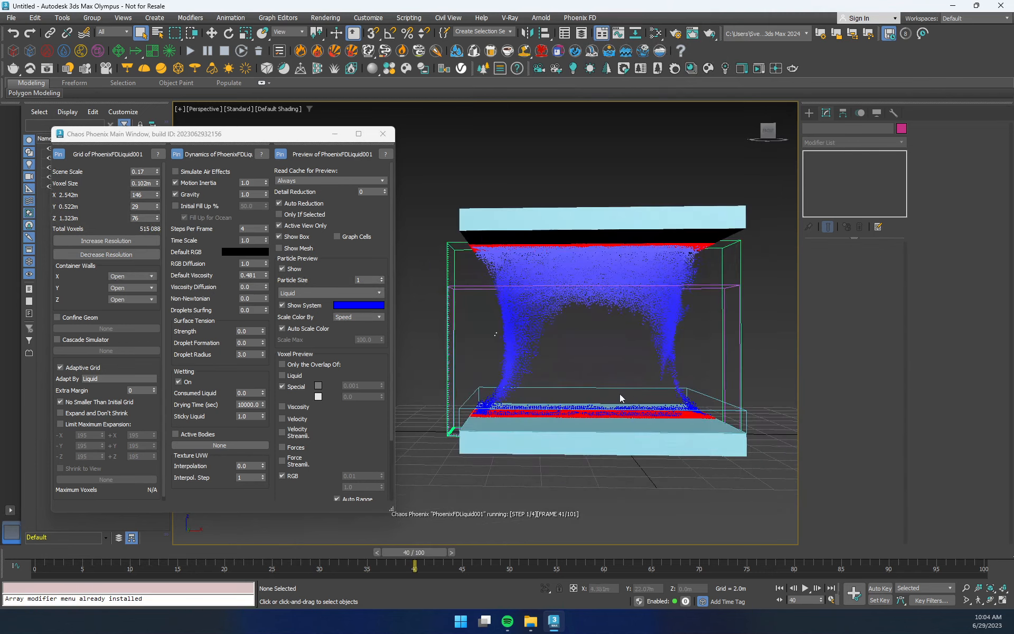
alt+middle_drag(576, 366, 597, 372)
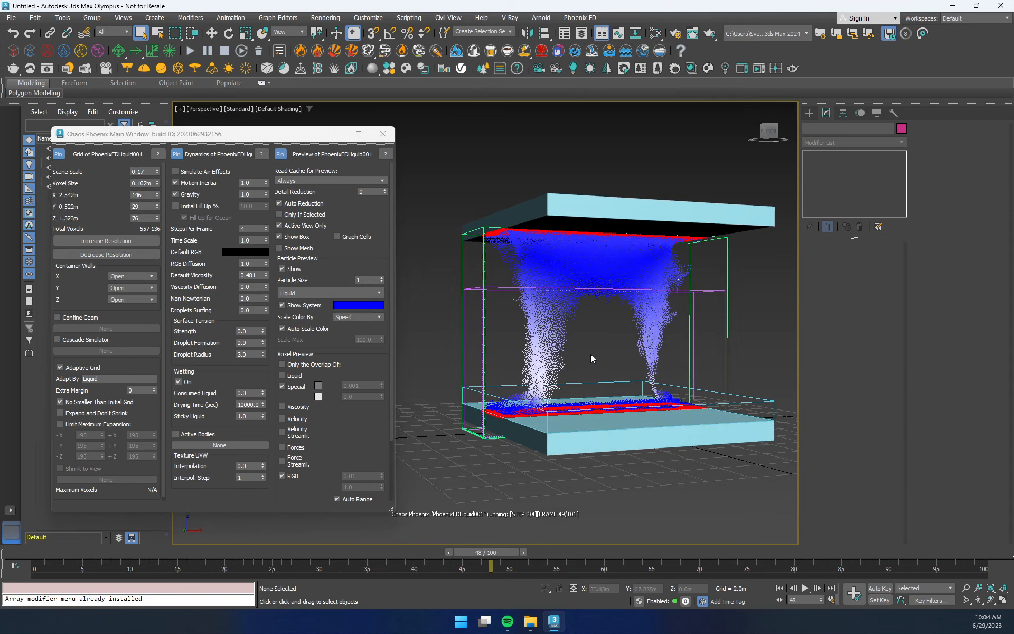
click(299, 247)
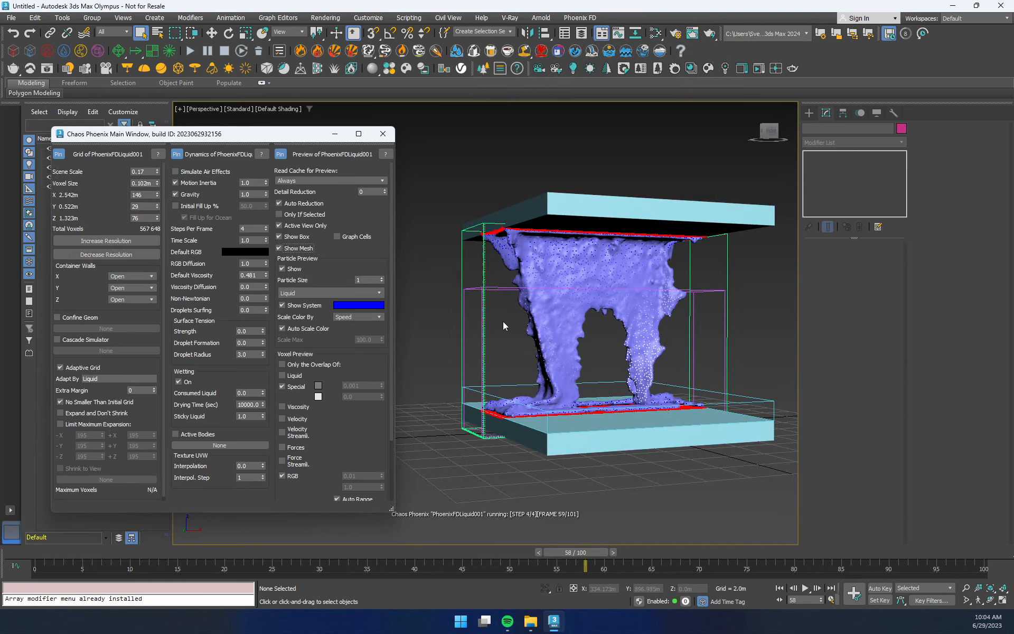
click(224, 52)
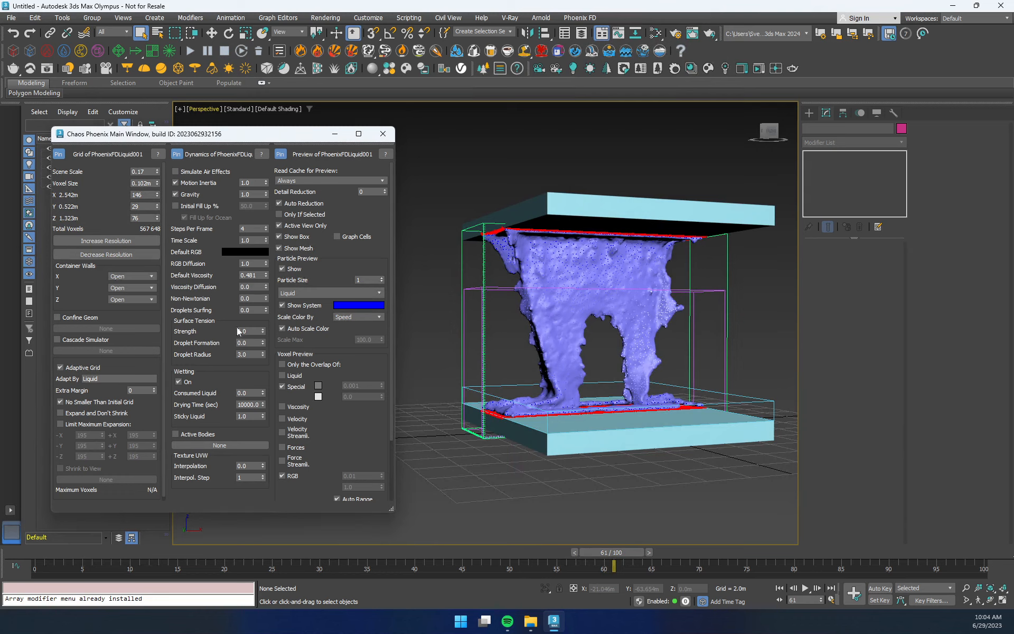
- Set the Surface Tension Strength to 1.0 and rerun the simulation to frame 100 with Show Mesh turned off
mouse_move(263, 331)
mouse_down()
mouse_move(265, 313)
mouse_move(264, 333)
mouse_up()
mouse_move(266, 335)
mouse_down()
mouse_move(264, 270)
mouse_move(259, 336)
mouse_up()
click(191, 51)
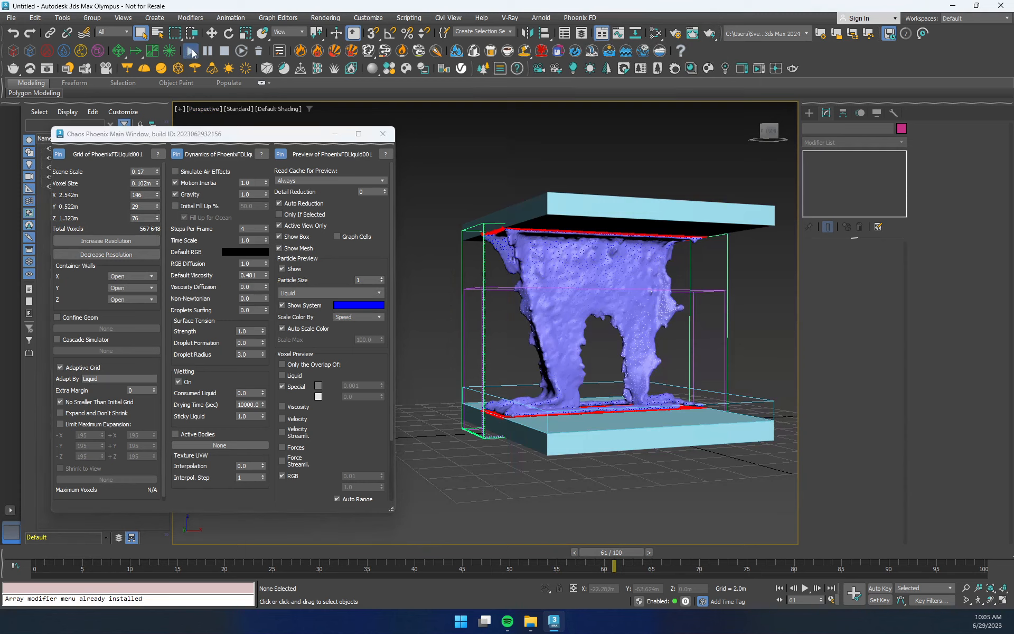
click(238, 343)
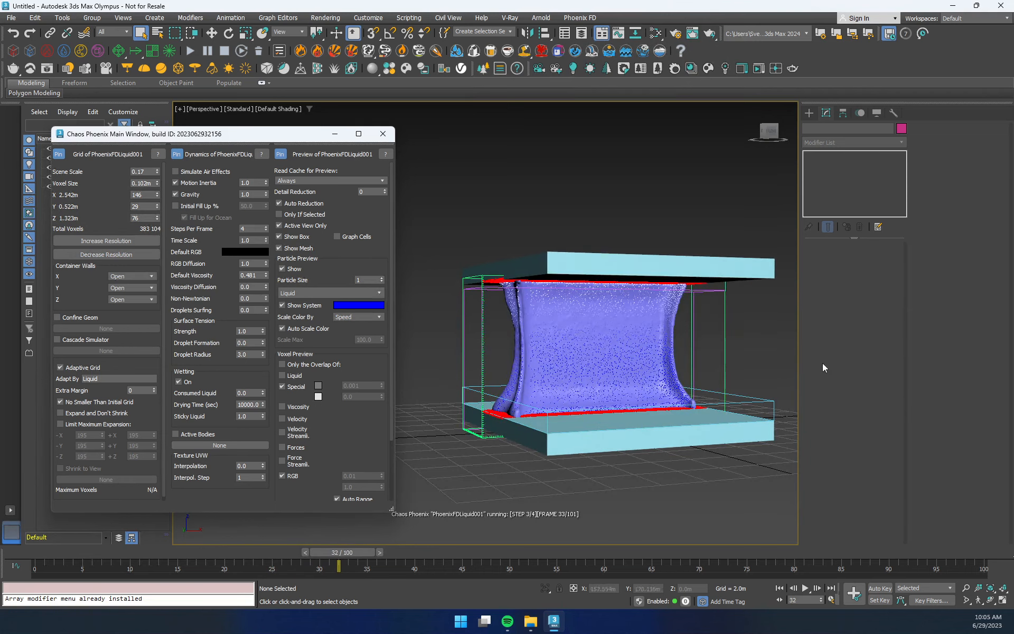
click(279, 248)
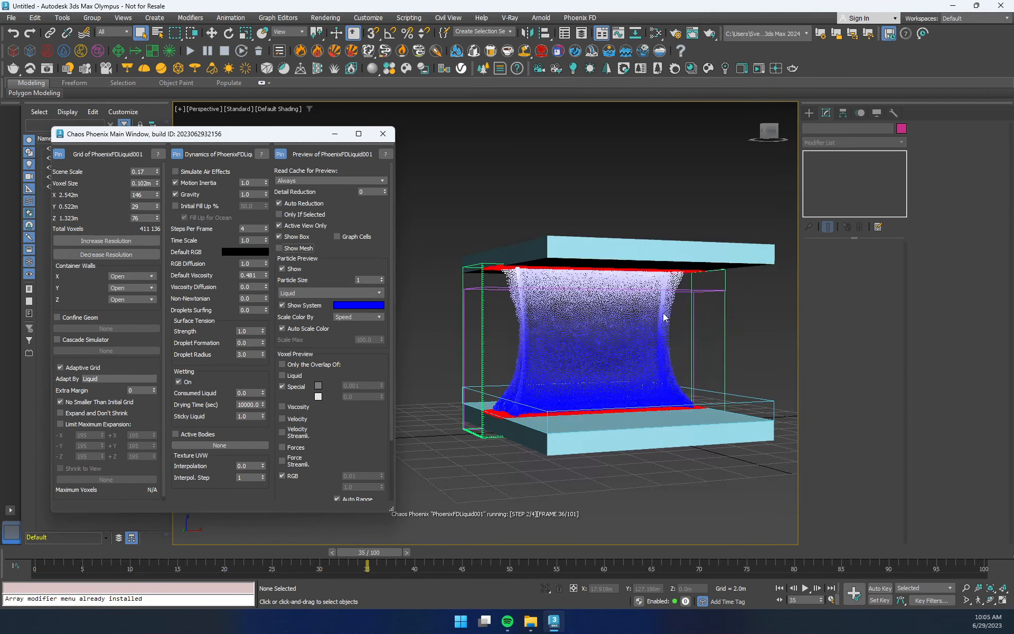
mouse_move(706, 375)
alt+middle_down()
mouse_move(673, 369)
mouse_move(694, 334)
mouse_move(712, 376)
alt+middle_up()
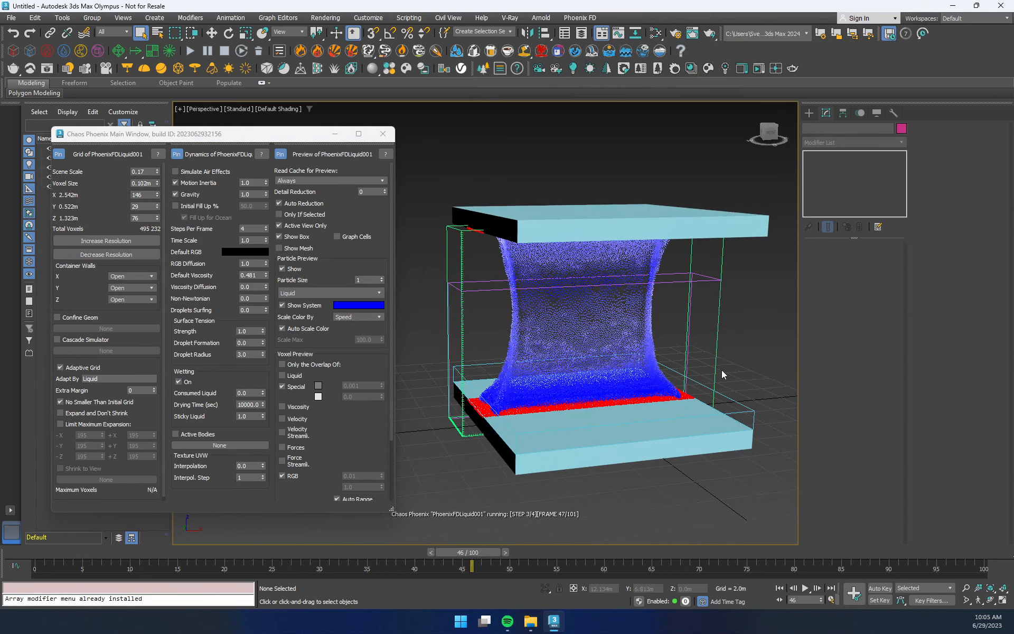
alt+middle_drag(721, 380, 725, 406)
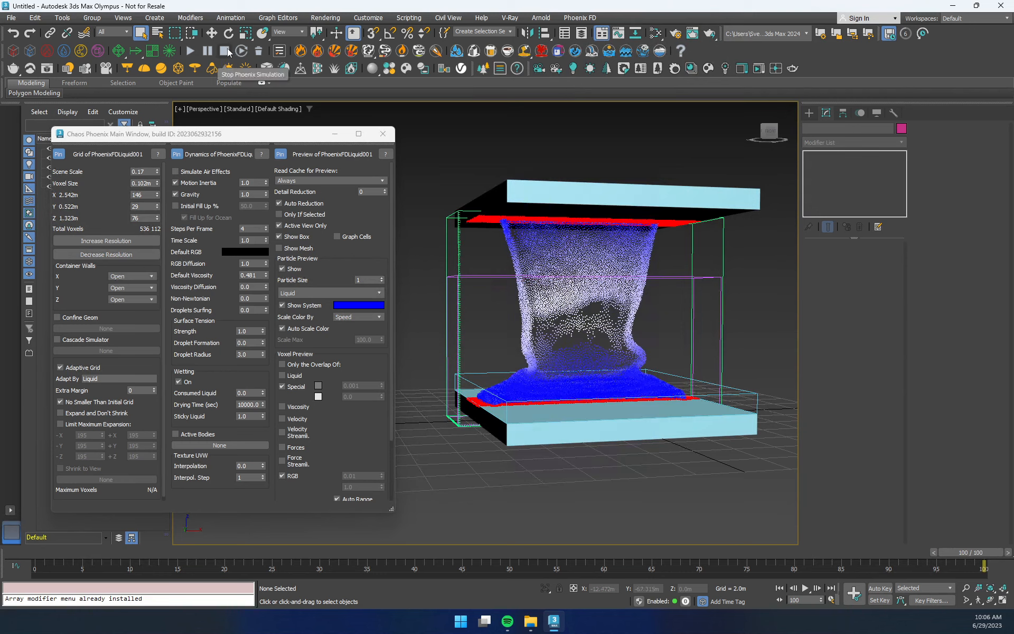
- Return to frame 0 and play back the simulated liquid to about frame 11
drag(964, 552, 154, 571)
click(781, 588)
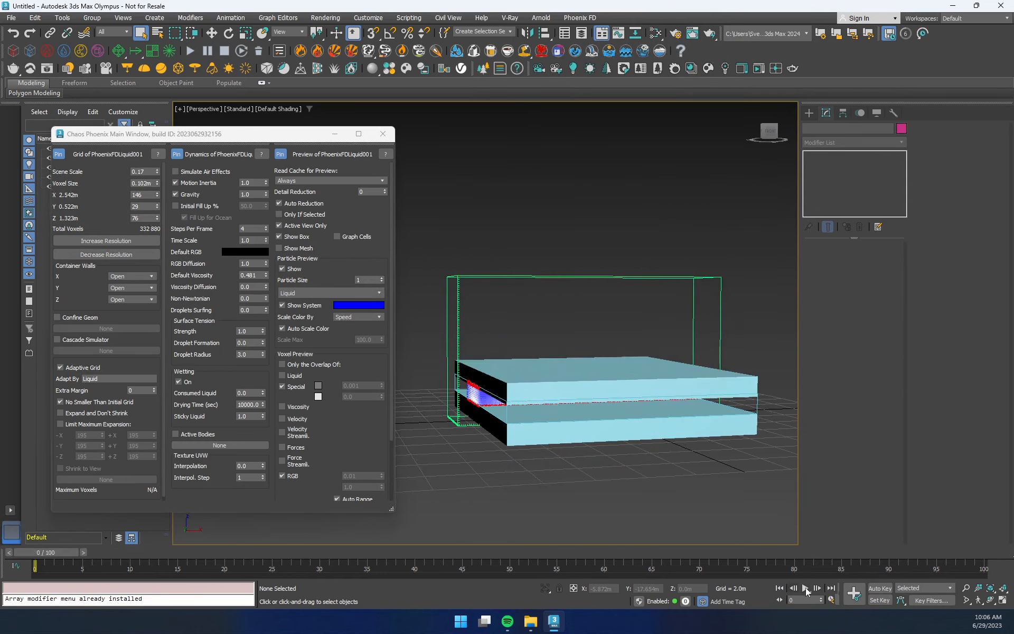
click(805, 588)
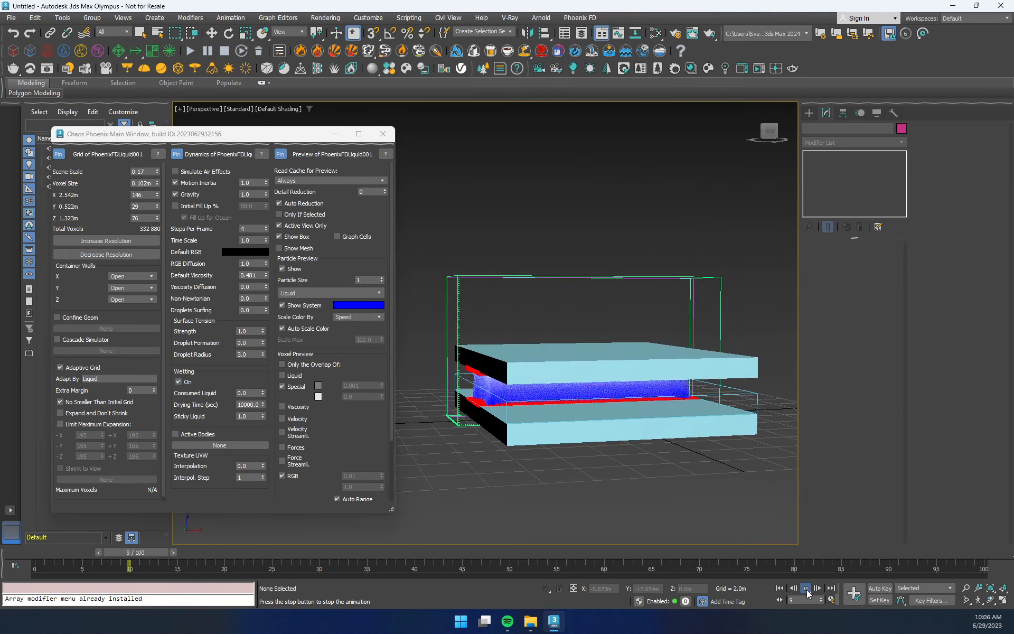
click(806, 588)
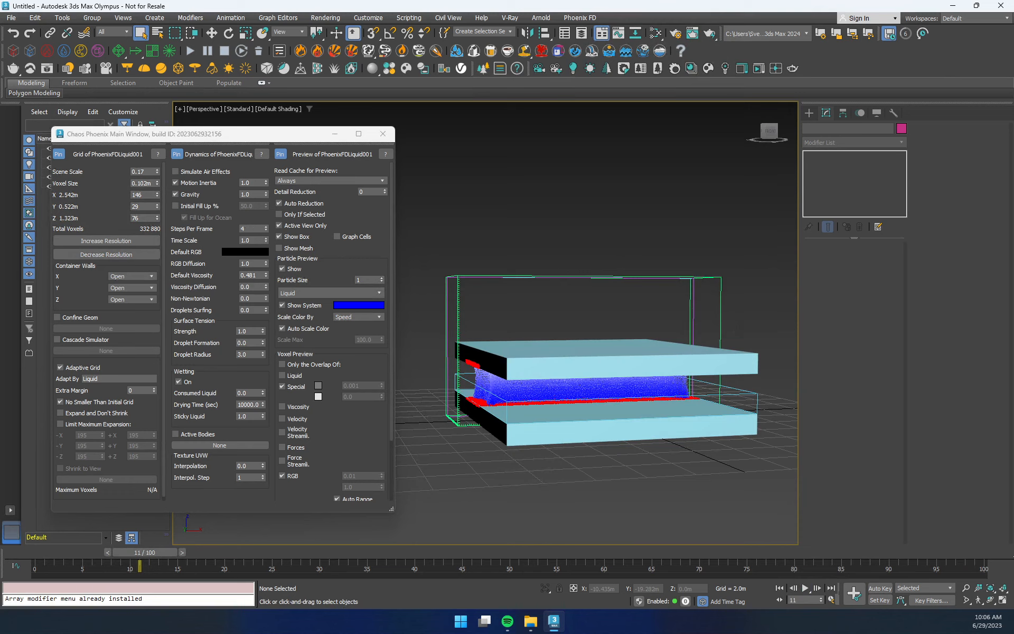
- Set Steps Per Frame to 8 and raise the grid resolution to a 0.082 m voxel size
click(251, 228)
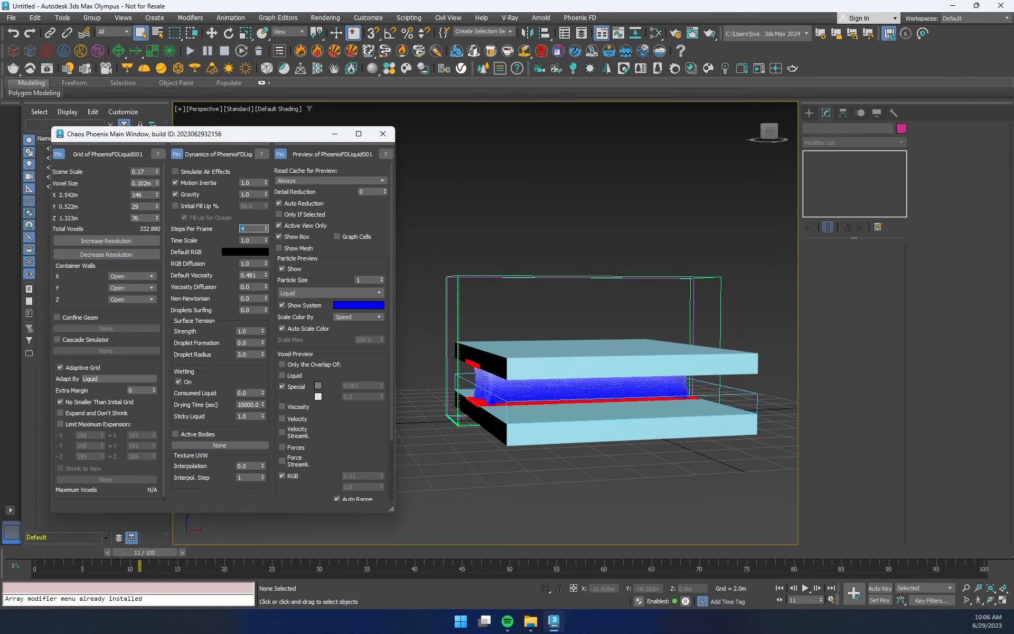
text(8)
click(190, 50)
click(113, 240)
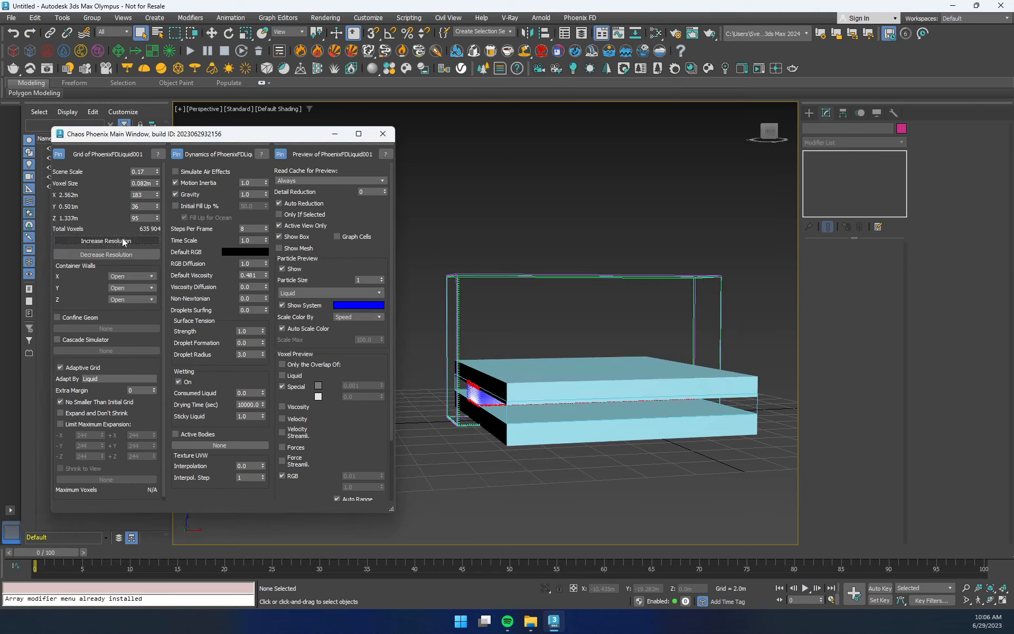
click(225, 52)
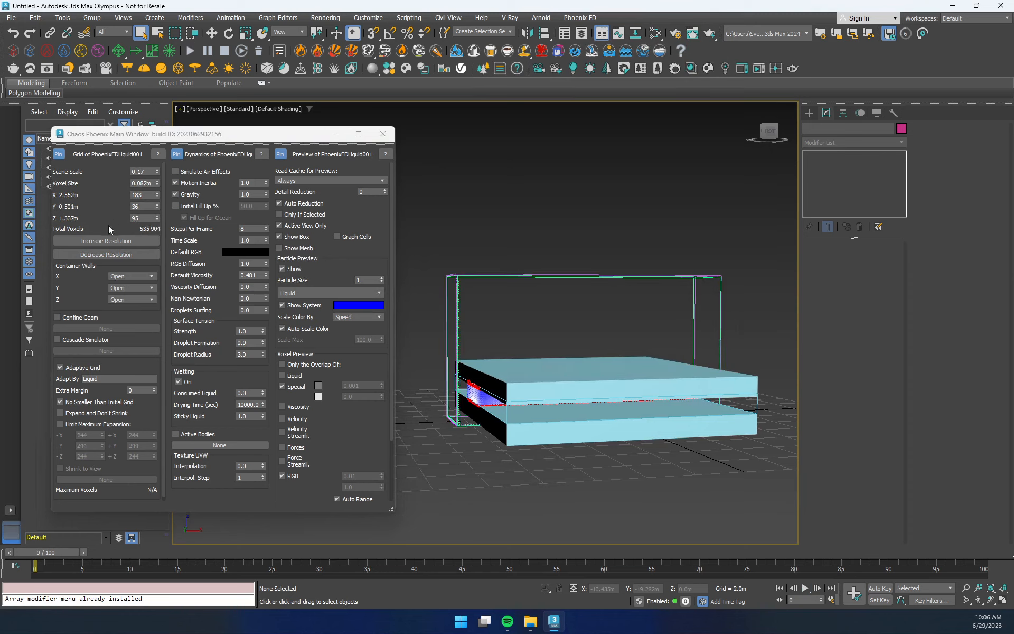
click(107, 241)
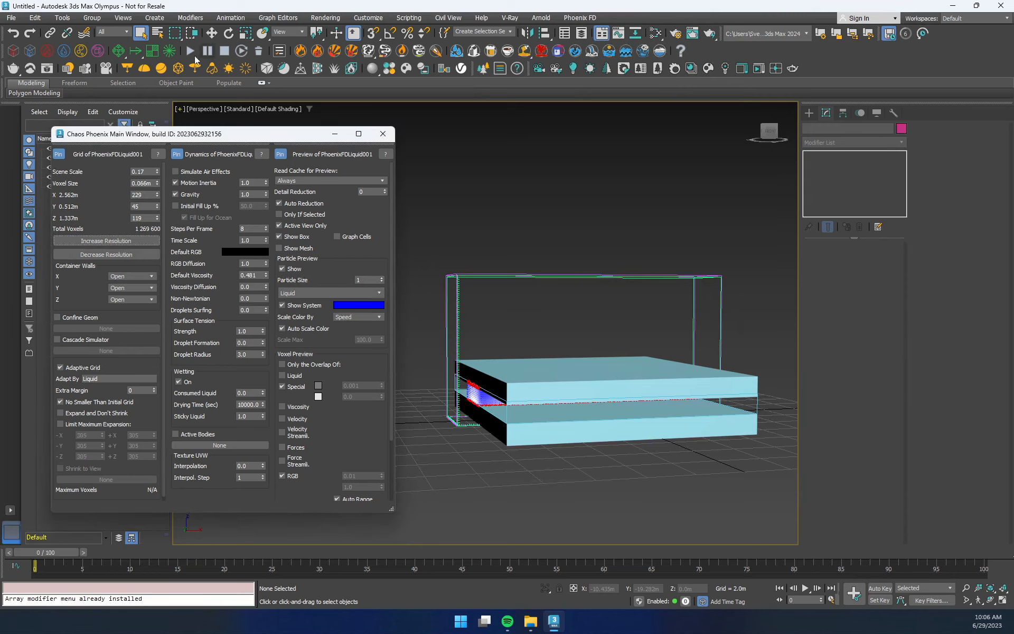
click(130, 253)
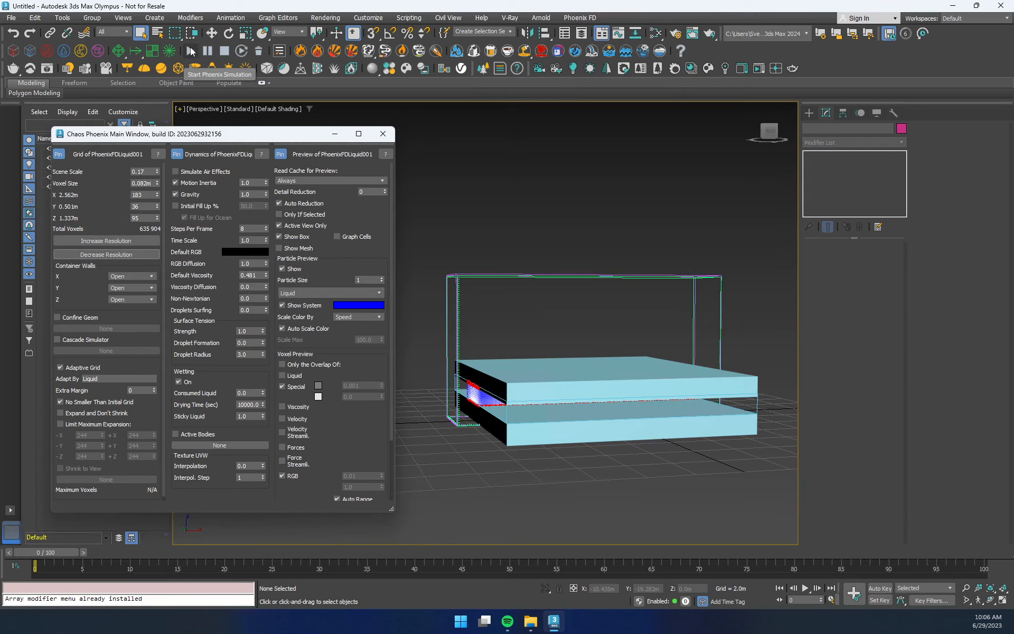
- Lower the grid resolution to a 0.102 m voxel size and rerun the simulation to about frame 56
click(191, 51)
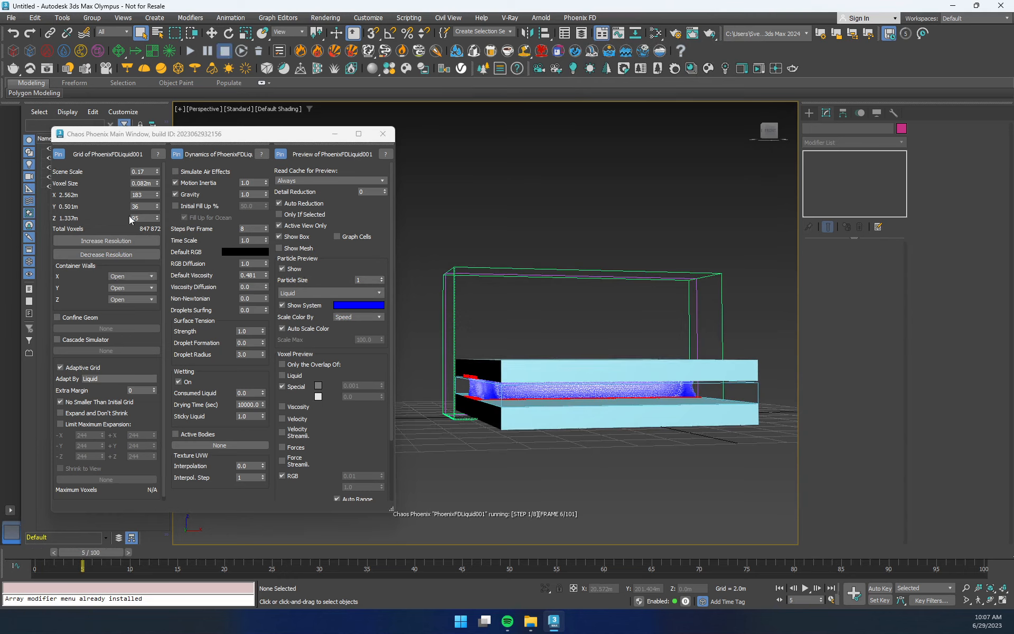
click(127, 255)
click(190, 51)
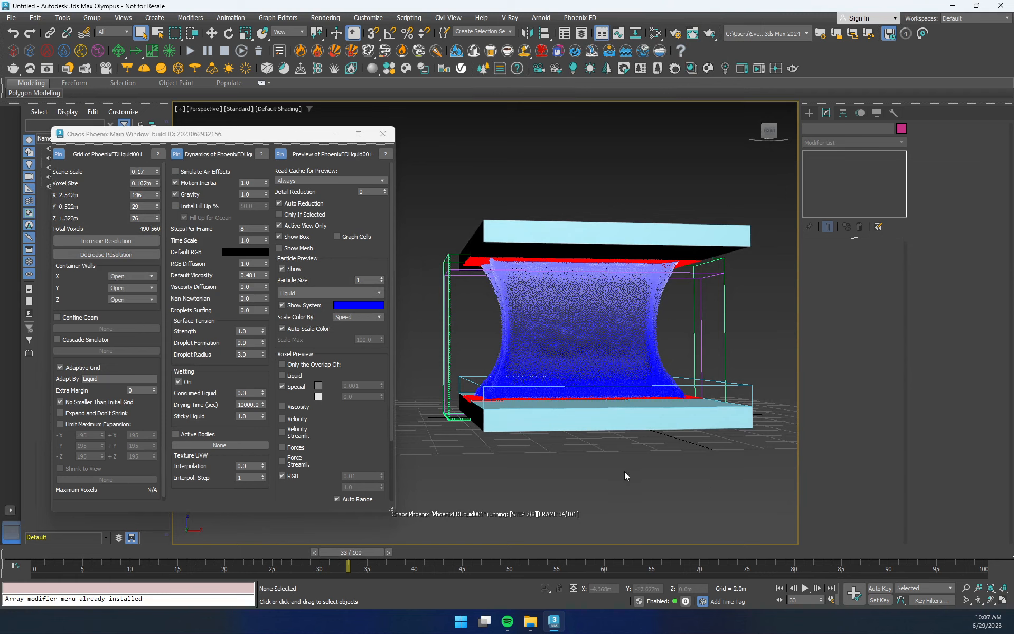
alt+middle_drag(613, 474, 639, 470)
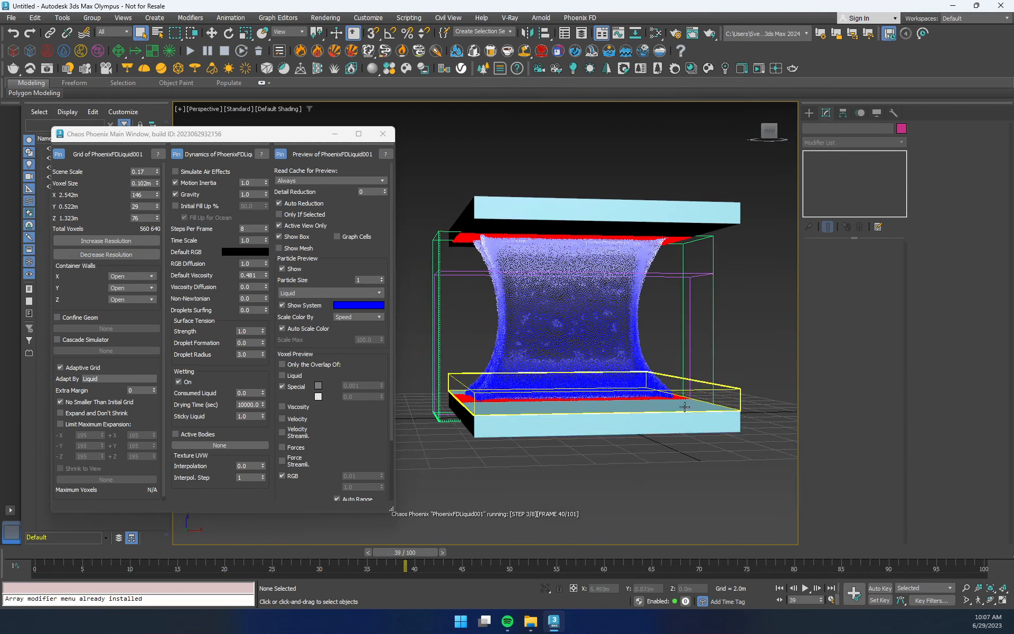
alt+middle_drag(640, 477, 719, 496)
alt+middle_drag(671, 469, 565, 432)
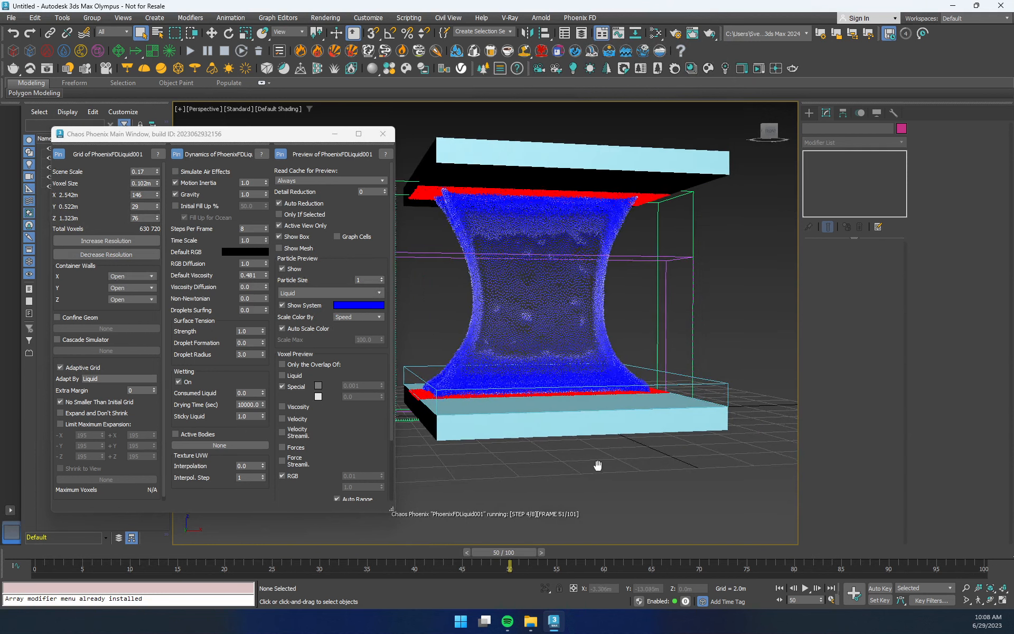
middle_drag(596, 403, 615, 401)
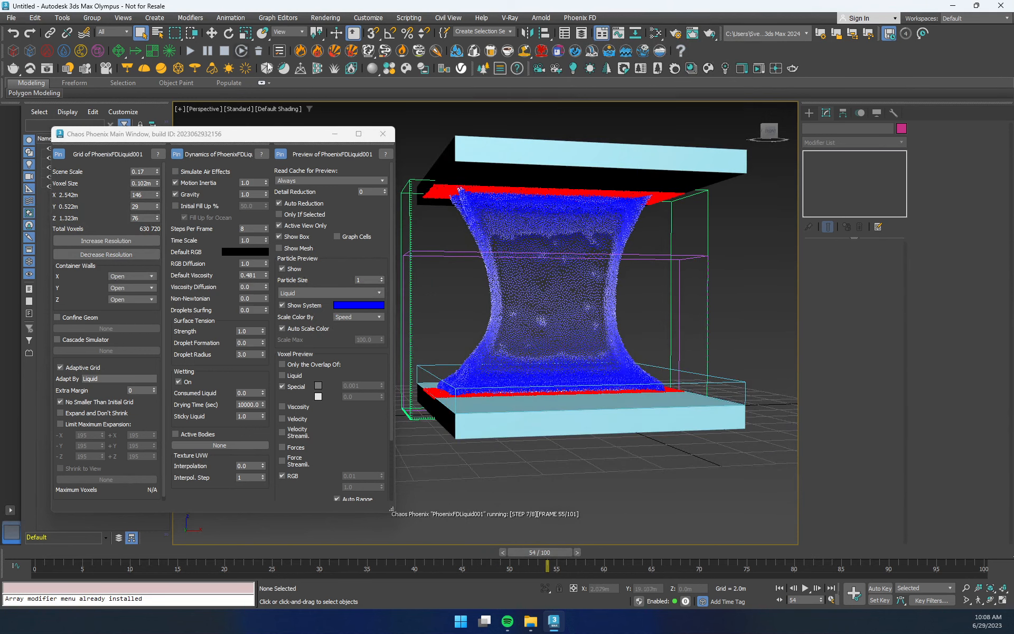
click(225, 52)
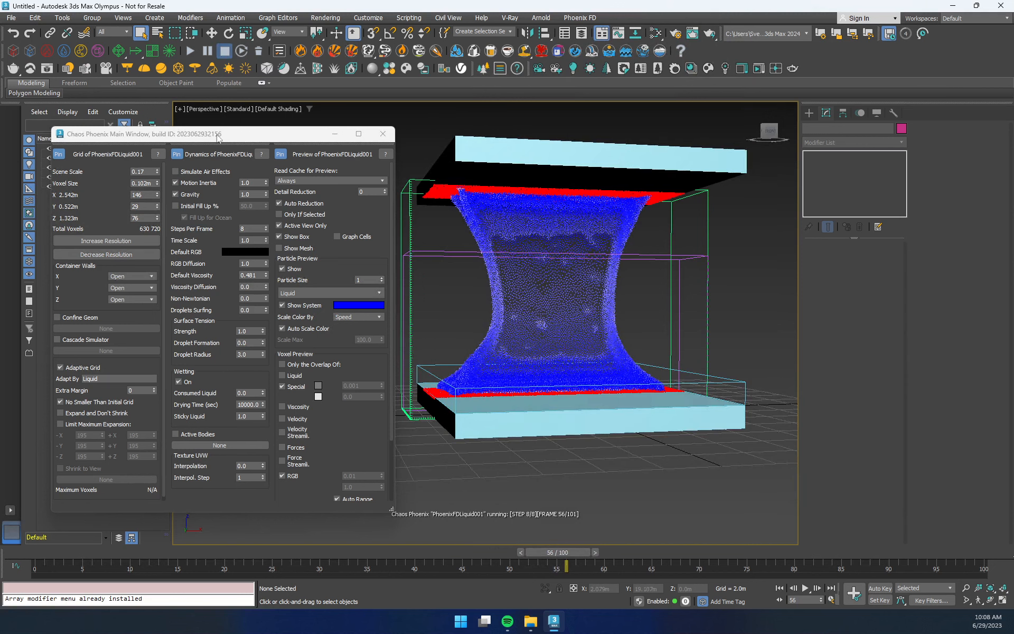
- Select the liquid source LiquidSrc001 and enable its Viscosity channel
drag(258, 138, 390, 144)
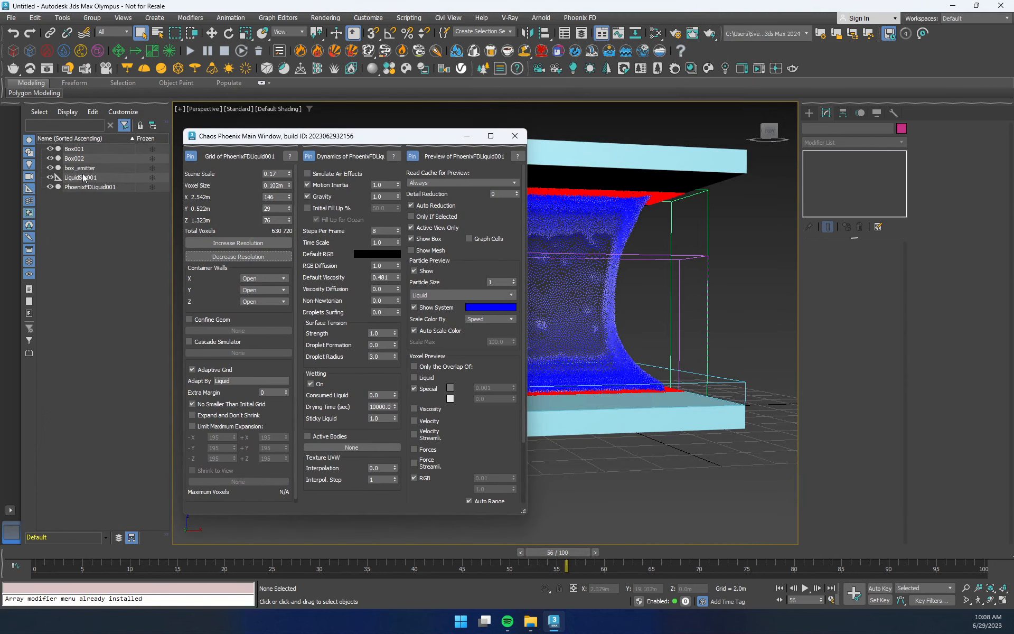
click(85, 180)
drag(313, 138, 209, 120)
scroll(806, 399, down, 1)
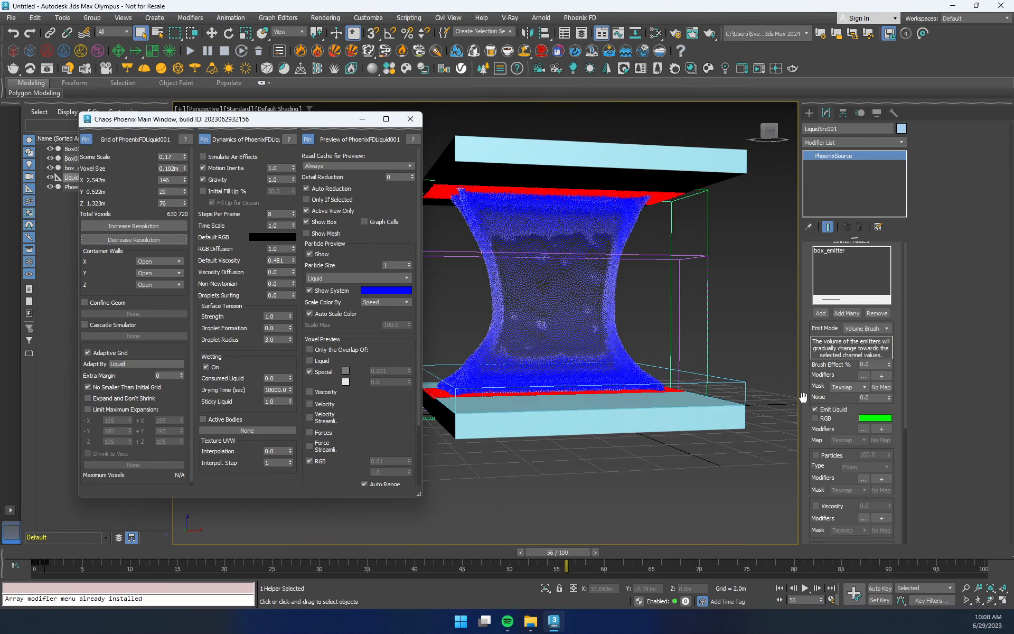
scroll(805, 396, down, 1)
drag(267, 124, 241, 116)
scroll(897, 414, up, 2)
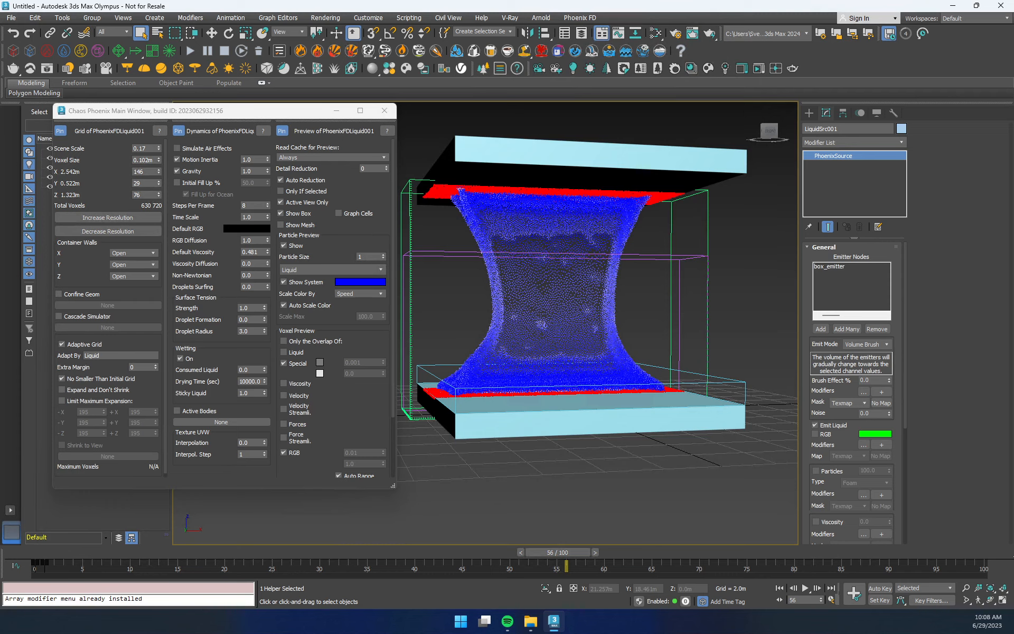
scroll(866, 374, down, 2)
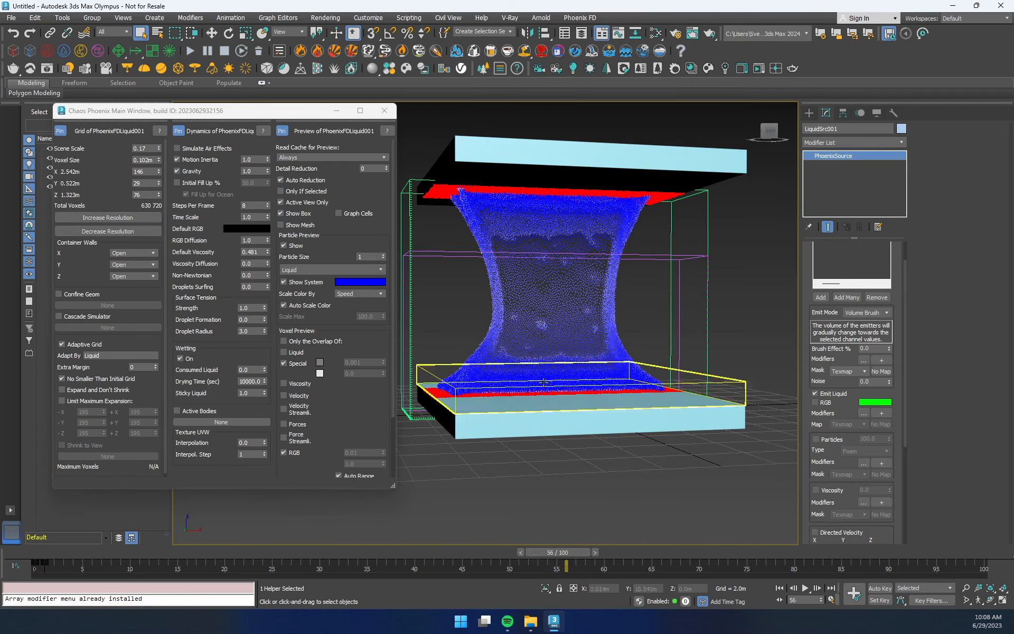
scroll(894, 391, down, 2)
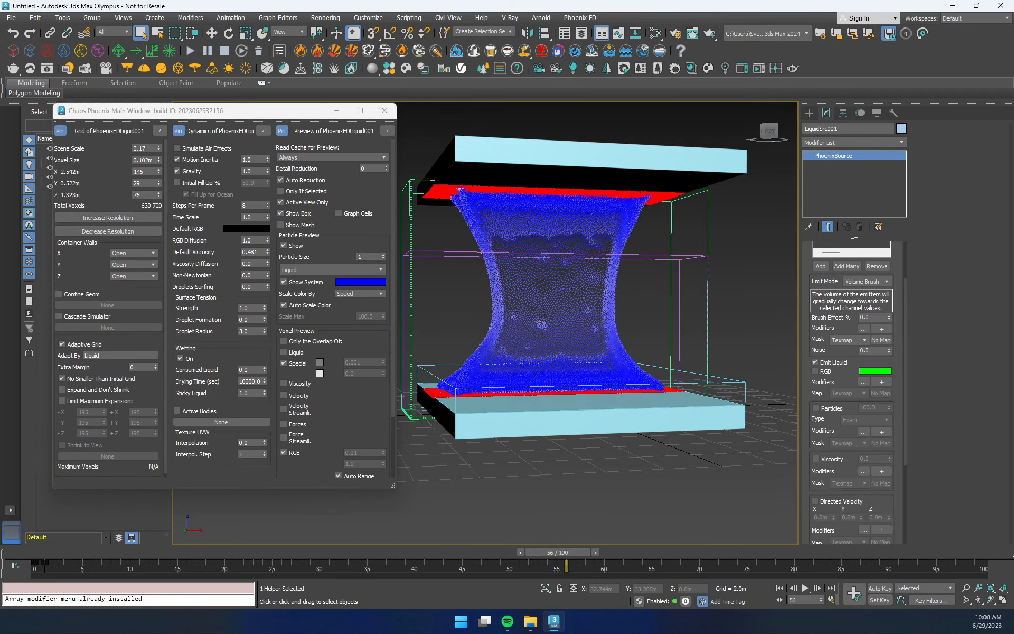
scroll(894, 391, down, 5)
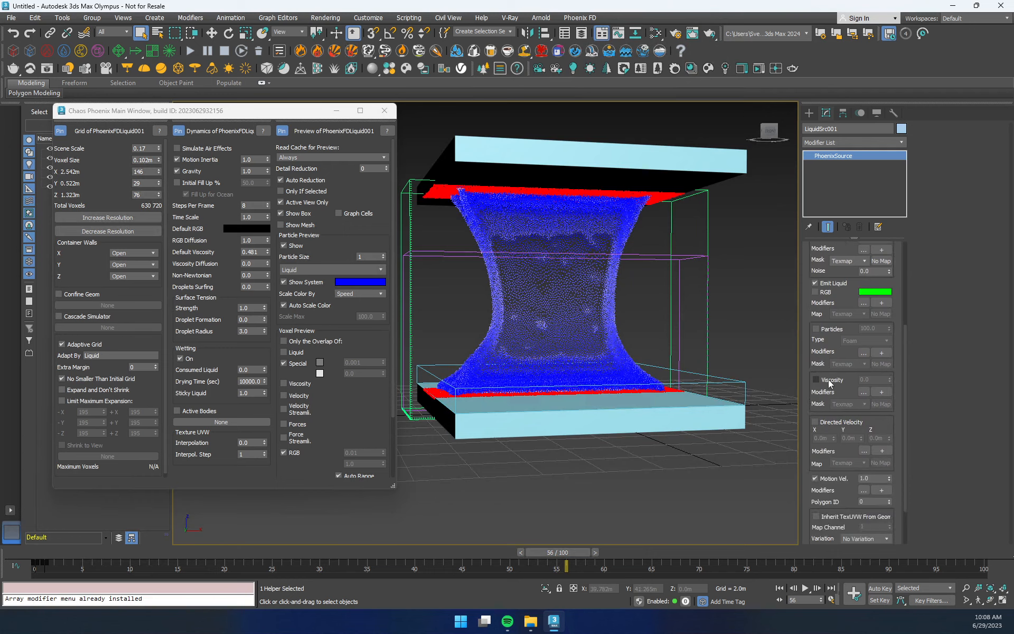
click(830, 379)
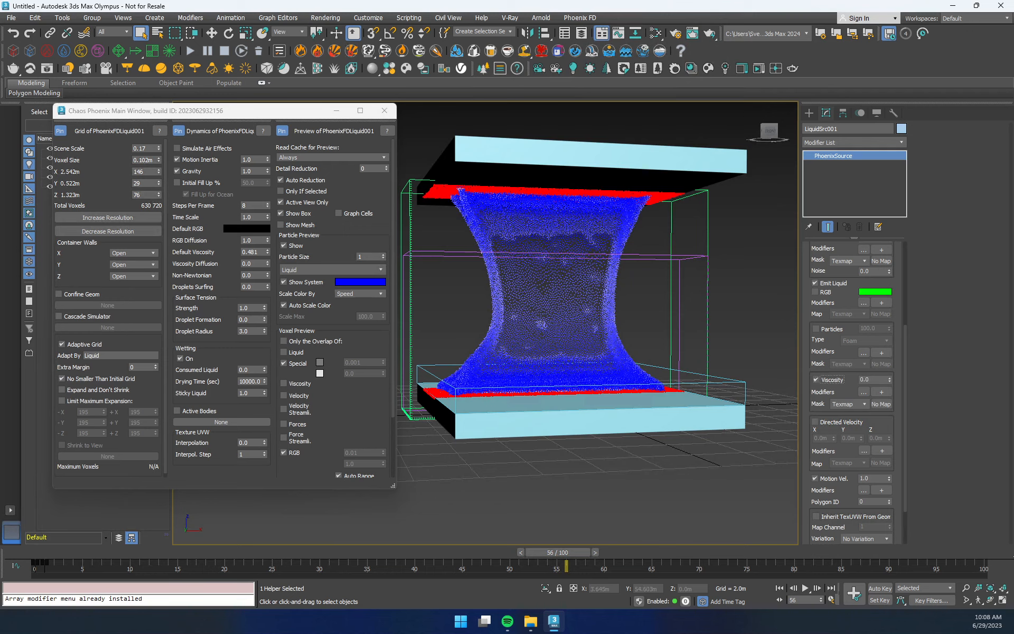
- Set the simulator's Default Viscosity to 0 and the liquid source's Viscosity to 0.4
click(253, 252)
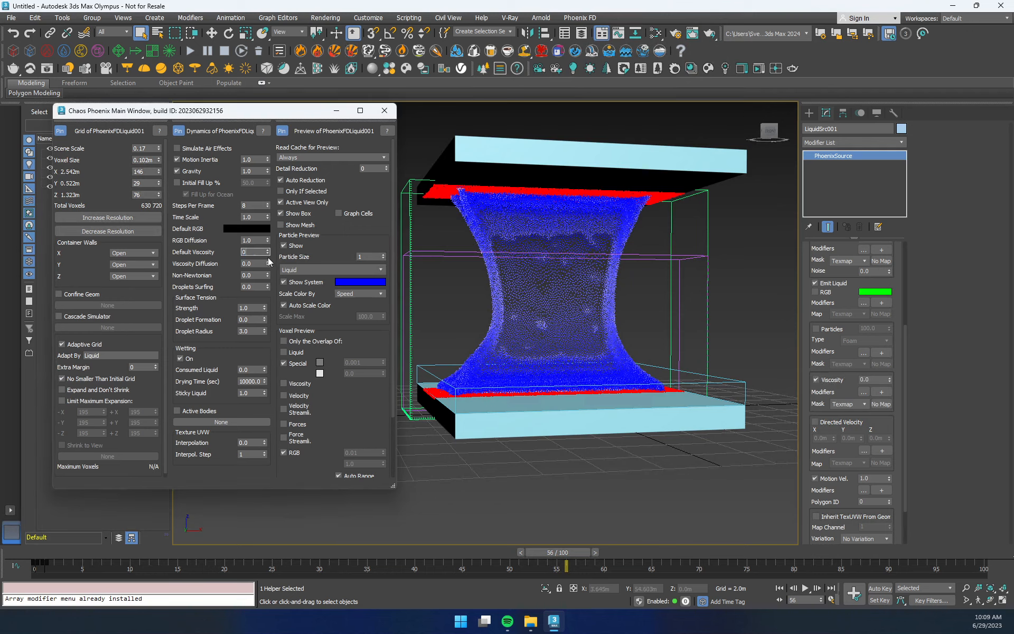
click(845, 377)
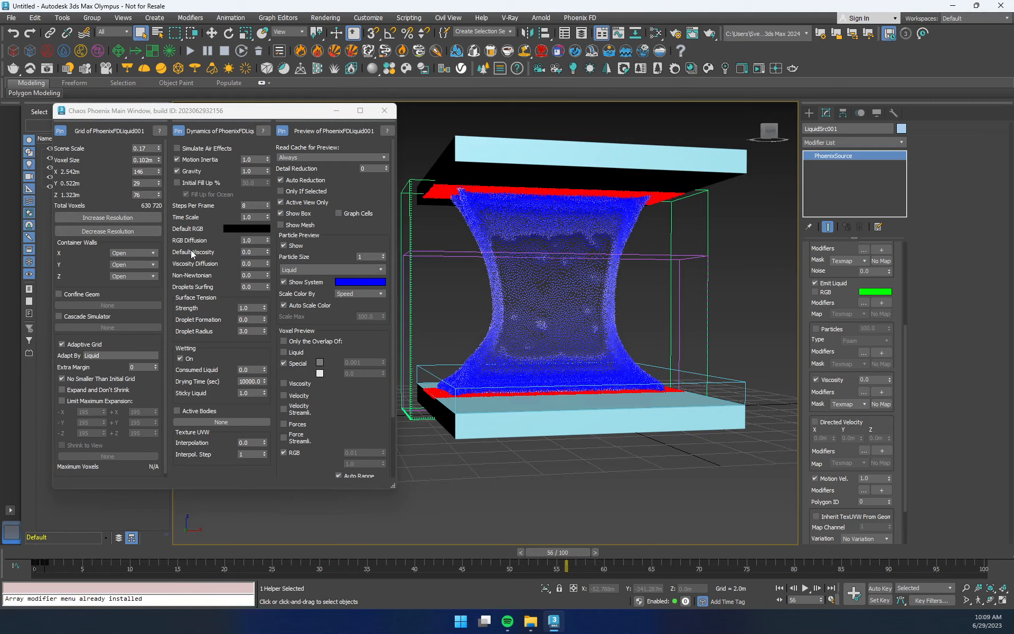
click(251, 252)
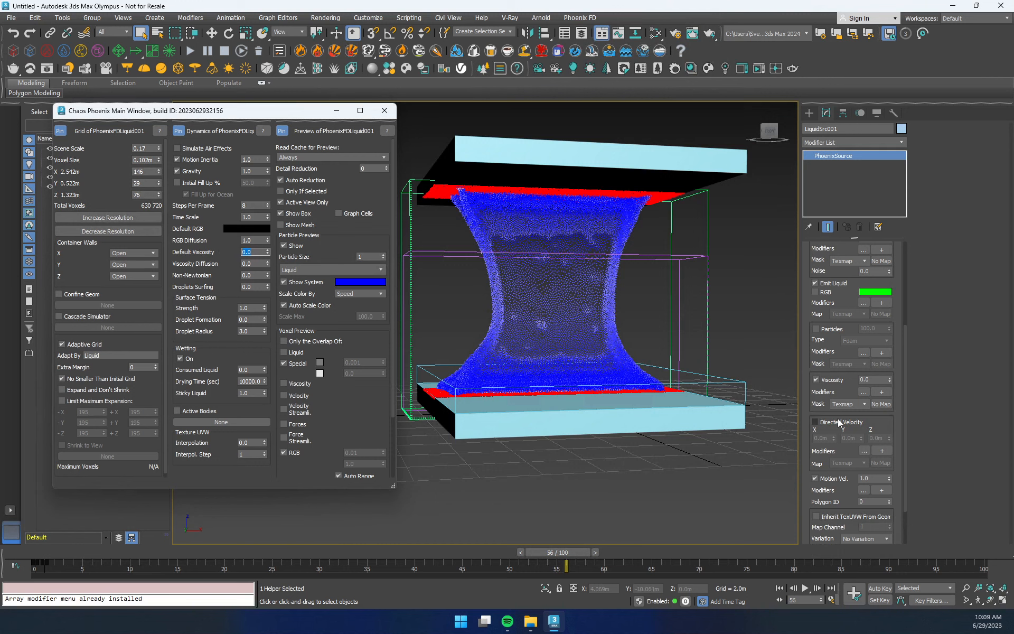
click(874, 380)
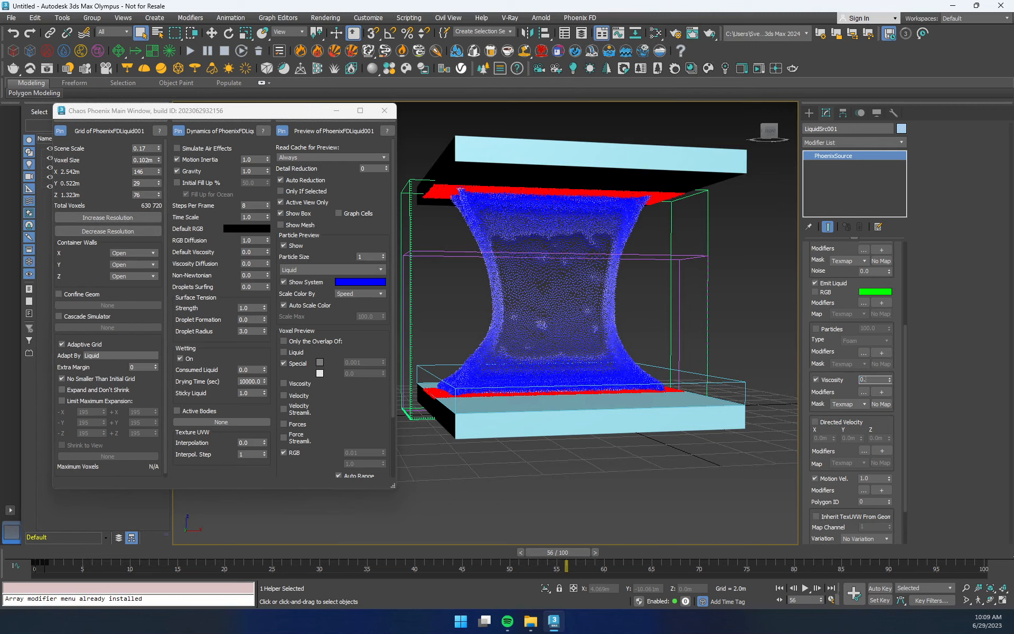
- Run the simulation with the source-driven viscosity to about frame 21
click(190, 50)
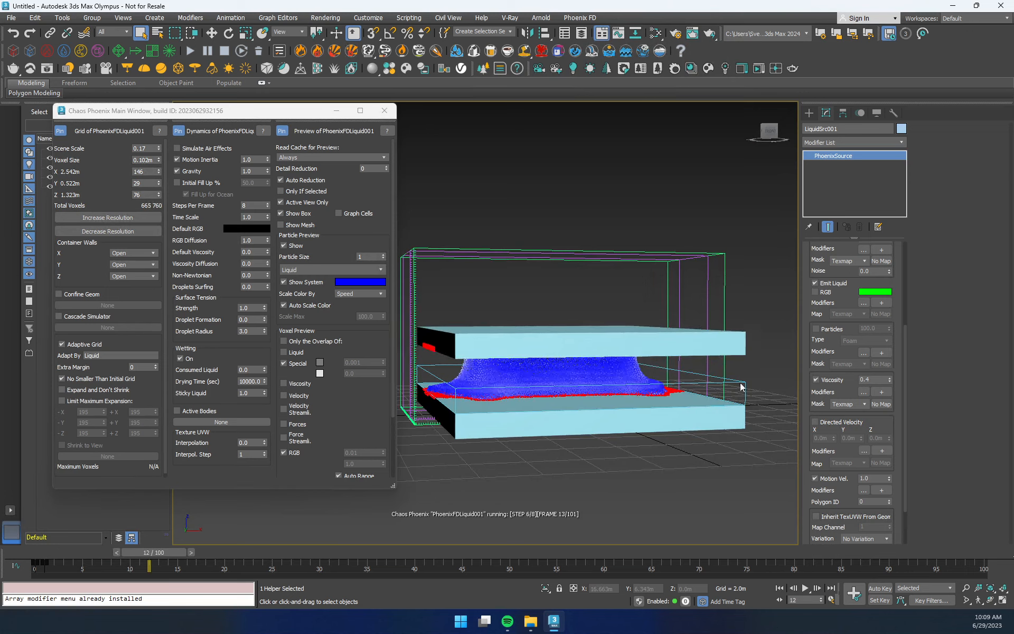
alt+middle_drag(741, 387, 734, 436)
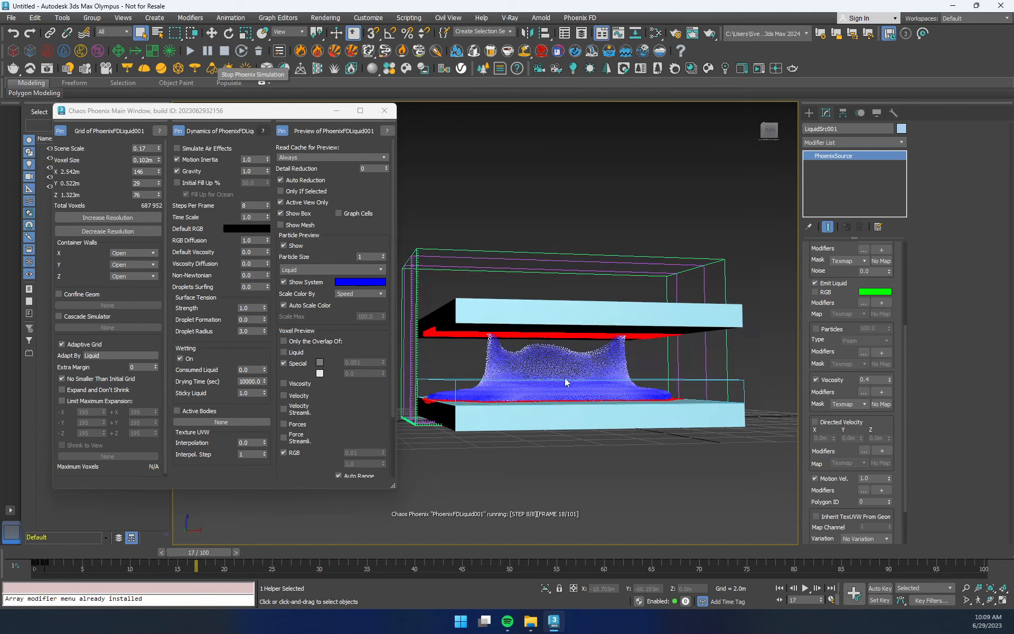
alt+middle_drag(565, 382, 570, 351)
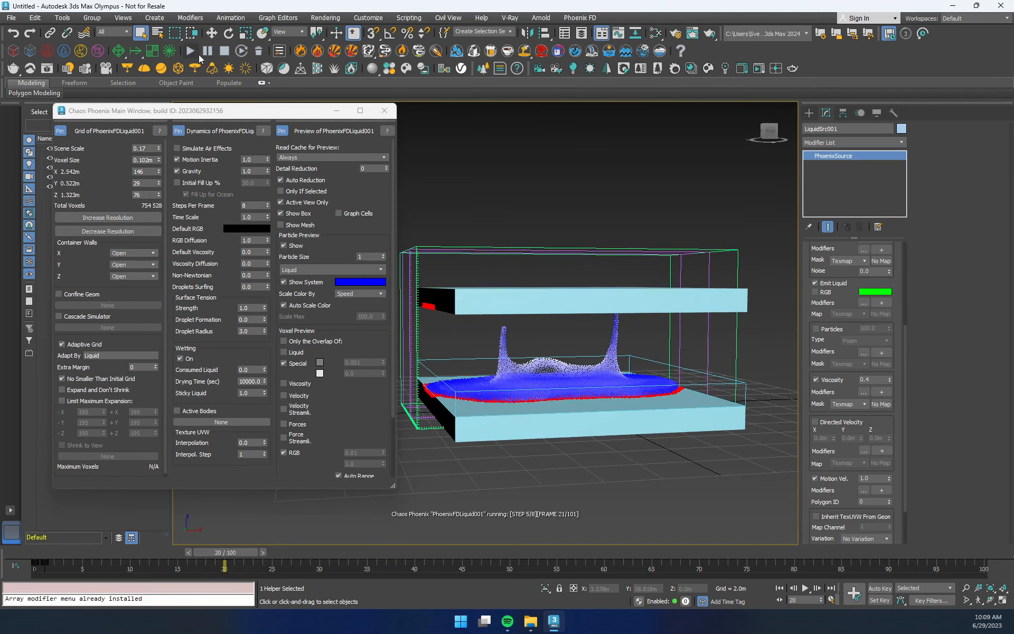
- Raise the source's Viscosity to 0.57 and rerun the simulation to about frame 12
drag(890, 384, 890, 372)
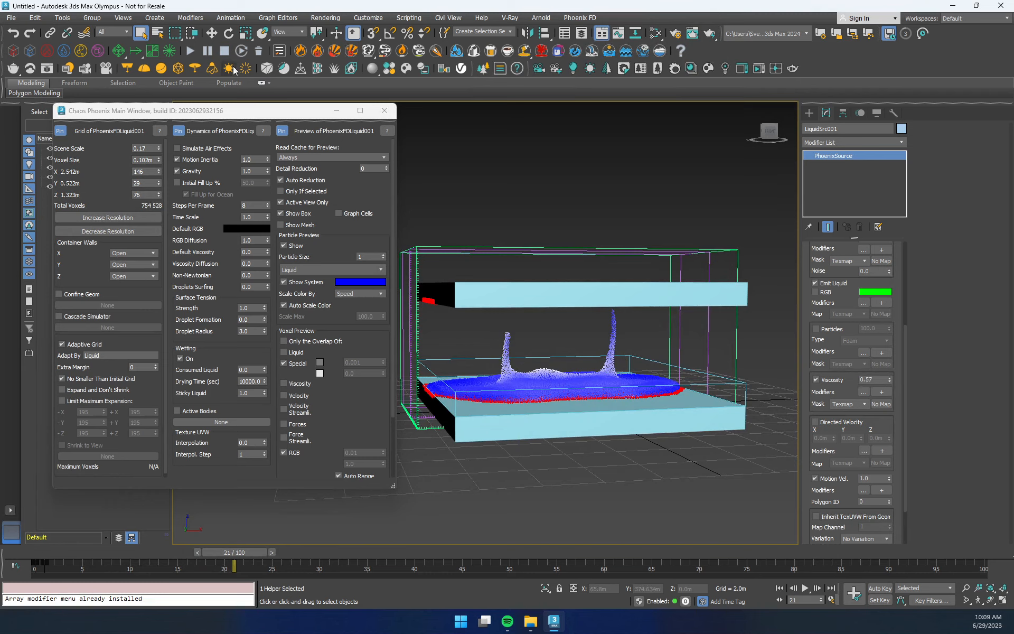
click(191, 51)
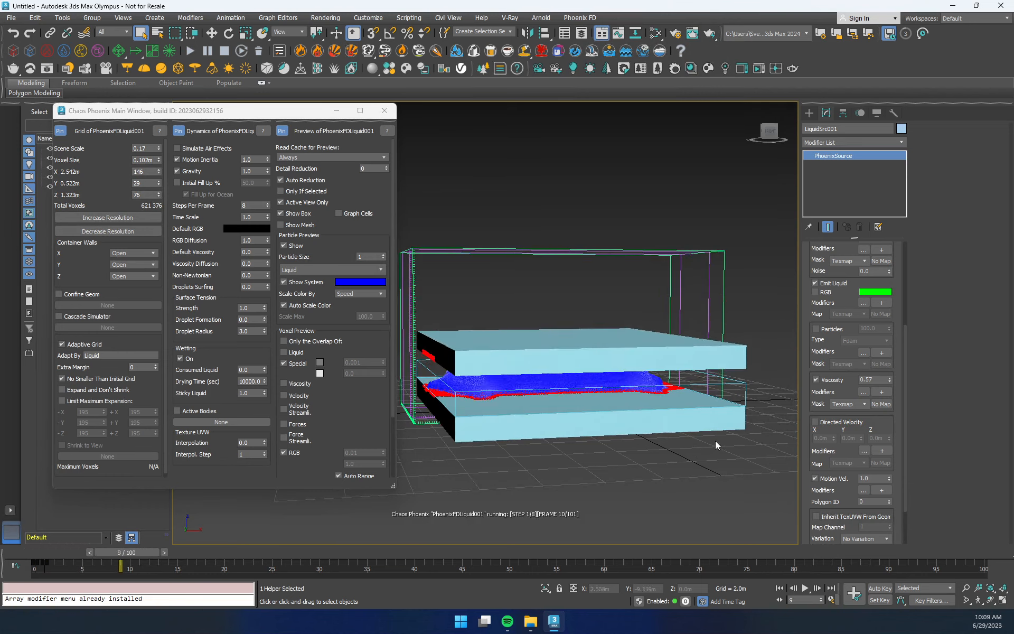
click(224, 51)
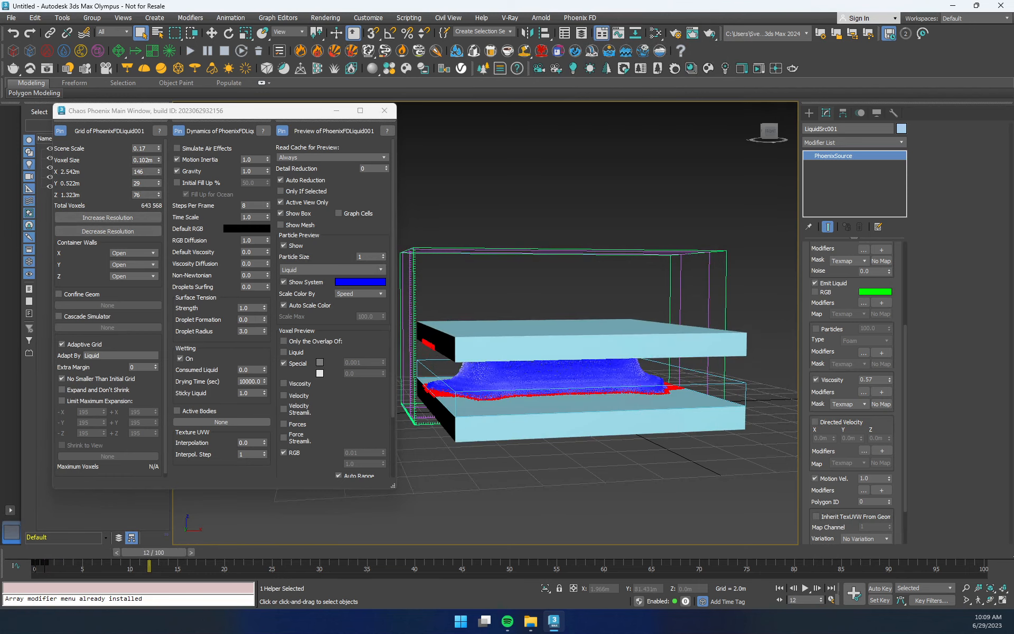
- Assign a general Noise map as the mask of the liquid source's Viscosity
text(noi)
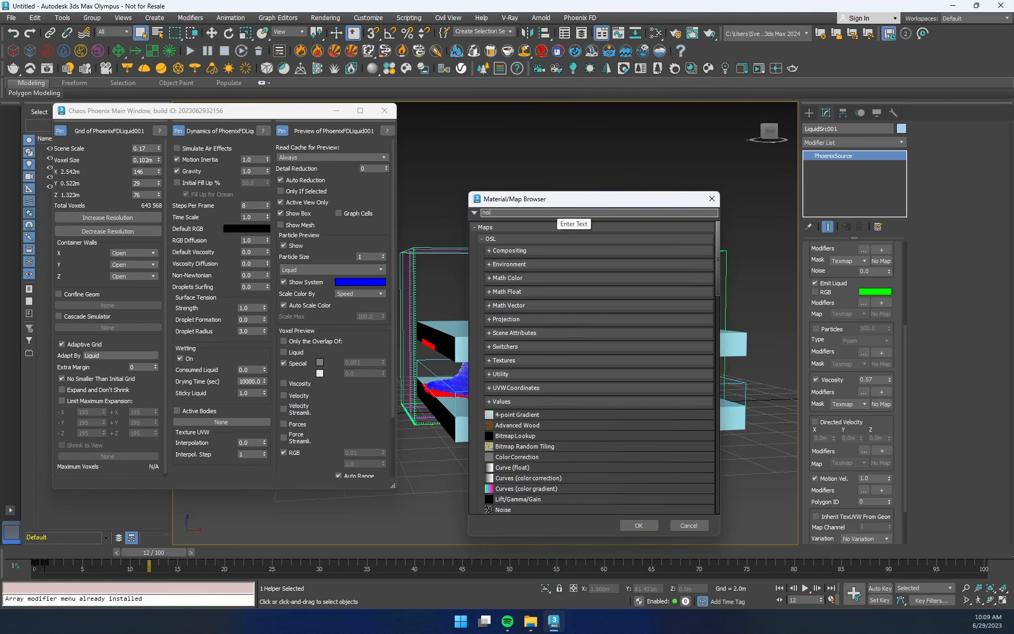
text(se)
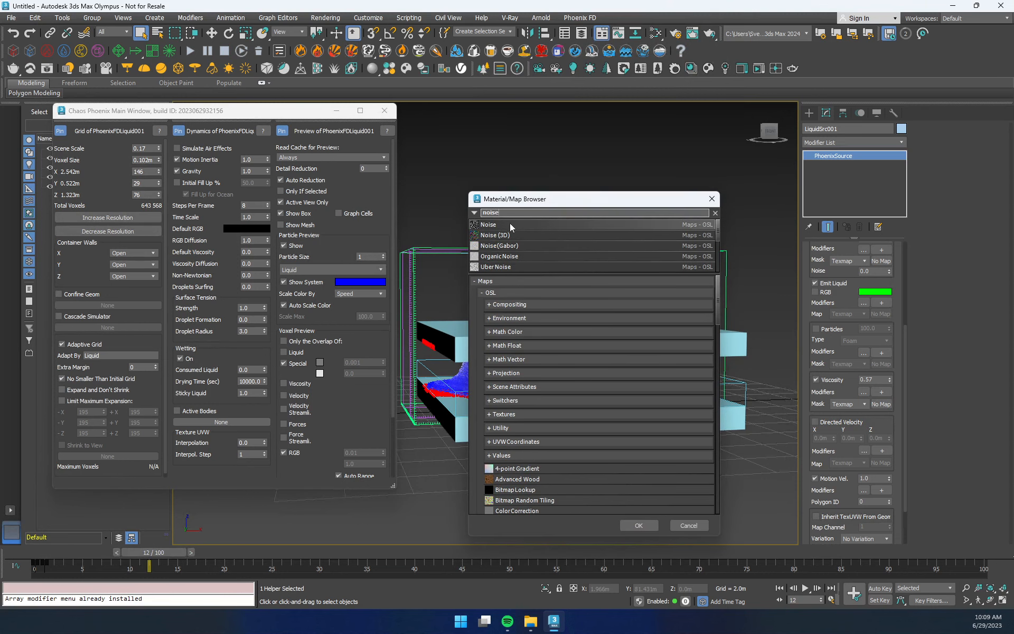
drag(718, 226, 719, 239)
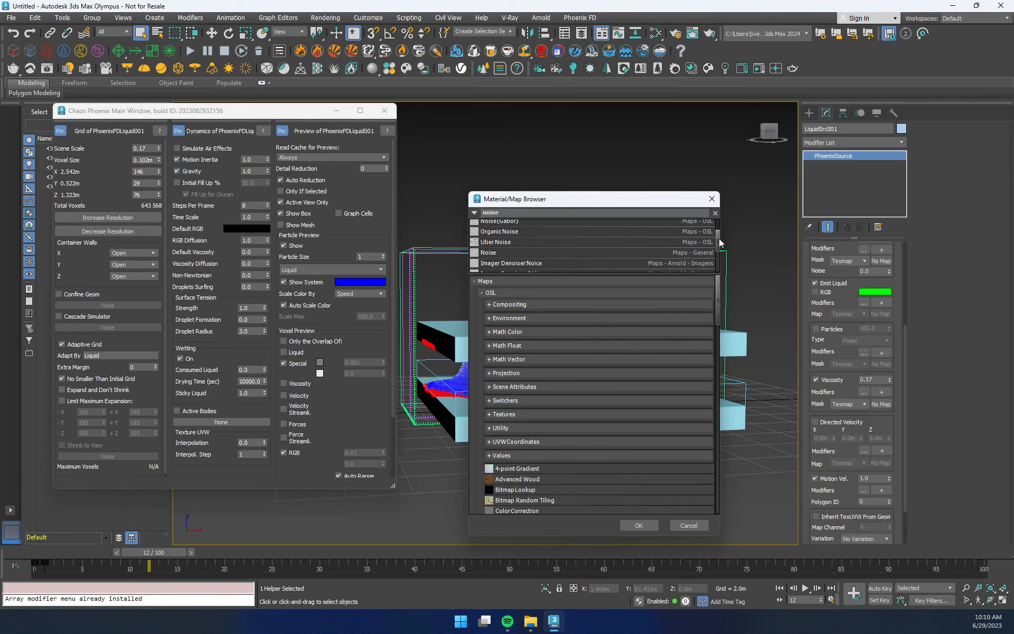
click(525, 245)
click(639, 526)
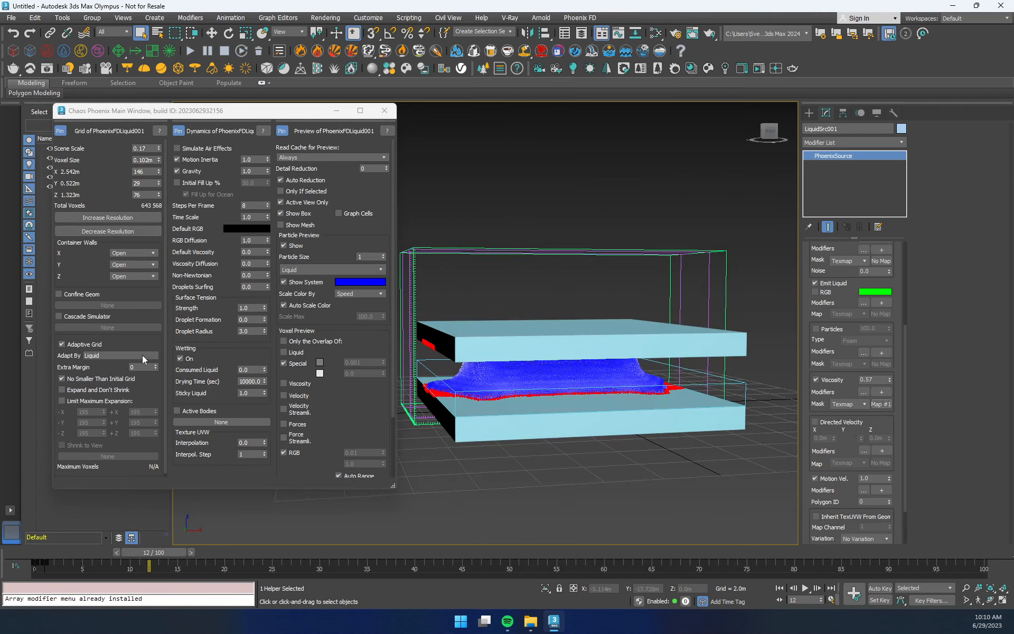
- Open the viscosity mask's Noise map in the Slate Material Editor and add it as a node to View1
right_click(878, 404)
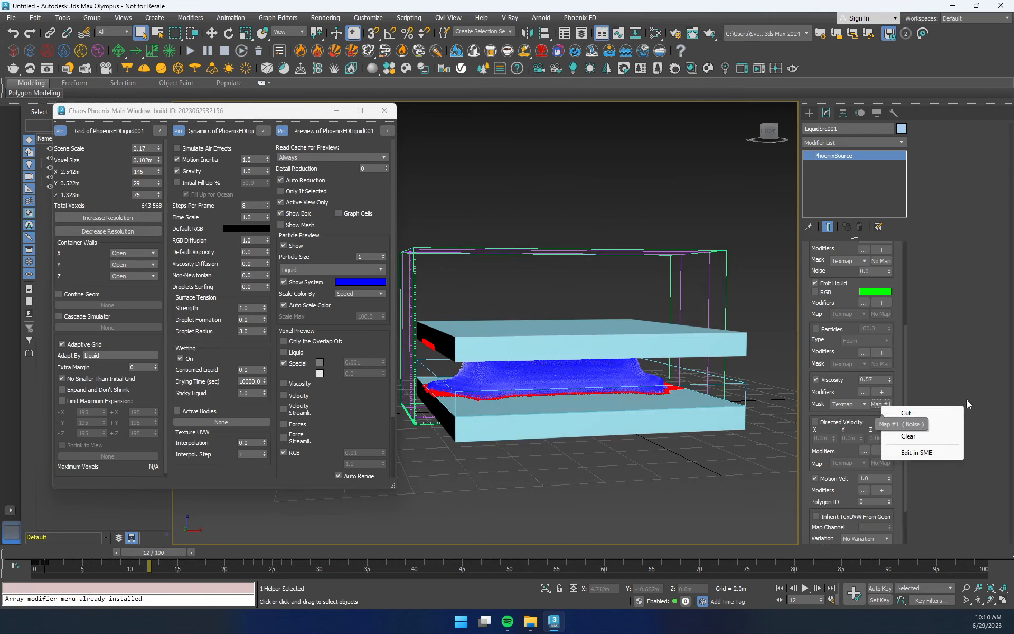
click(945, 453)
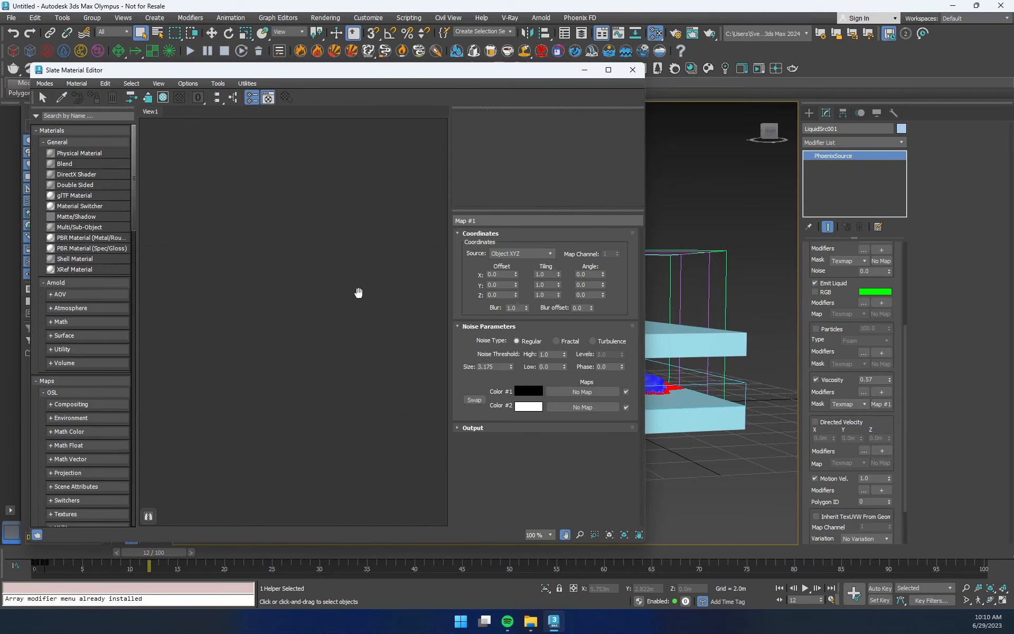
click(149, 516)
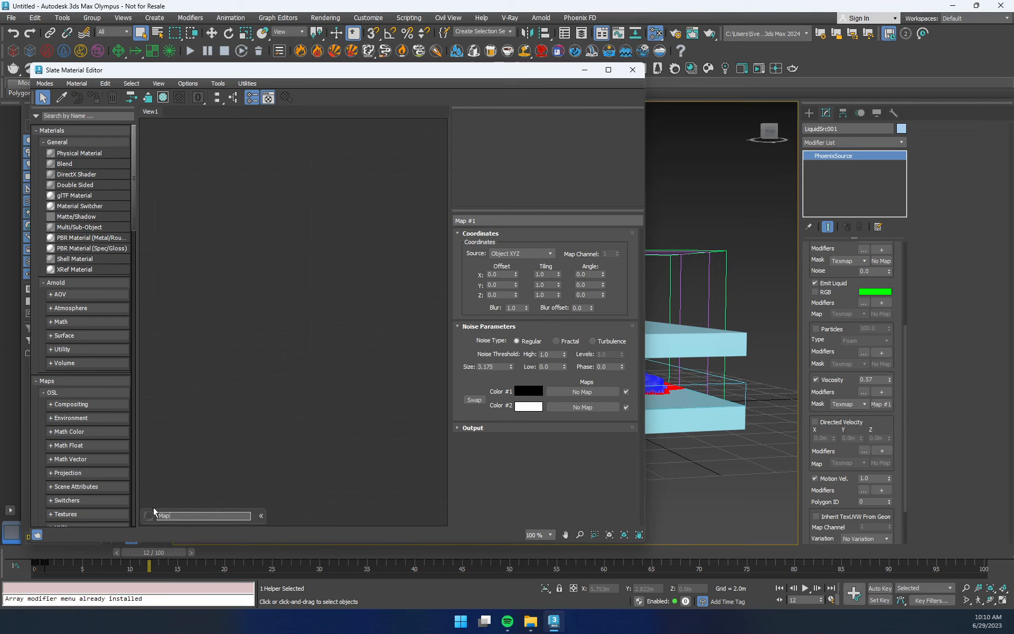
drag(133, 217, 141, 520)
drag(77, 412, 290, 218)
scroll(280, 232, up, 3)
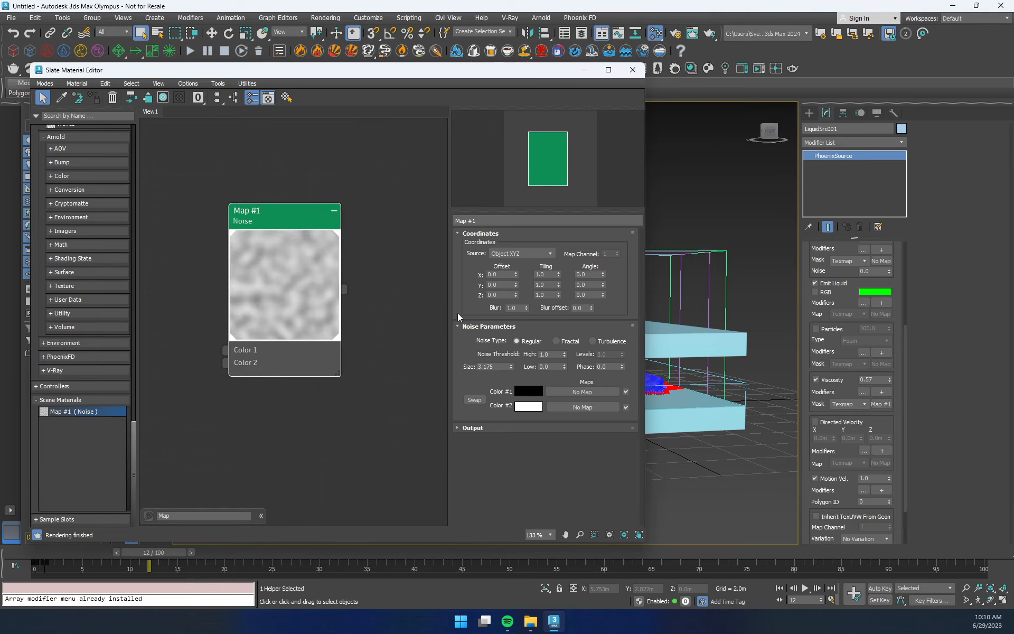
- Set the Noise map's coordinate source to World XYZ and rerun the simulation with the material editor moved clear of the viewport
click(516, 254)
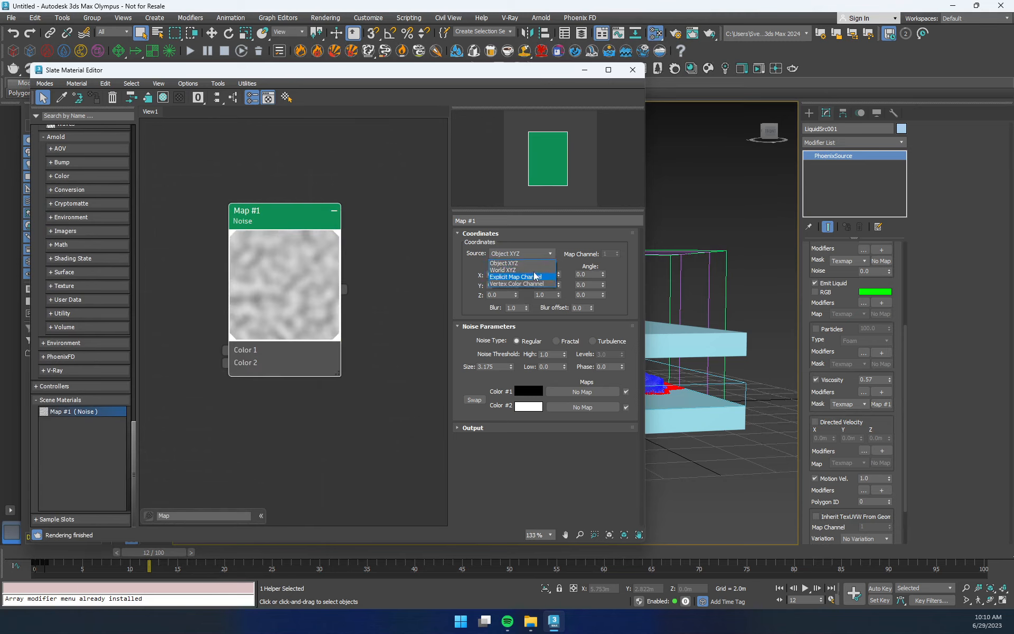
click(528, 271)
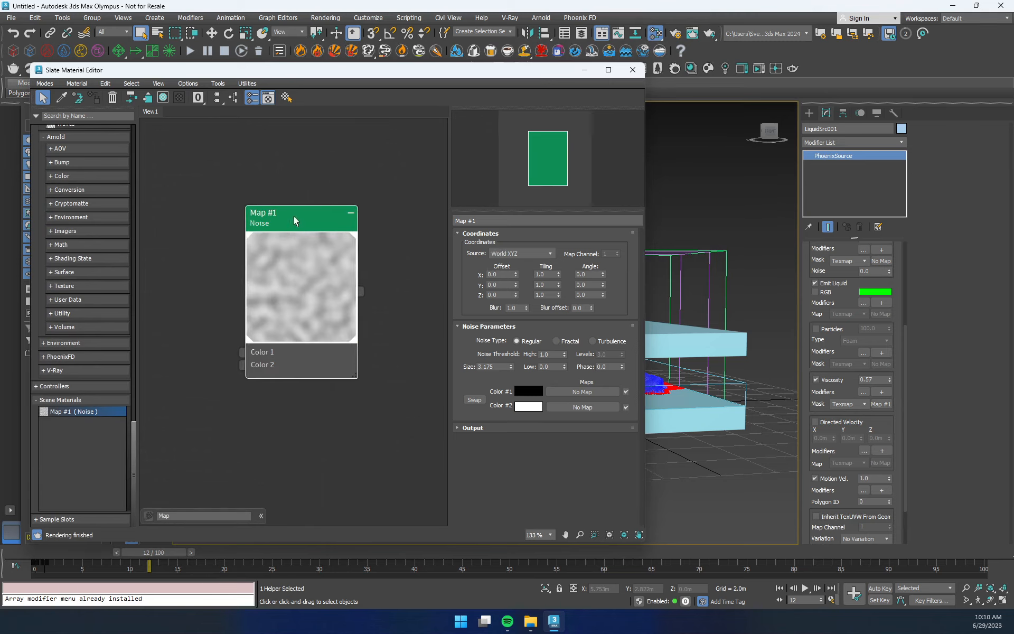
click(191, 52)
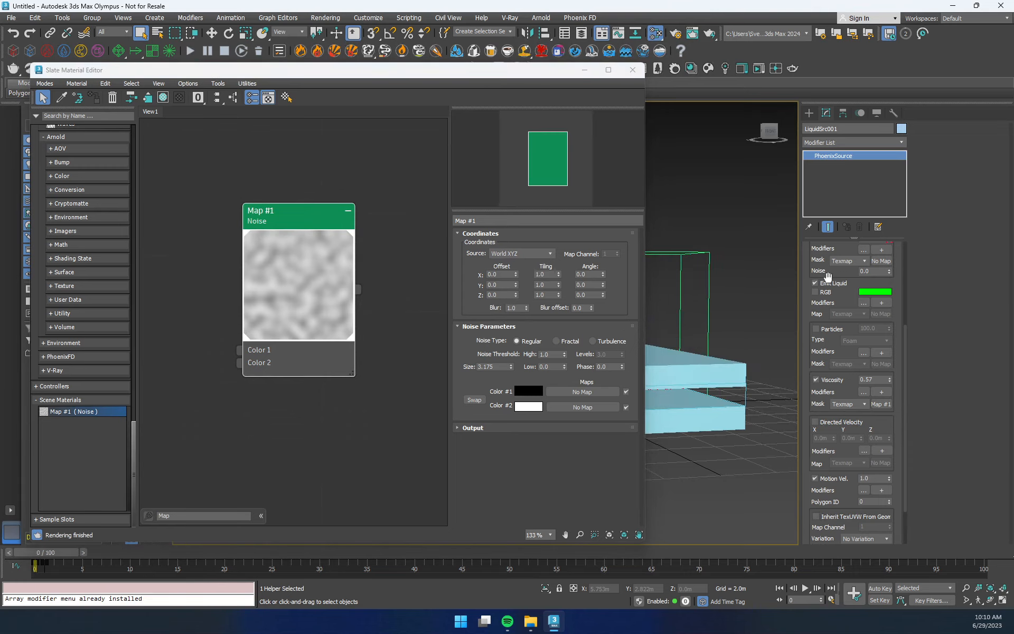
drag(499, 70, 587, 470)
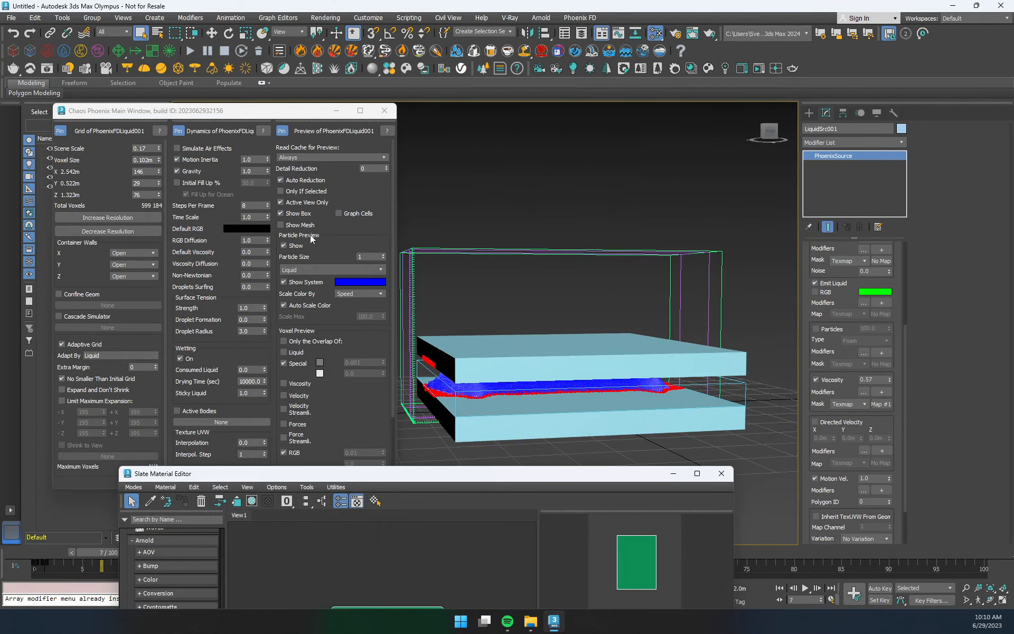
- Set the particle preview's Scale Color By option to Viscosity
click(353, 294)
click(361, 343)
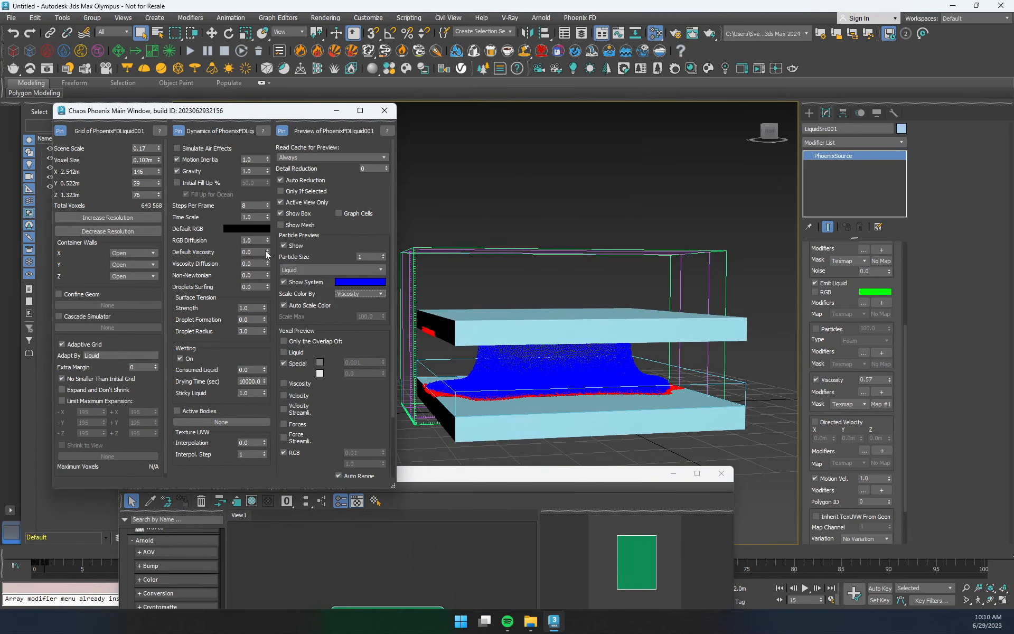
- Try a Default Viscosity of 0.4 in the simulator's dynamics and rerun the simulation
double_click(249, 252)
text(1)
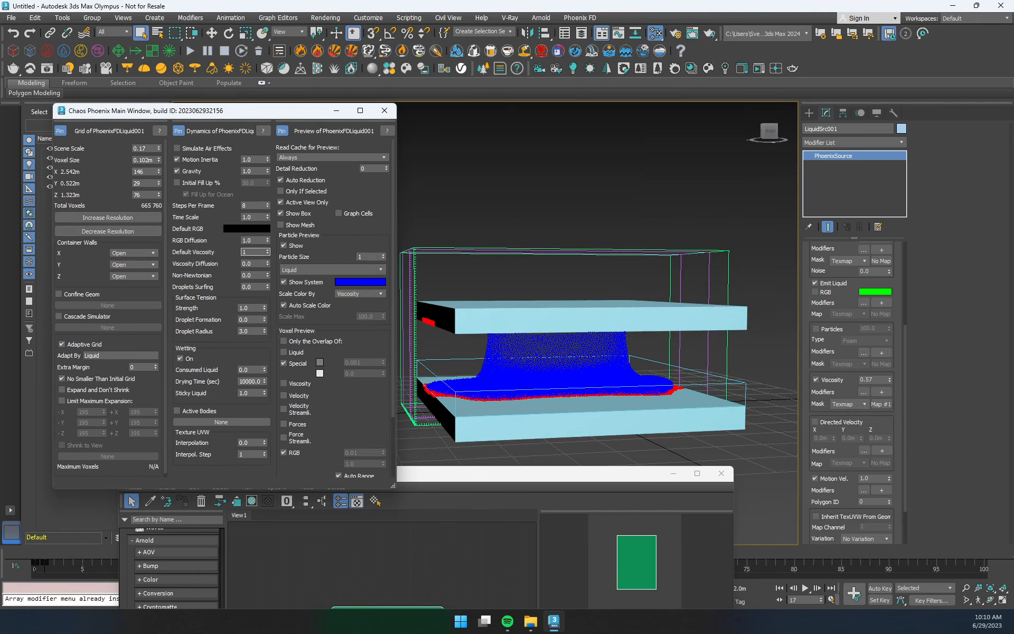
text(.4)
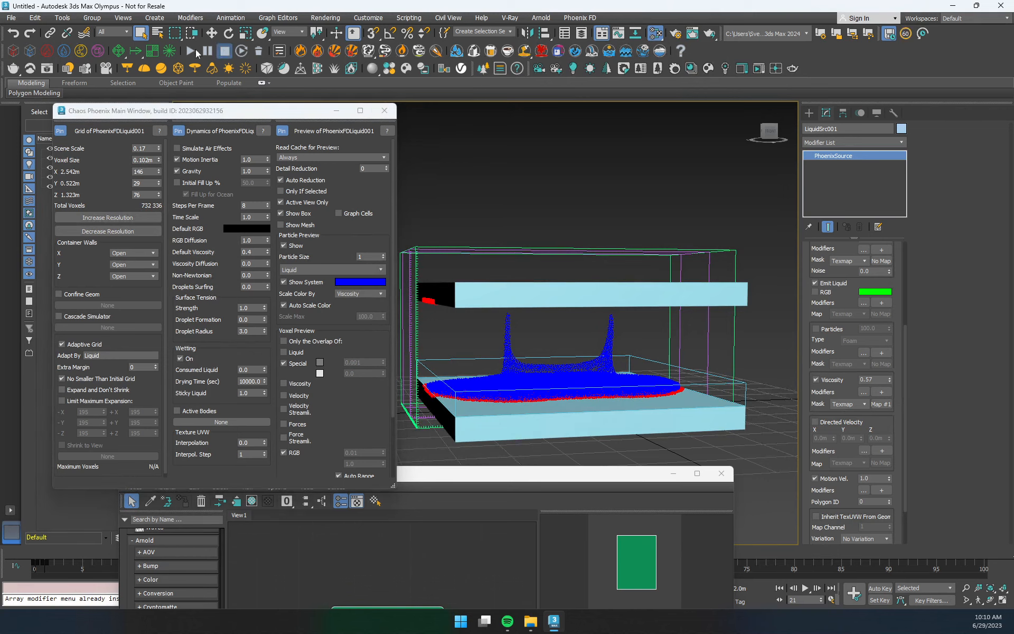
click(187, 52)
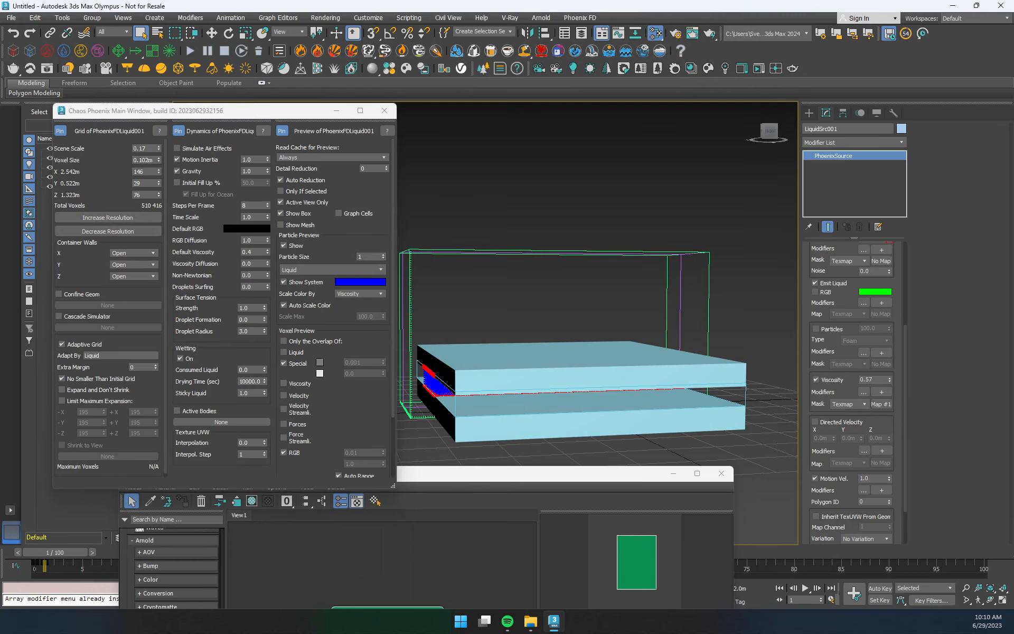
- Enable the Particle Viscosity output channel for the liquid simulator and reset its Default Viscosity to 0.0
click(416, 252)
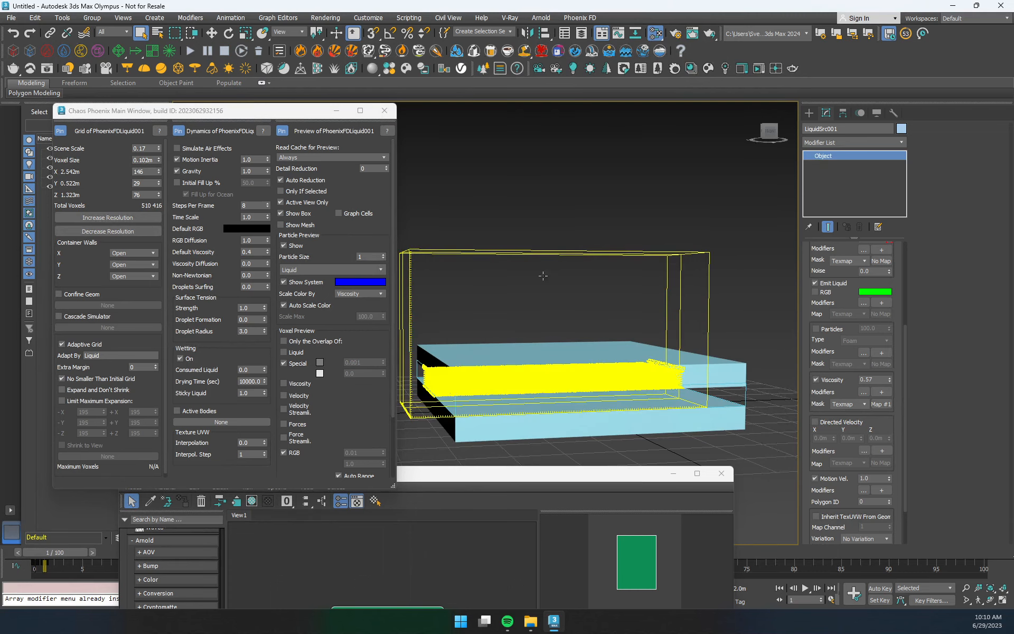
click(832, 340)
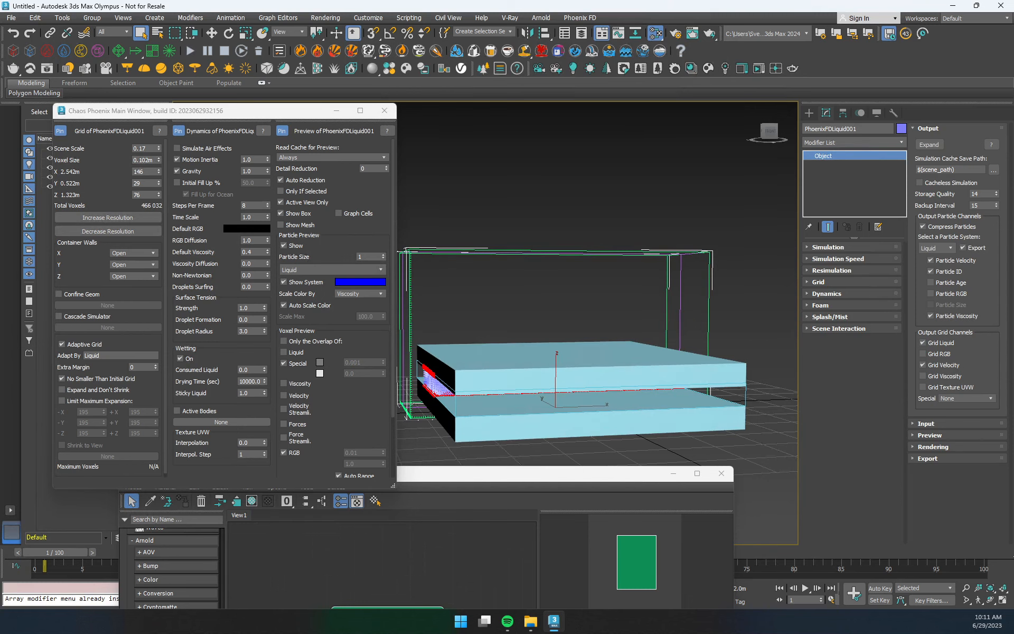
drag(256, 252, 165, 245)
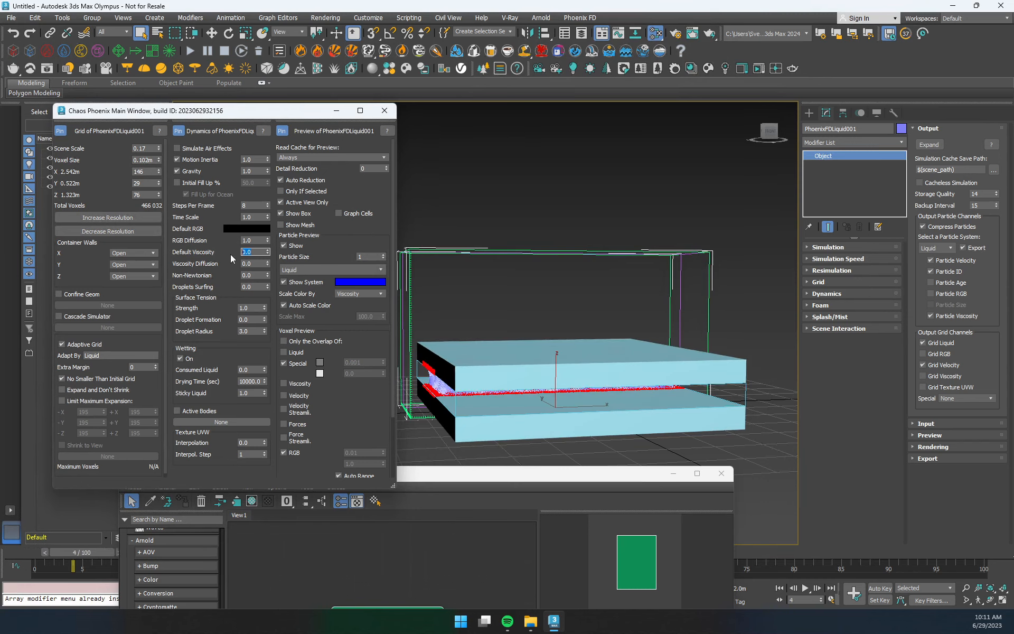
key(Return)
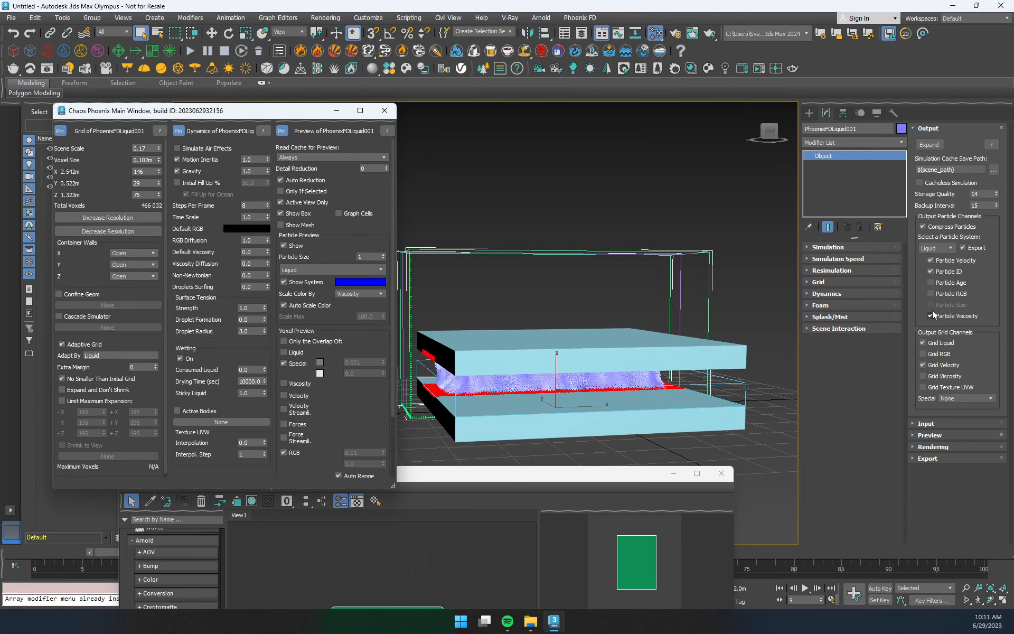
click(953, 127)
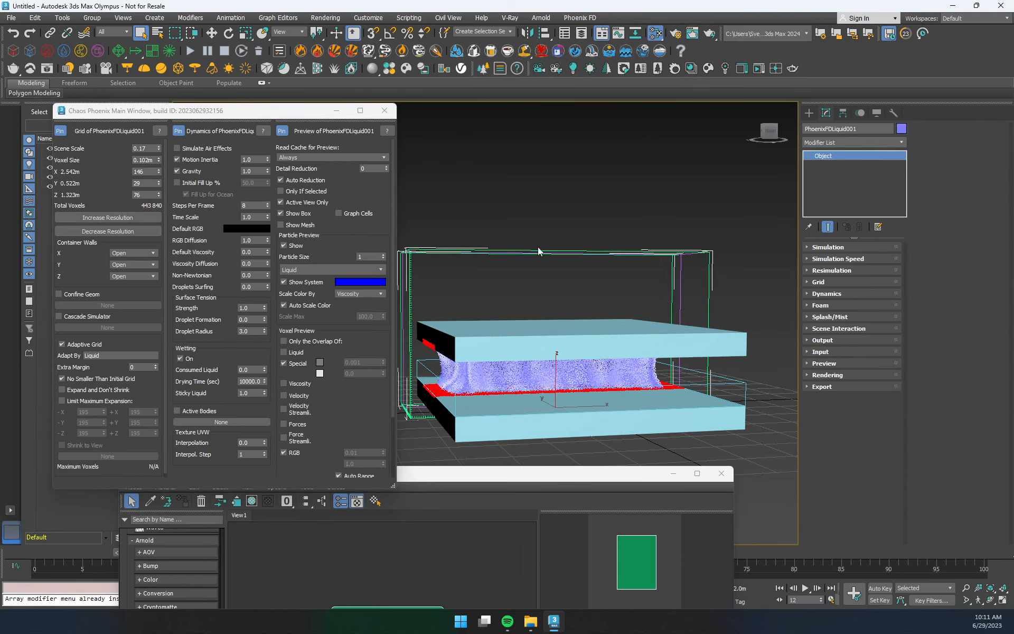
click(591, 198)
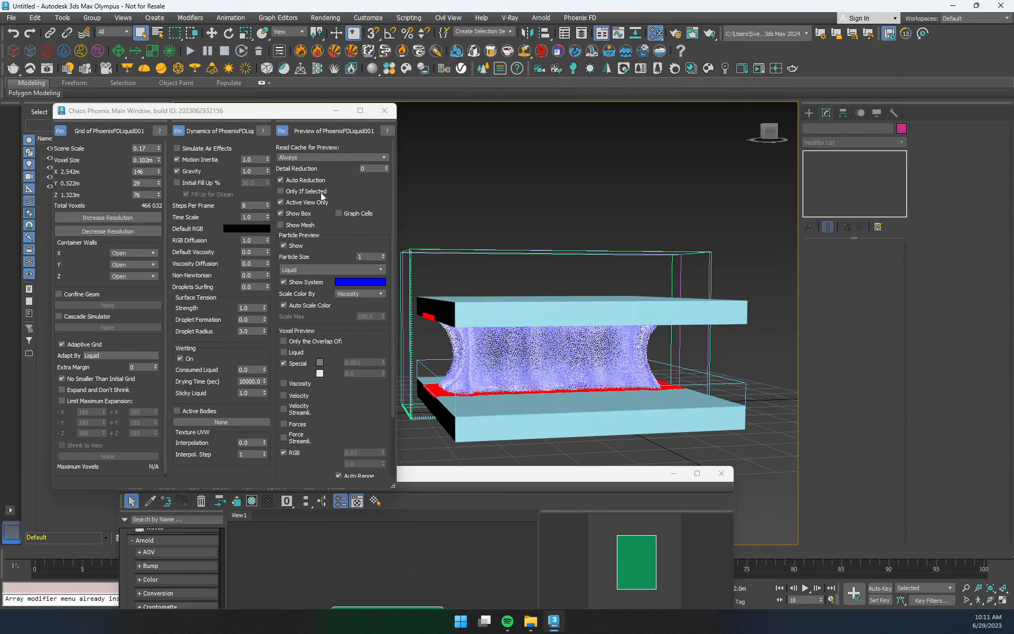
- Stop the simulation and rewind to frame 0 with the Noise map's parameters in view beside the liquid
click(225, 52)
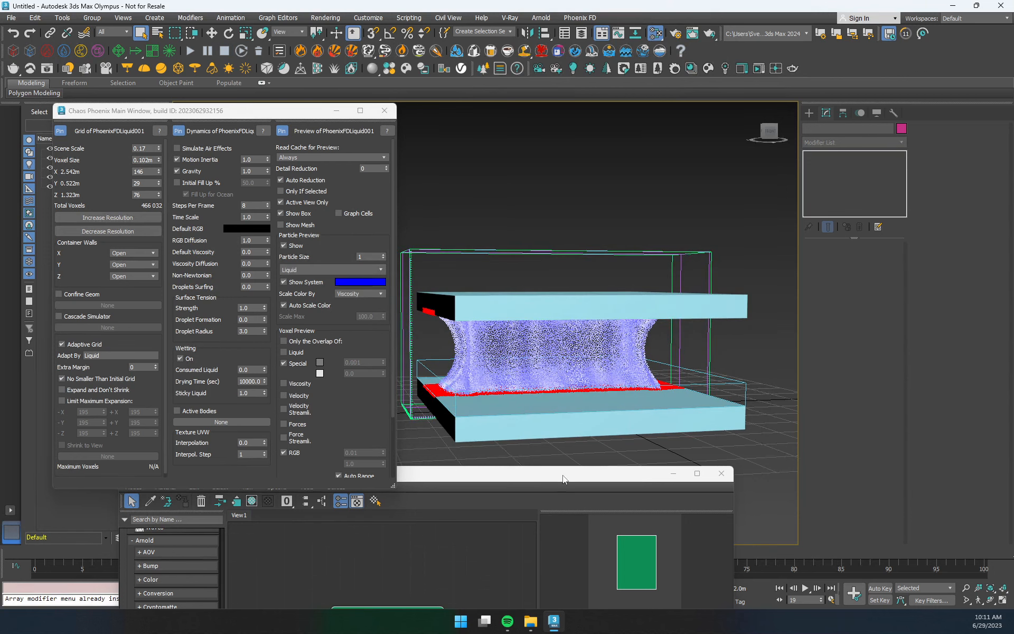
drag(545, 474, 275, 55)
drag(233, 553, 123, 552)
alt+middle_drag(617, 489, 620, 480)
drag(129, 554, 67, 556)
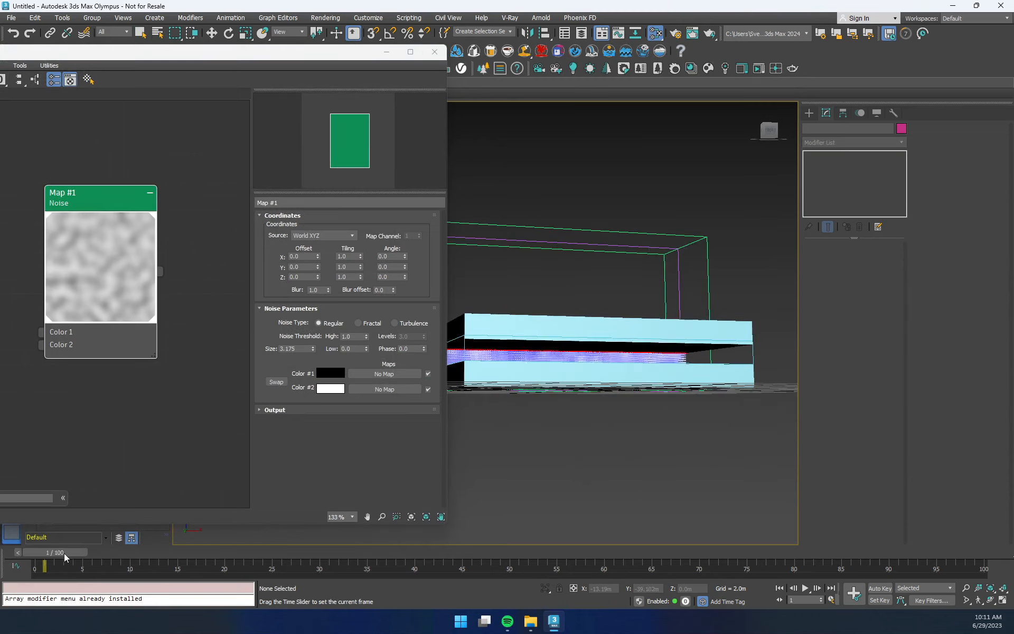
key(q)
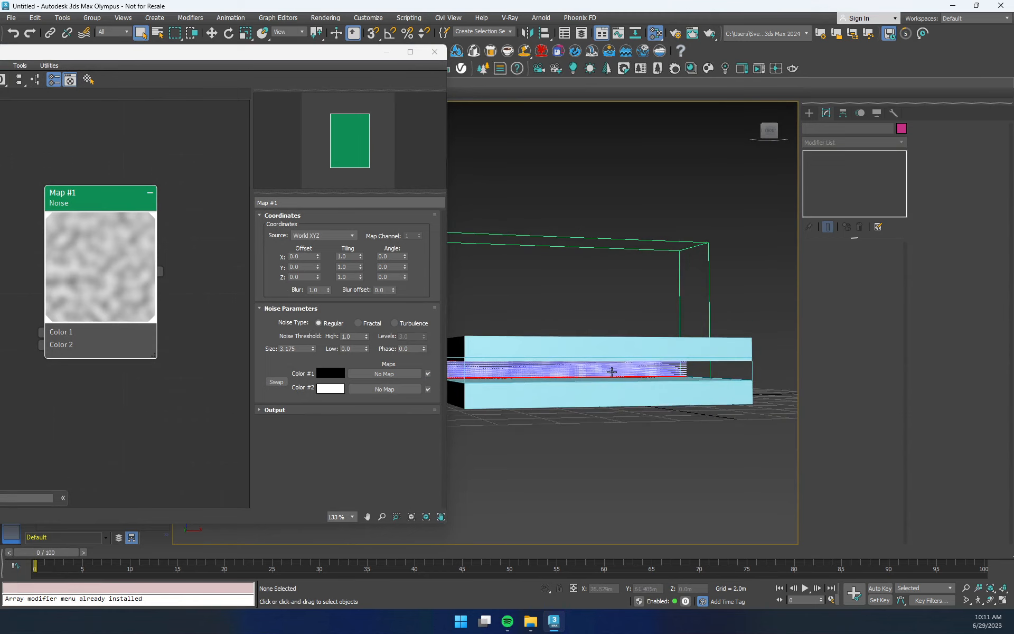
- Set the Noise map's Size to 1.0 and rerun the simulation
double_click(290, 348)
text(1)
key(Return)
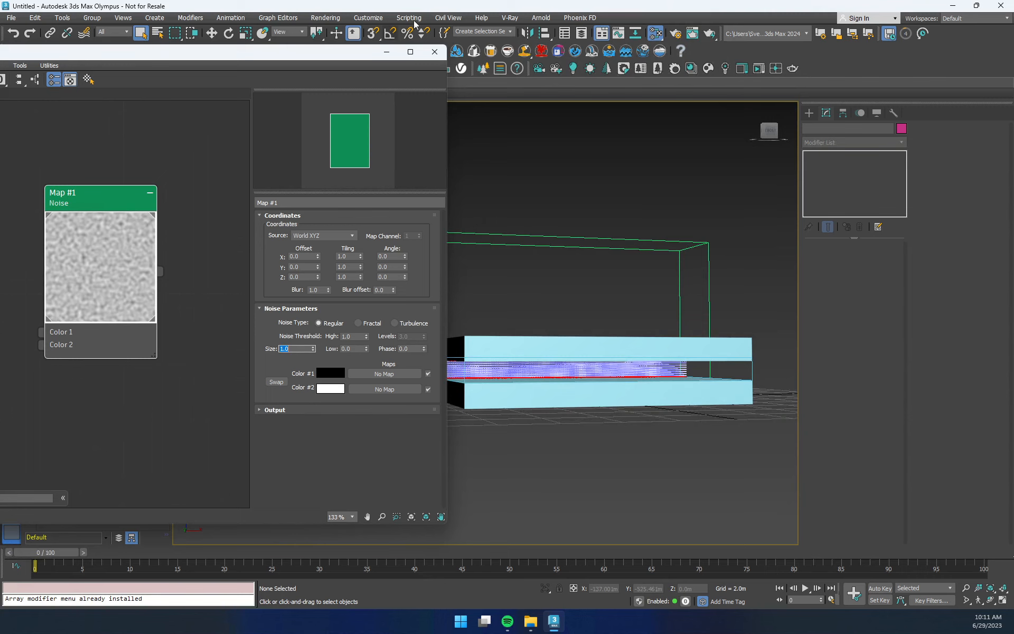
drag(353, 52, 353, 96)
click(190, 51)
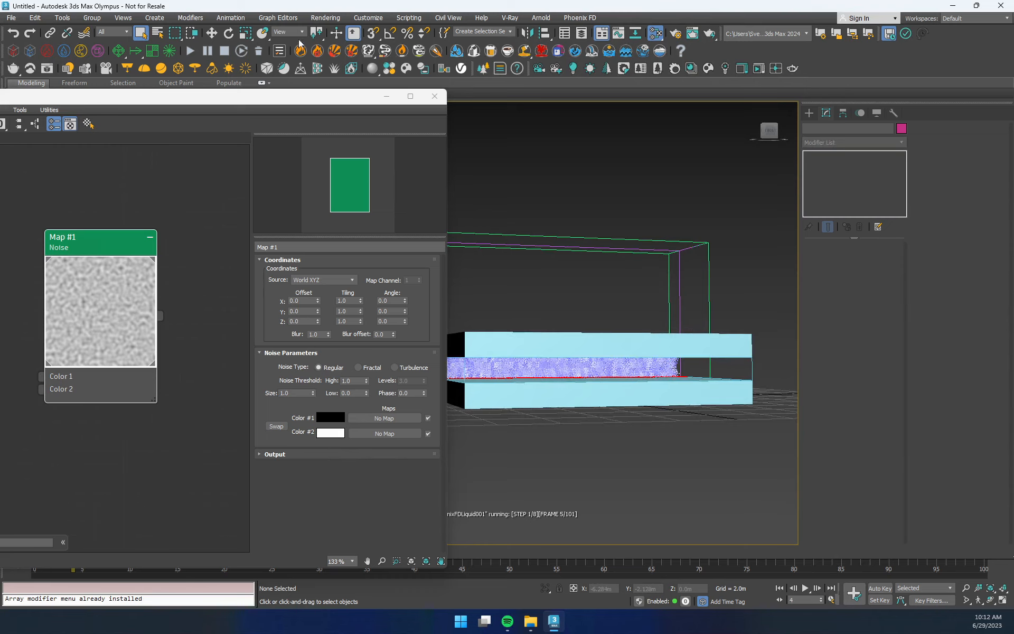
- Set the Noise map's Size to 6.0, check the stretching liquid and close the Slate Material Editor
double_click(295, 394)
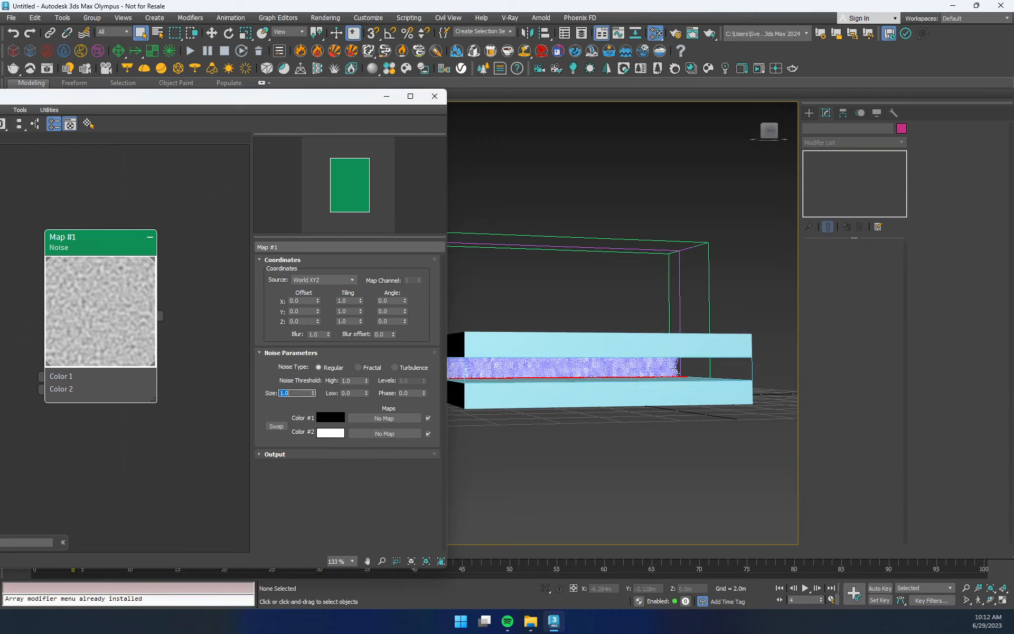
text(6)
key(Return)
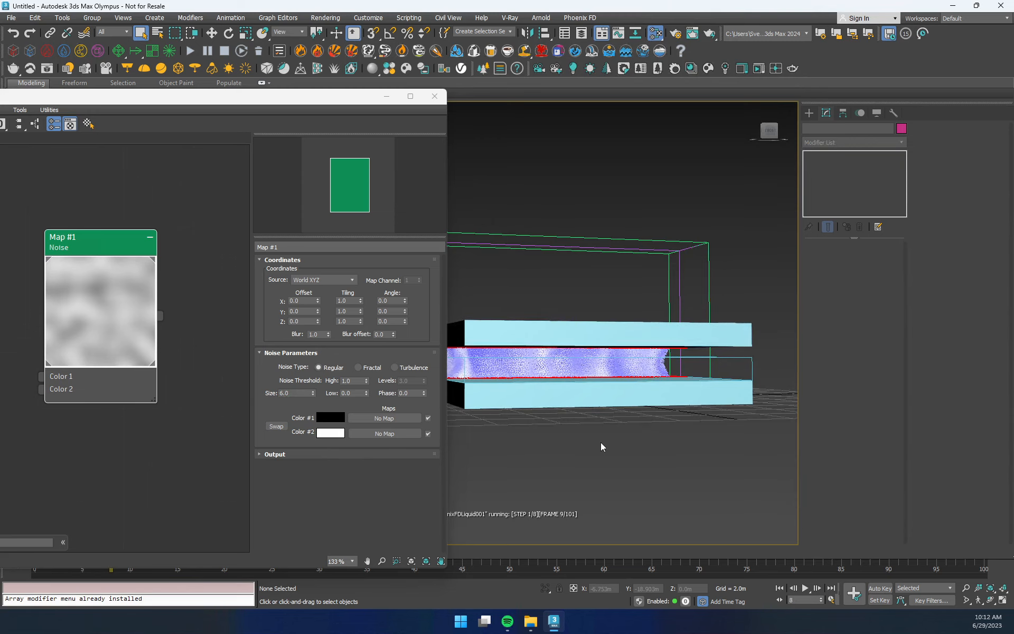
drag(339, 97, 289, 44)
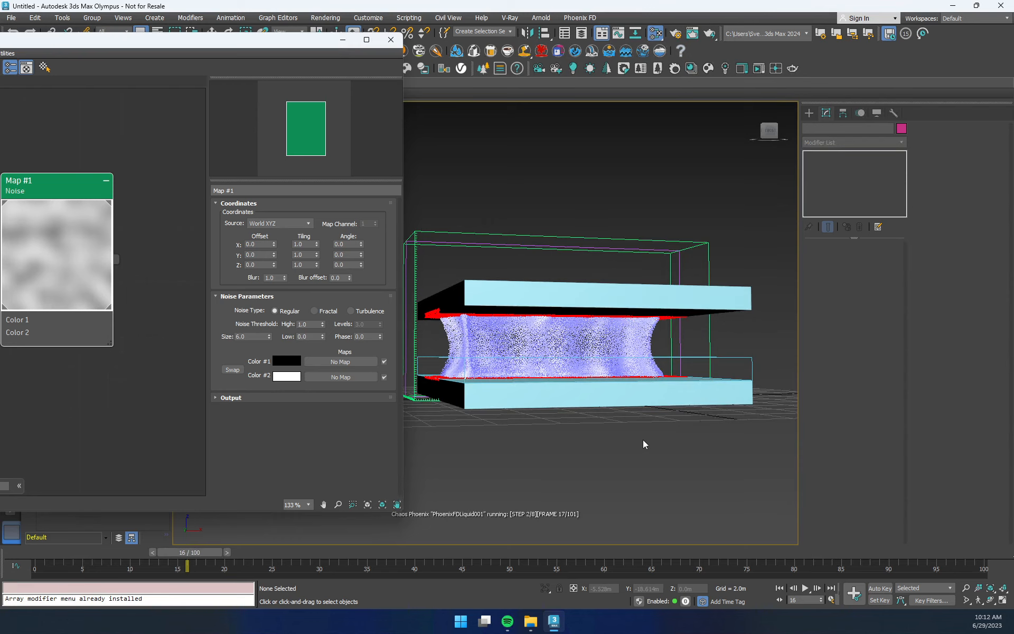
alt+middle_drag(582, 439, 602, 386)
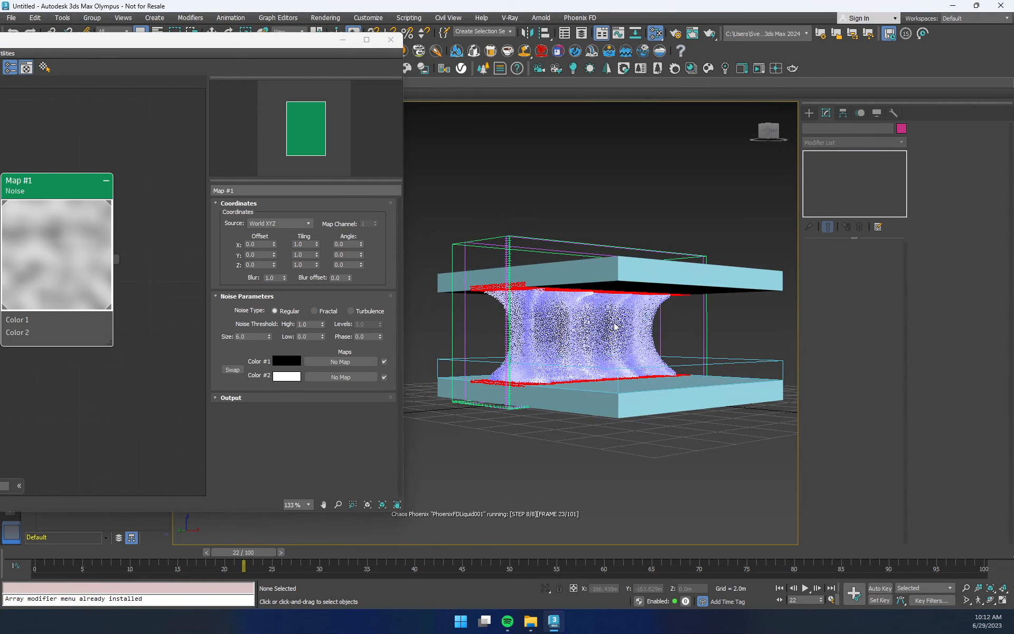
alt+middle_drag(673, 495, 605, 319)
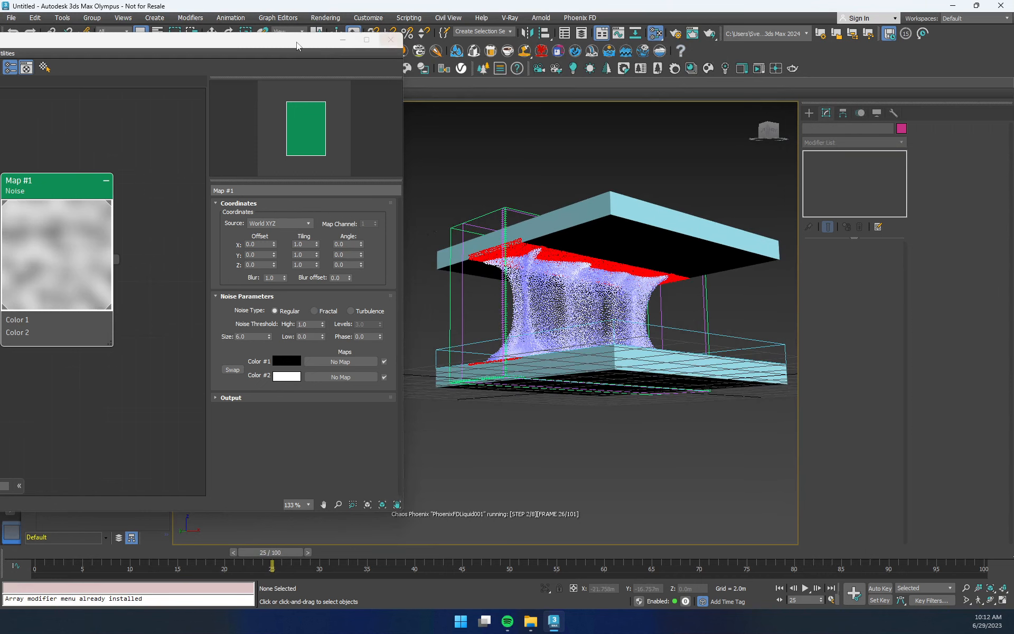
click(391, 39)
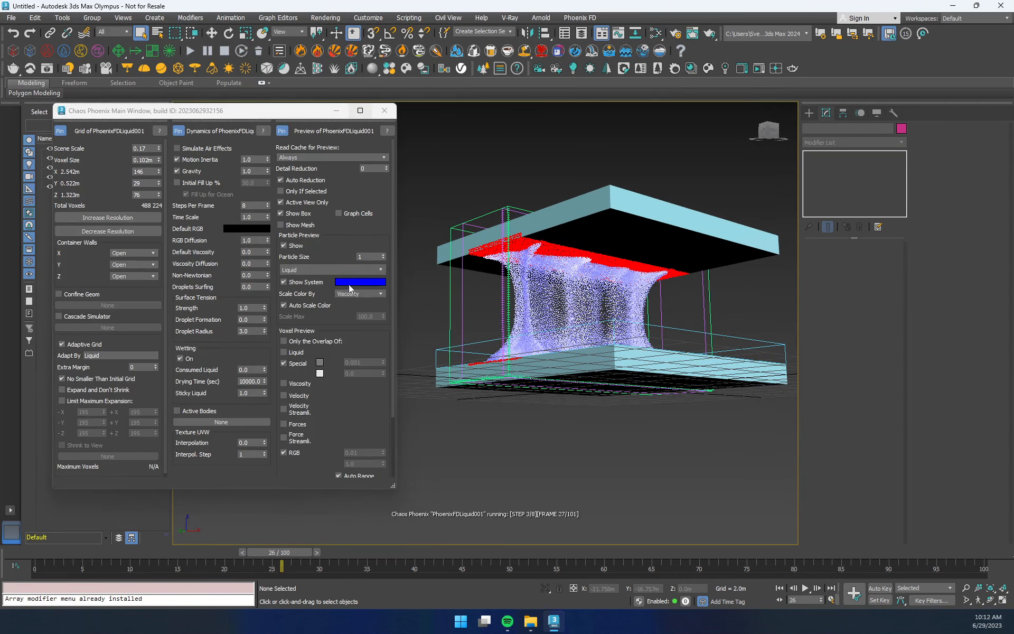
- Turn off Auto Reduction for the simulator preview and stop the simulation at about frame 48
click(304, 180)
alt+middle_drag(660, 323, 668, 377)
scroll(608, 373, up, 3)
scroll(607, 373, down, 3)
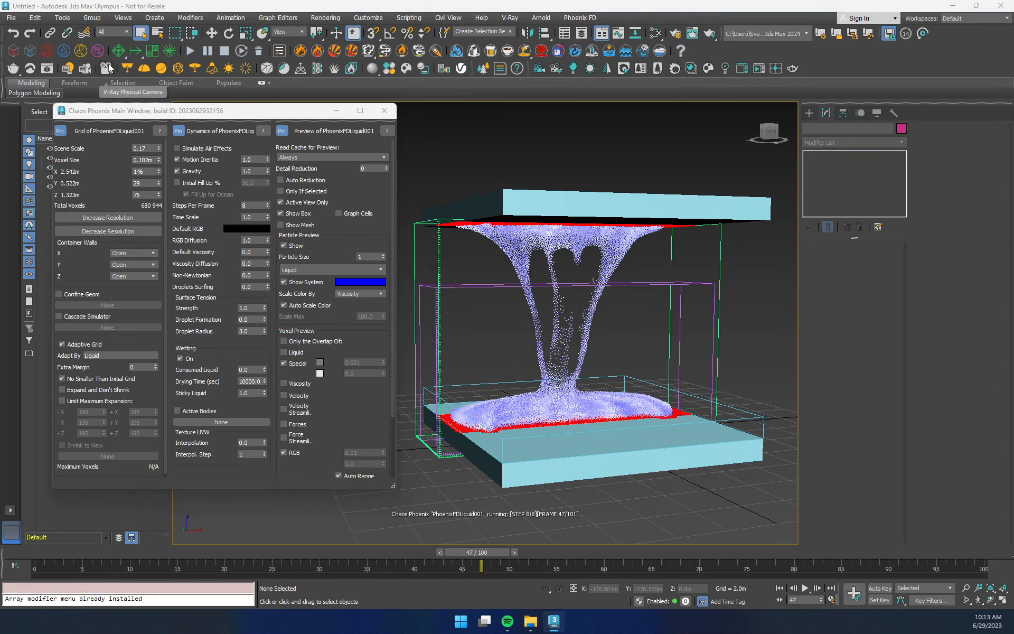
click(225, 52)
- Scrub the cached simulation to frame 50 and inspect the liquid strands between the boxes
mouse_move(518, 553)
mouse_down()
mouse_move(404, 555)
mouse_move(518, 555)
mouse_up()
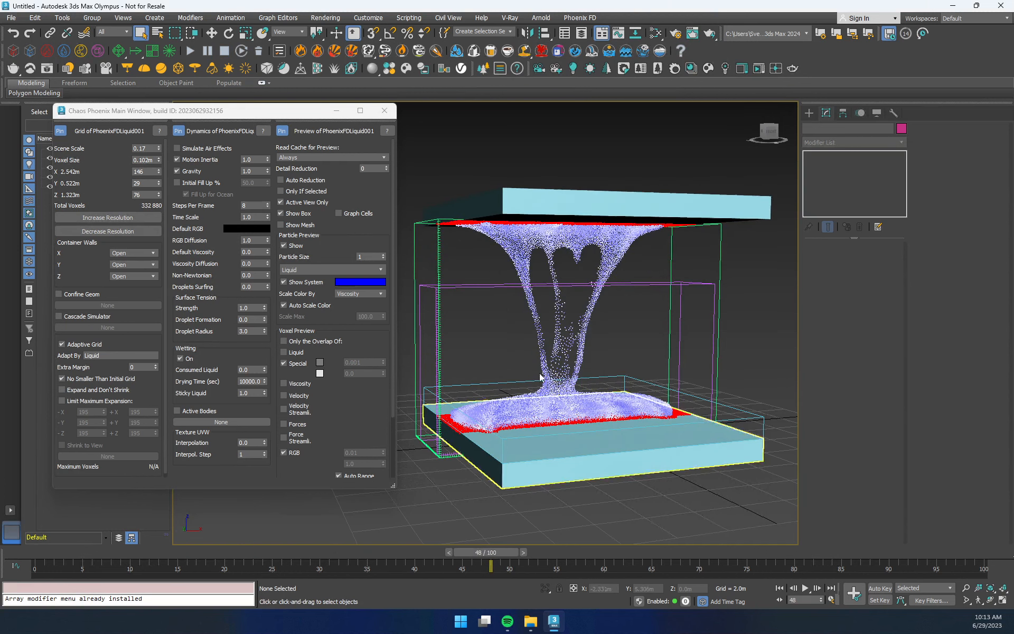
drag(491, 553, 556, 552)
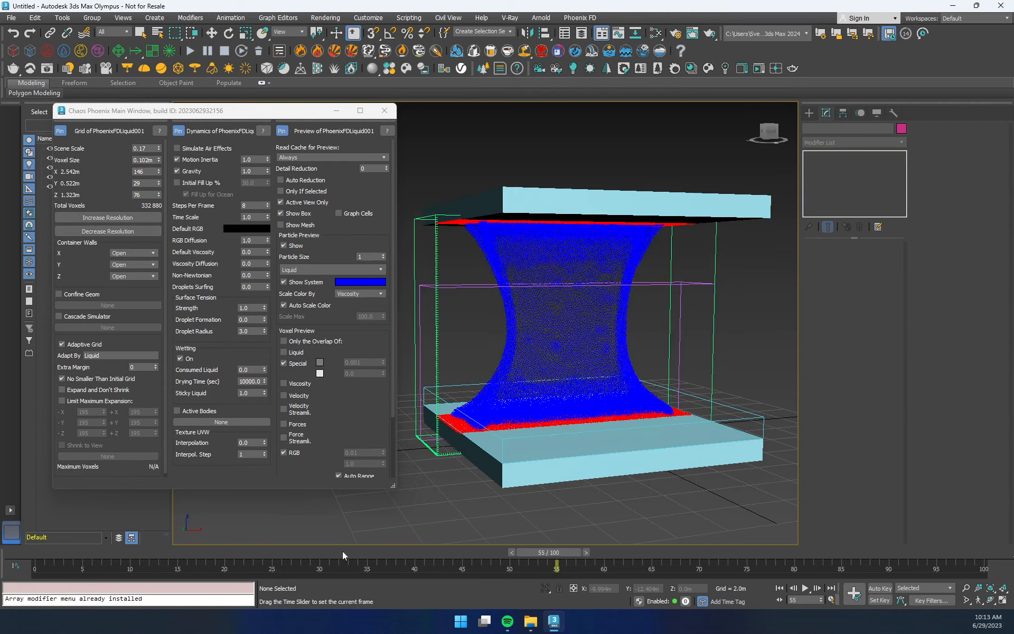
drag(343, 555, 509, 566)
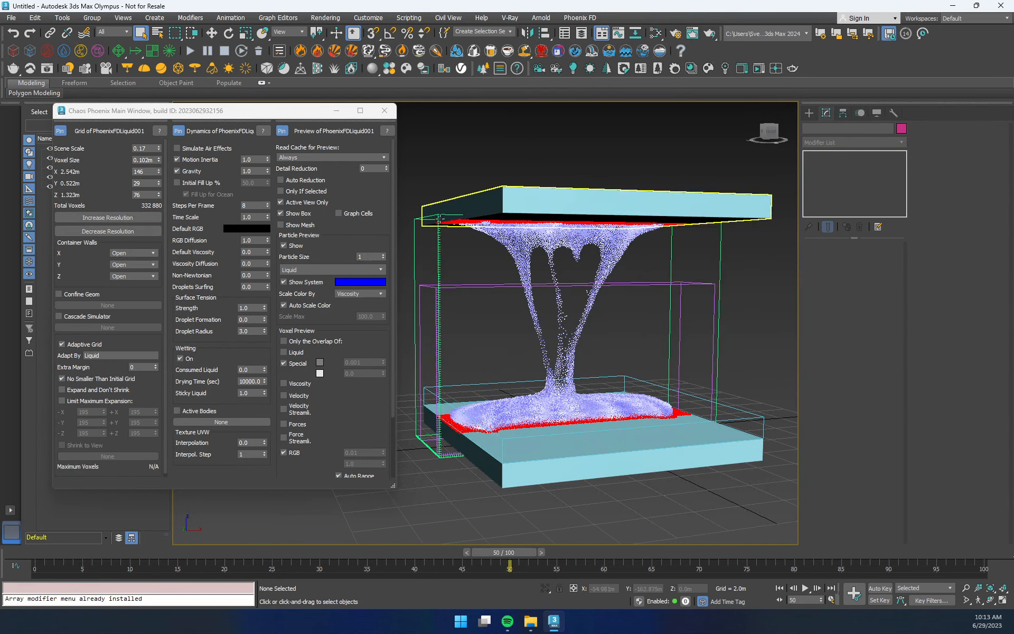
click(569, 275)
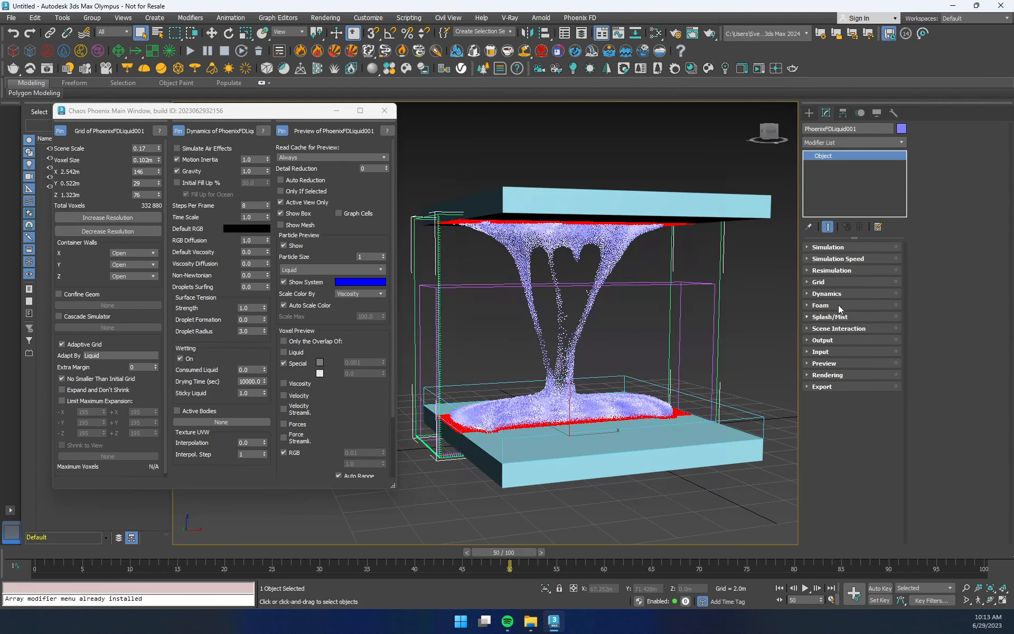
click(616, 164)
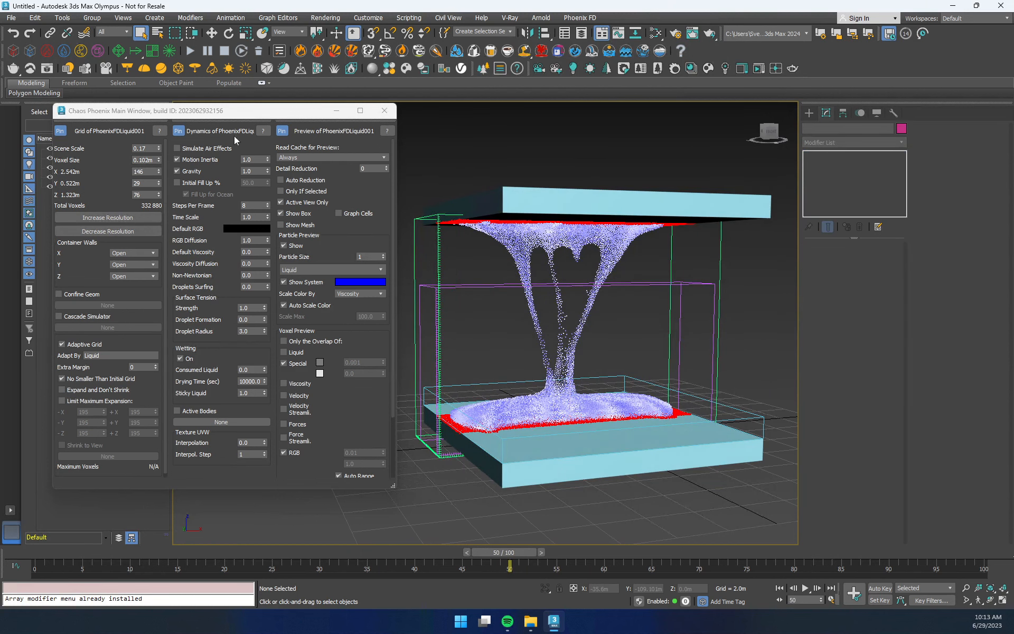
- Increase the simulator grid's Y size to 125 voxels
drag(158, 115, 171, 114)
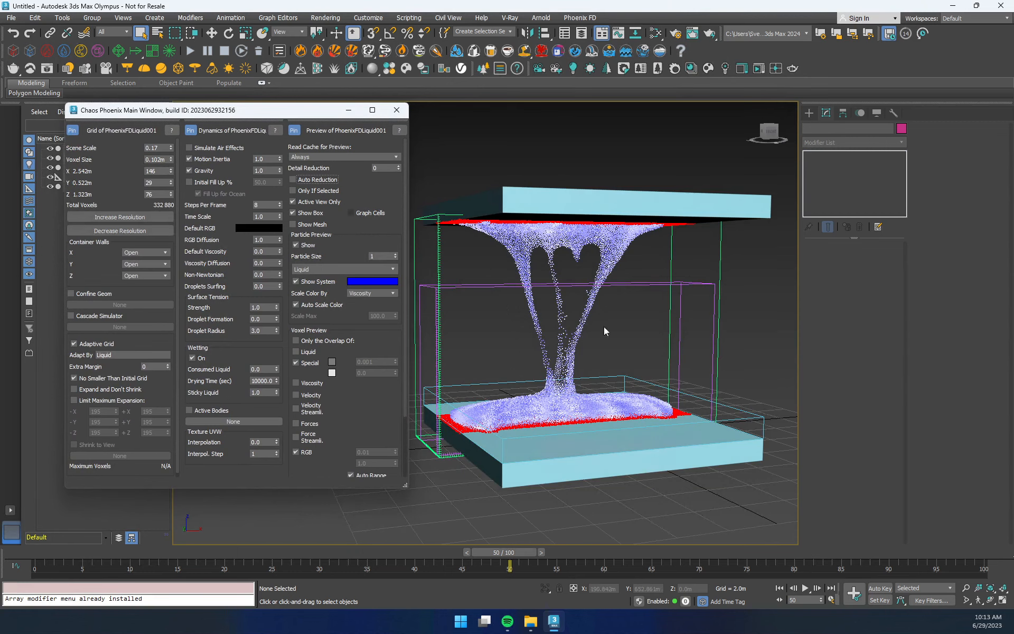
alt+middle_drag(600, 335, 600, 340)
drag(173, 181, 178, 135)
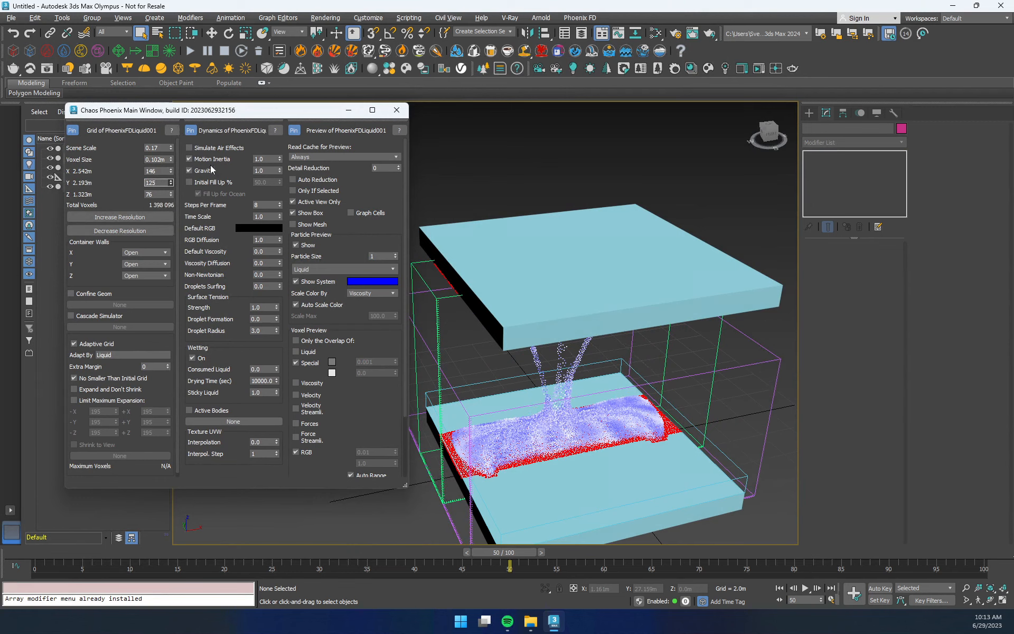
- Move the liquid simulator along Y to about -0.63 m so its grid encloses the boxes
alt+middle_drag(528, 370, 560, 416)
key(w)
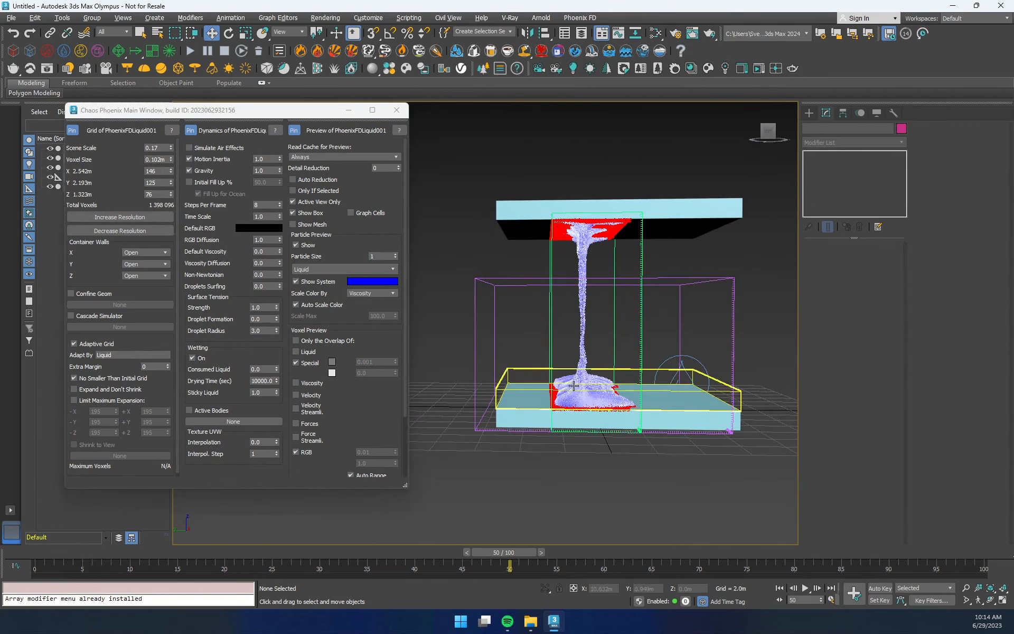
click(584, 431)
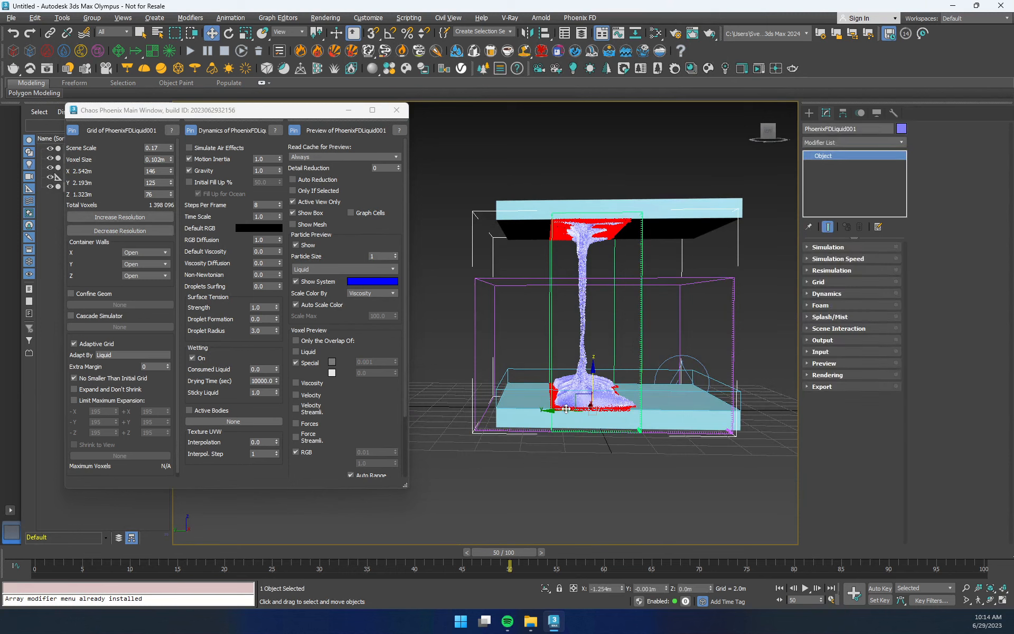
drag(600, 407, 613, 408)
alt+middle_drag(611, 471, 653, 470)
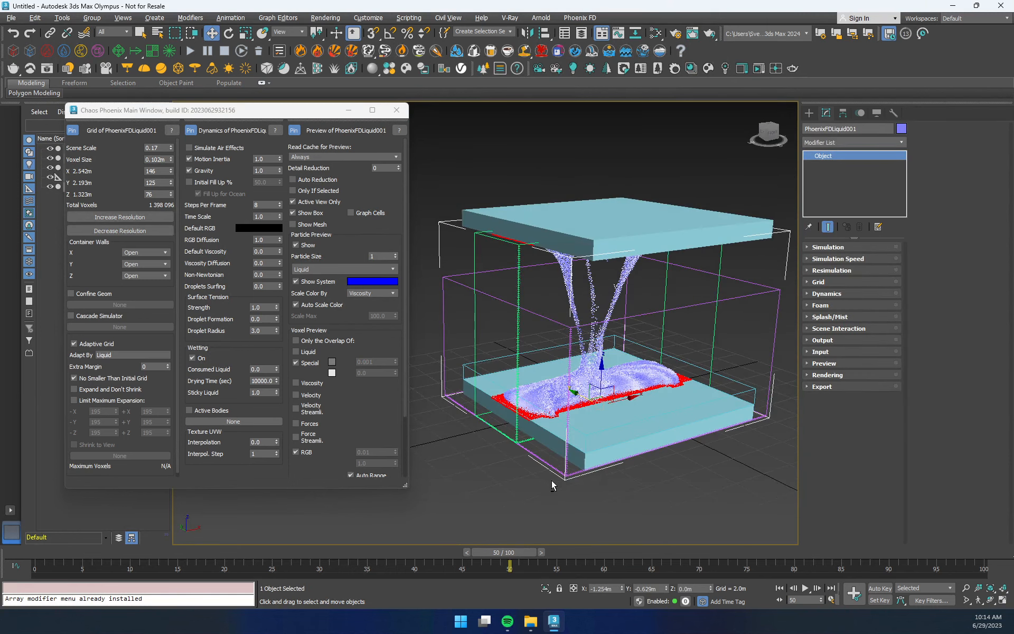
- Rerun the liquid simulation from the start with the enlarged grid
key(q)
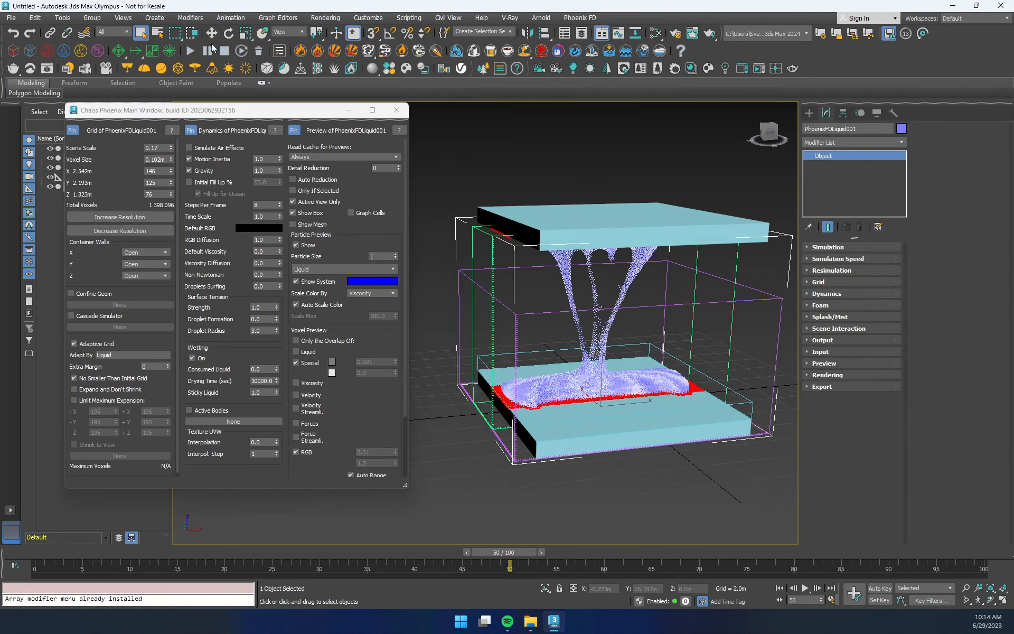
click(190, 51)
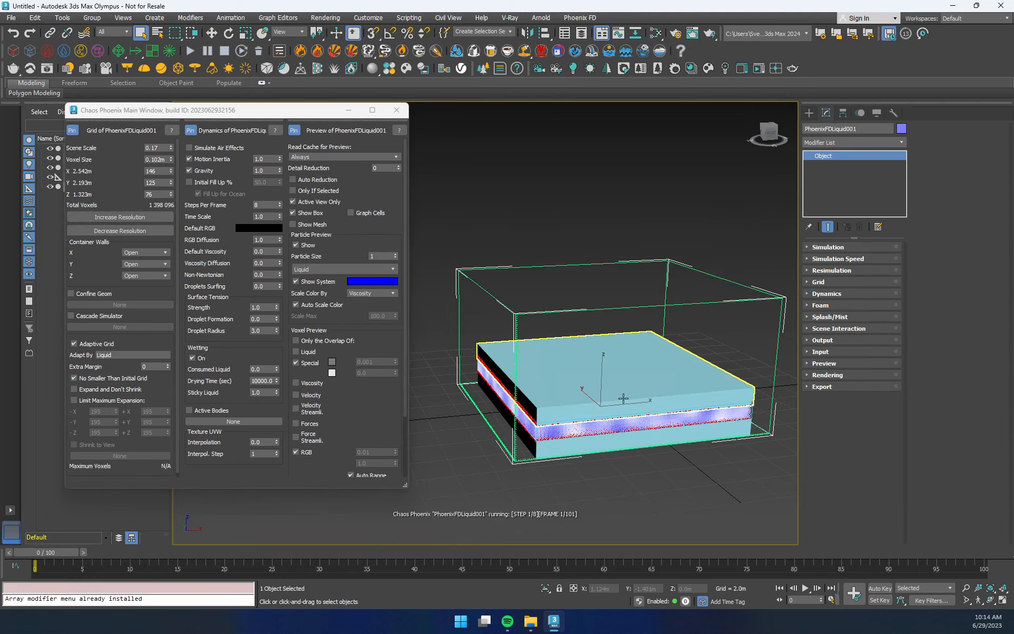
middle_drag(670, 471, 650, 455)
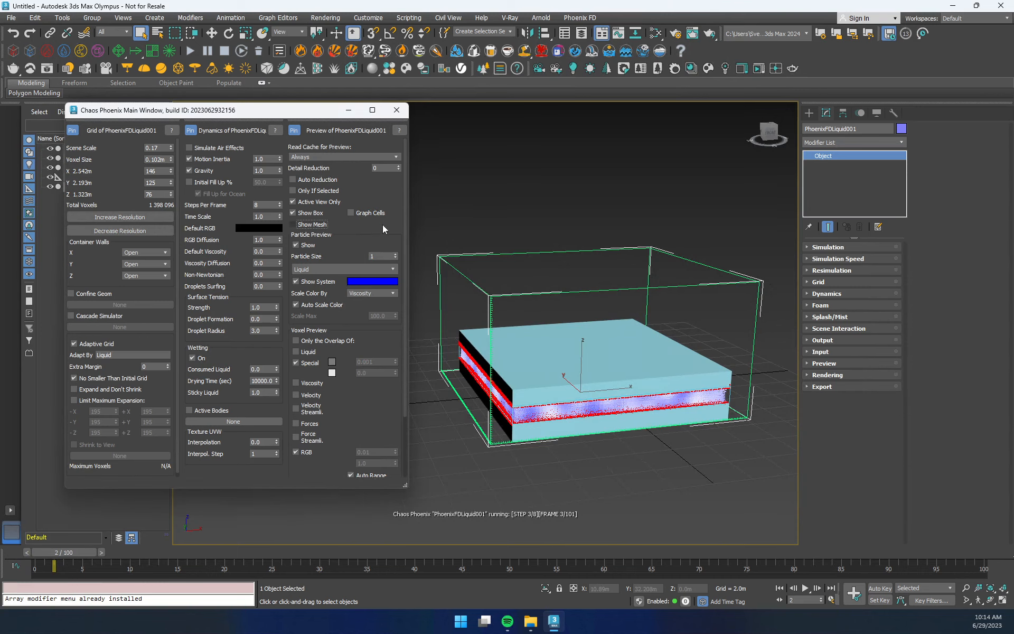
- Show the liquid as a mesh in the preview, hide the particle preview and examine it from several sides
click(312, 225)
click(308, 245)
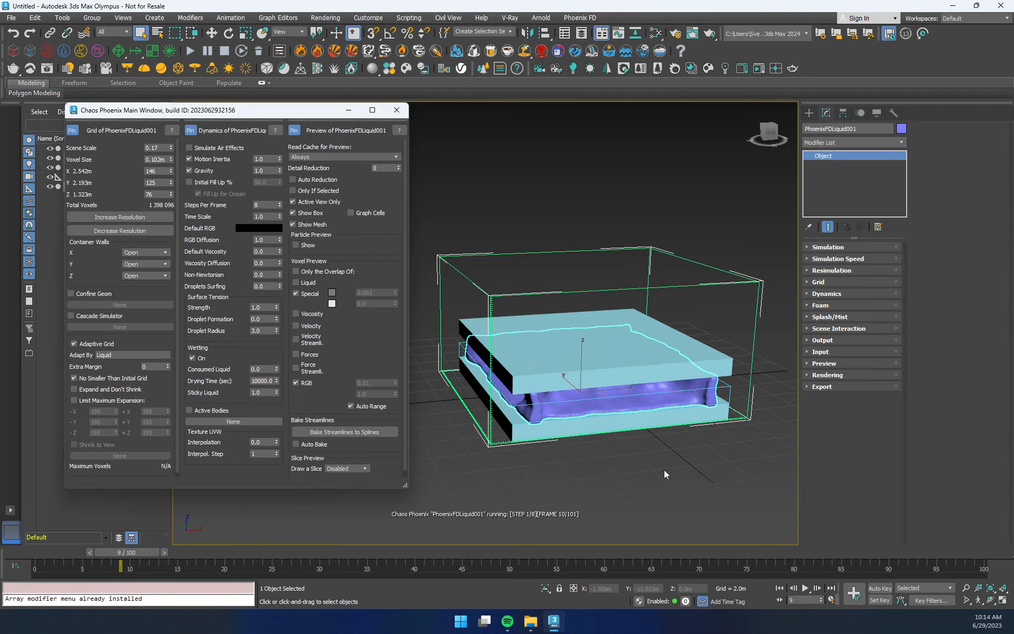
alt+middle_drag(649, 480, 674, 472)
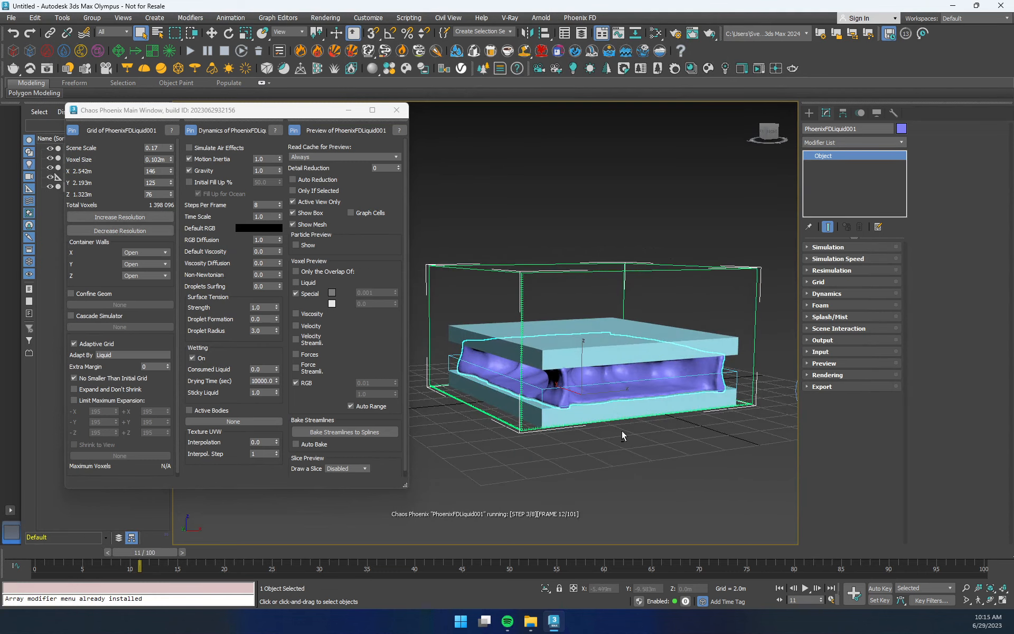
alt+middle_drag(624, 430, 602, 358)
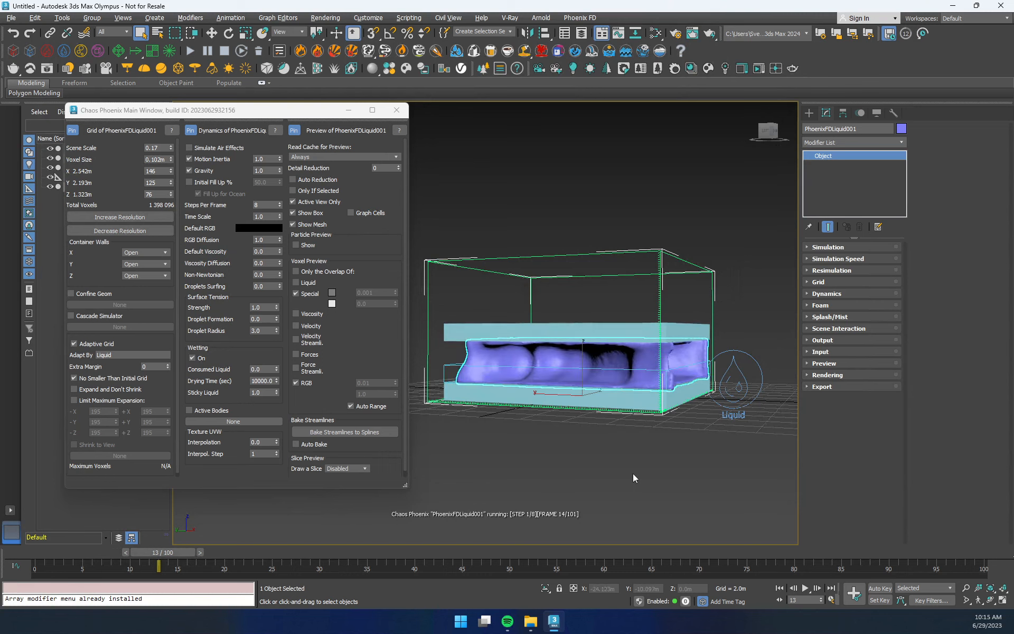
alt+middle_drag(642, 479, 605, 483)
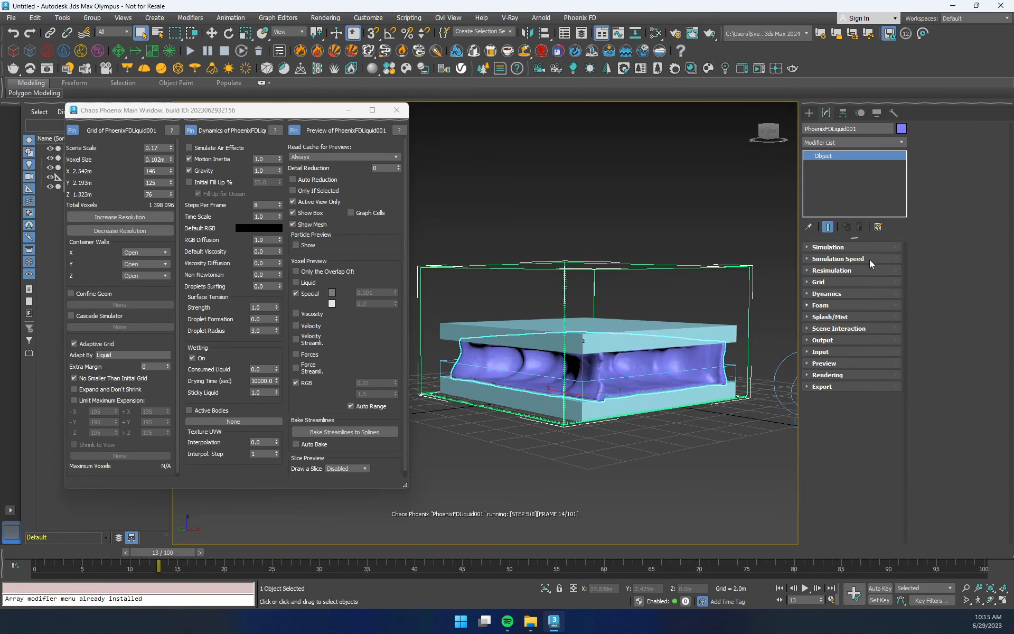
- Open the liquid simulator's rendering settings, change its object color to green and deselect it
click(839, 377)
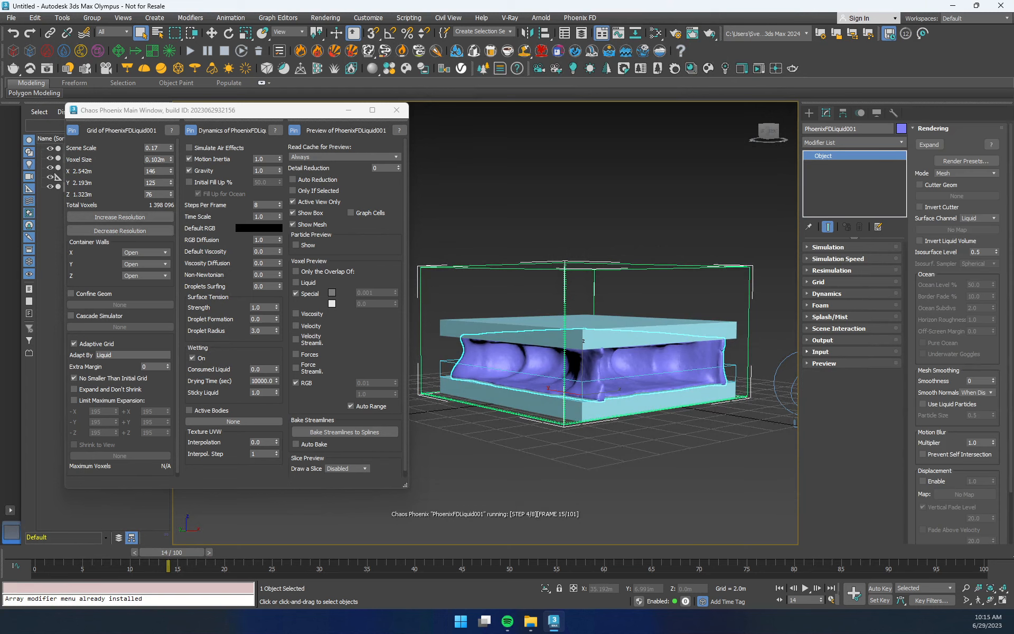
alt+middle_drag(698, 421, 691, 451)
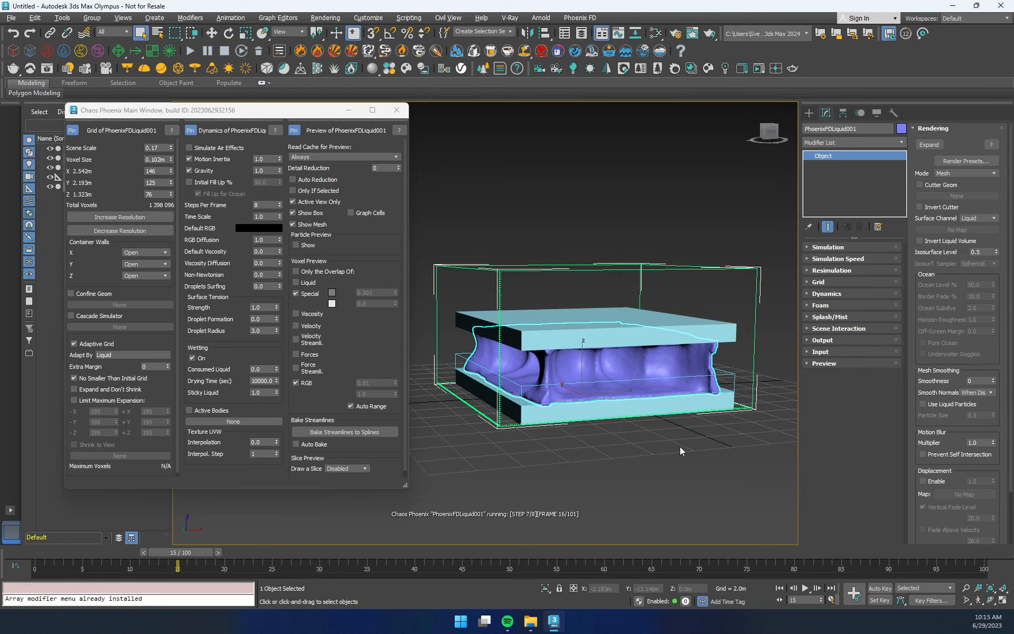
click(902, 129)
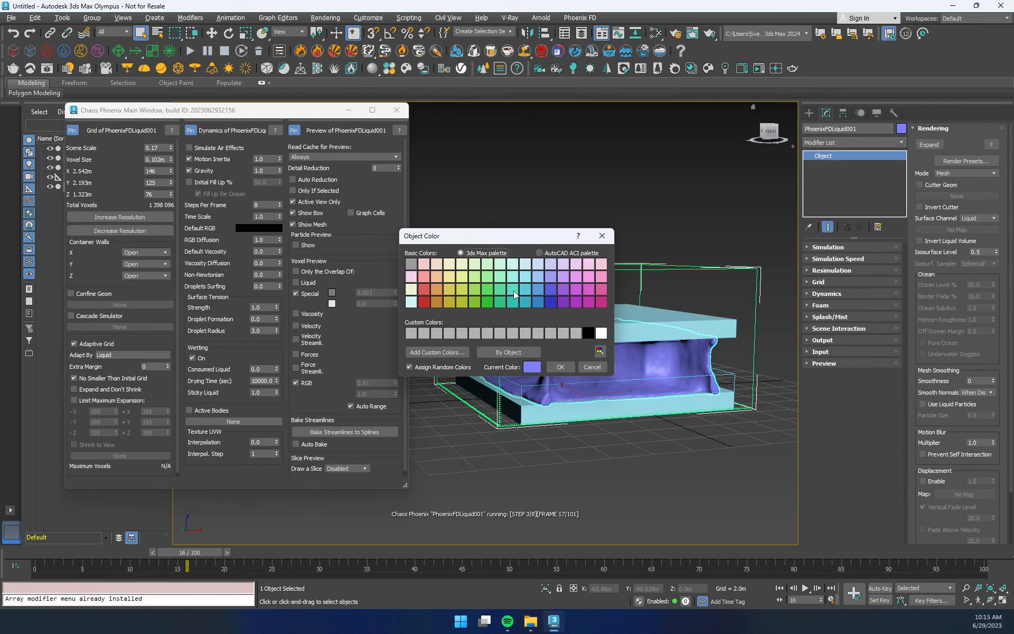
click(502, 302)
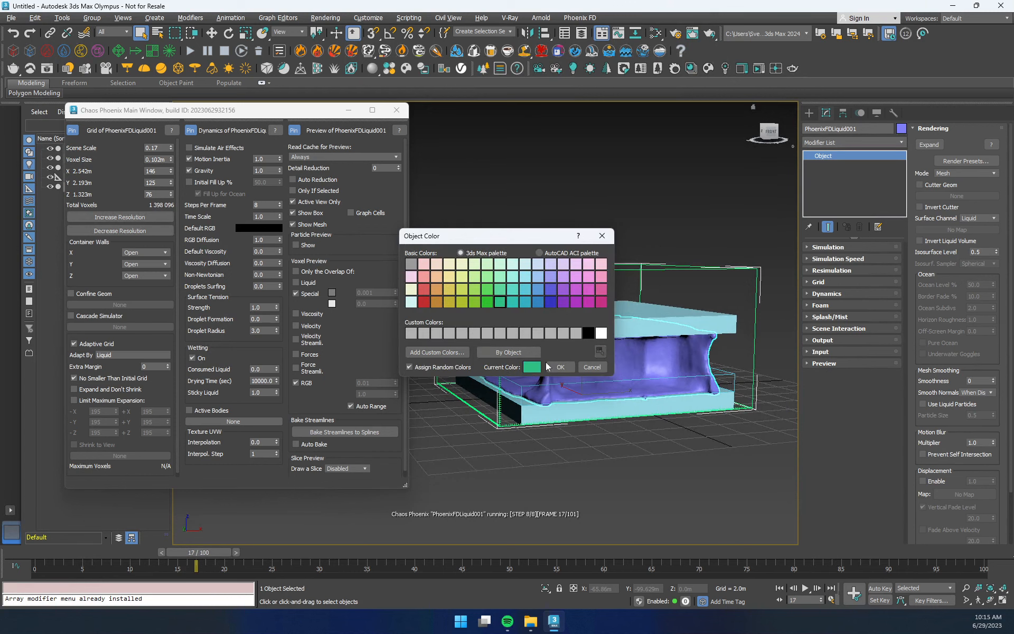
click(561, 367)
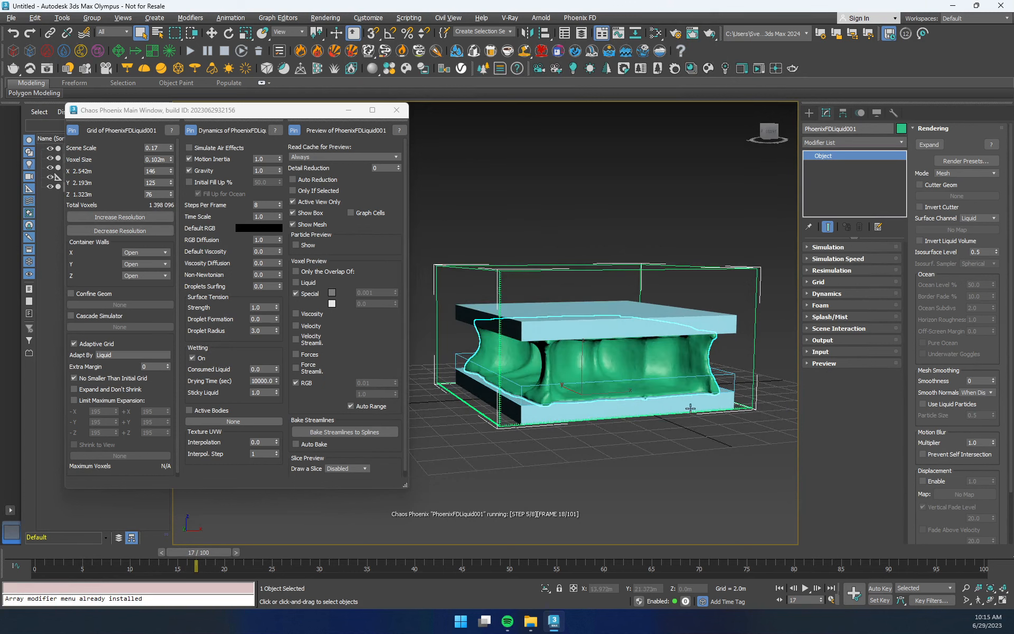
click(698, 474)
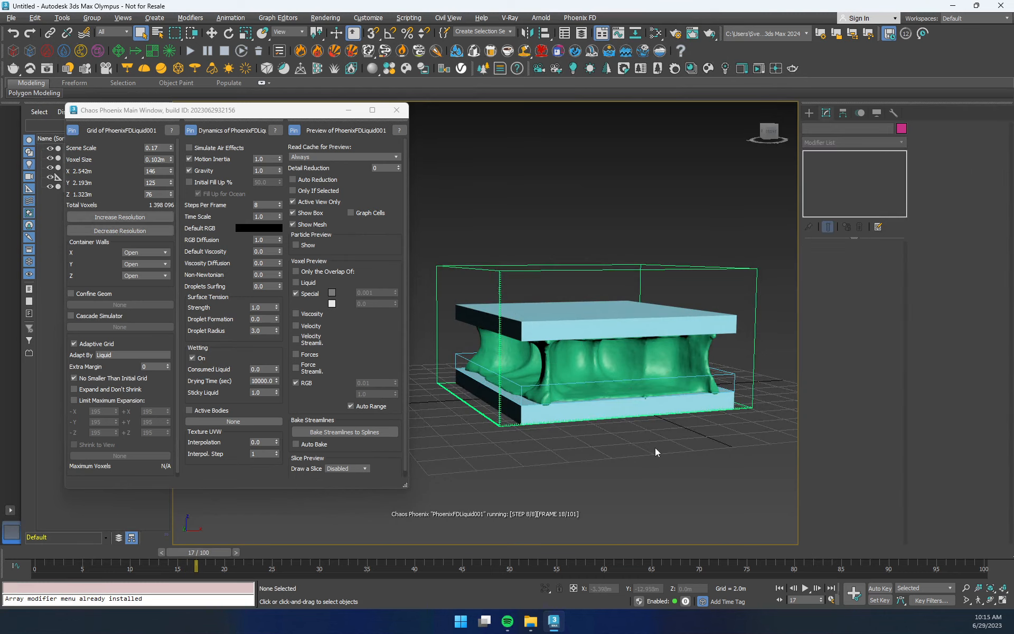
- Float the liquid simulator's rendering settings in a separate window and move it and the Phoenix window clear of the liquid
alt+middle_drag(601, 480, 638, 477)
click(590, 270)
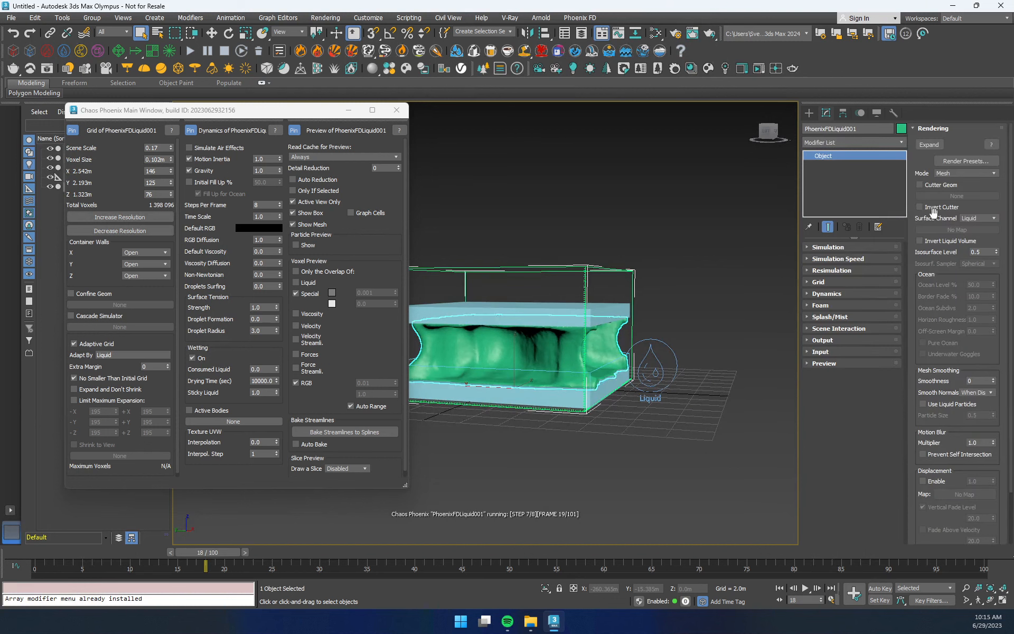
drag(506, 77, 725, 80)
click(496, 225)
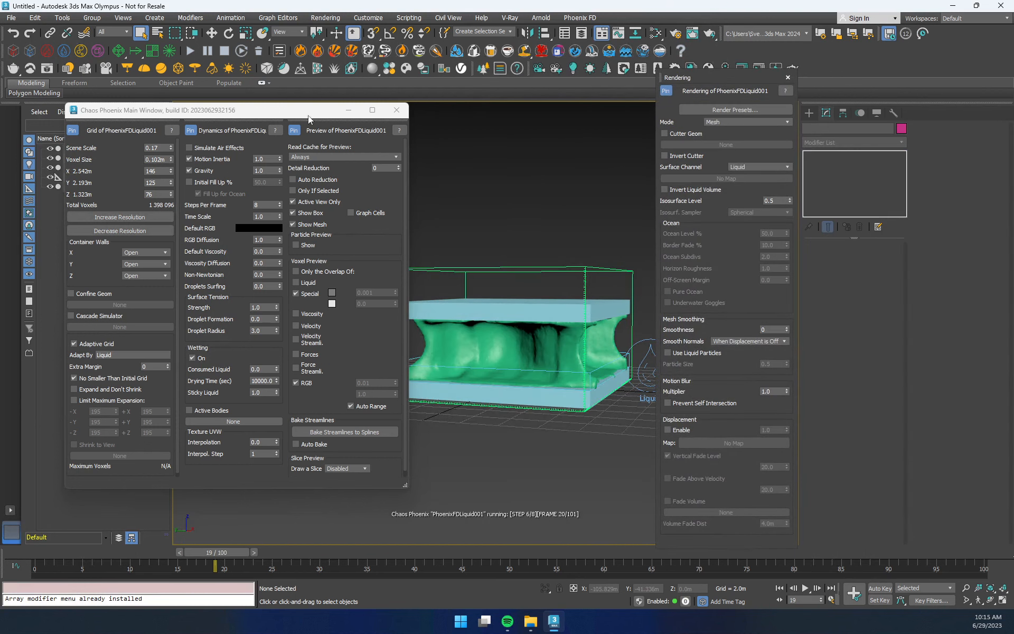
drag(255, 112, 0, 166)
drag(0, 121, 0, 119)
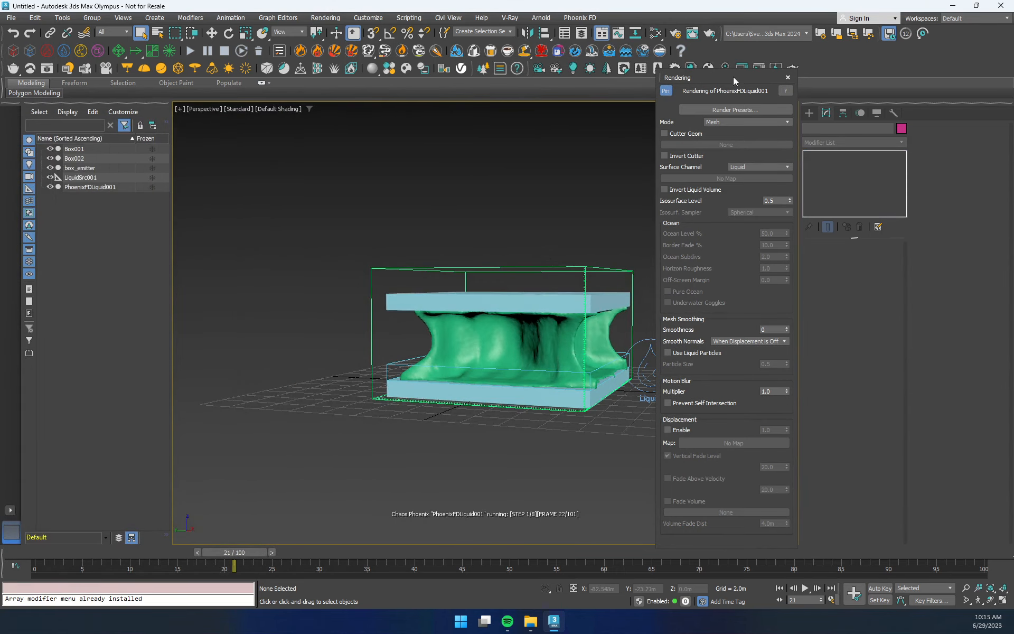
drag(734, 77, 145, 40)
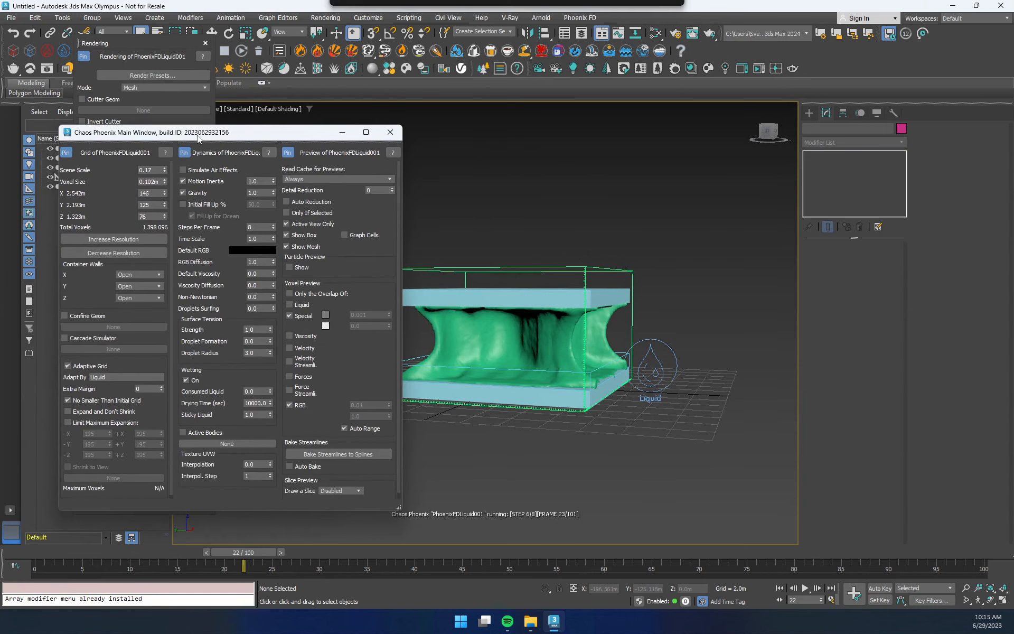
drag(188, 132, 158, 140)
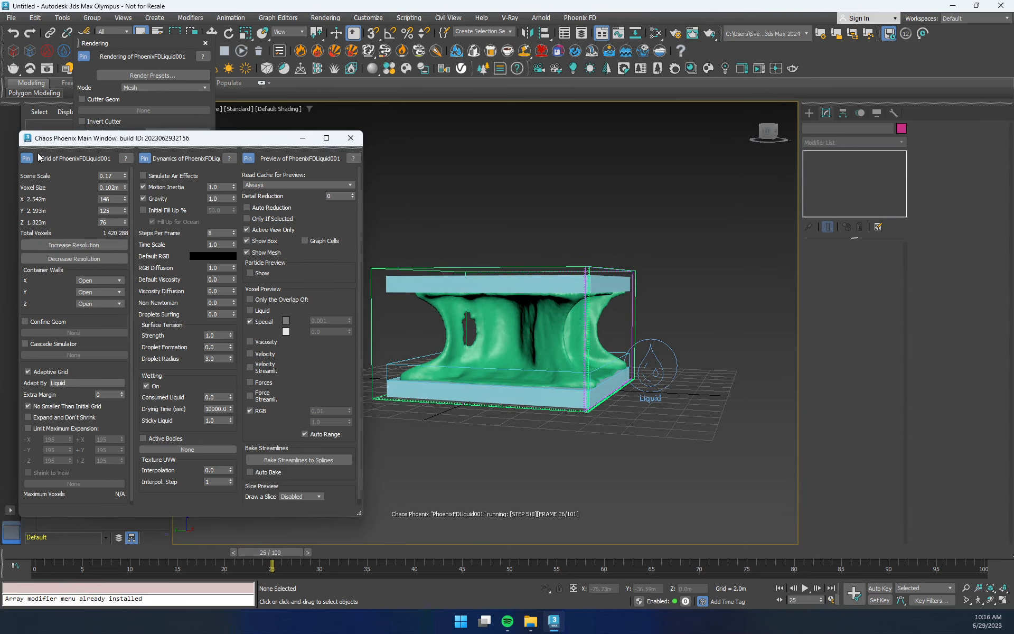
click(350, 138)
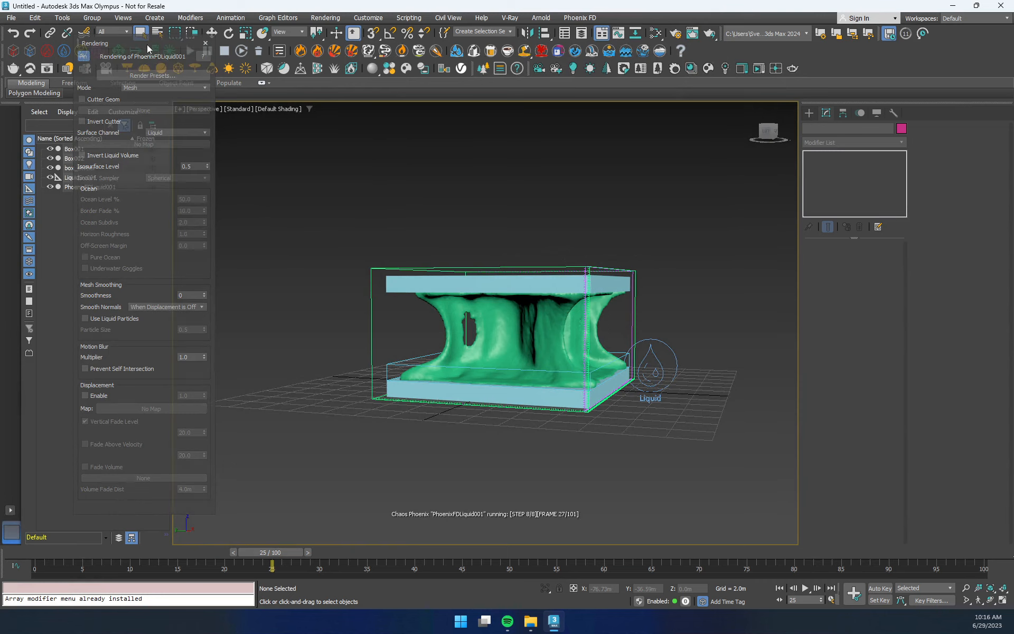
drag(146, 45, 135, 46)
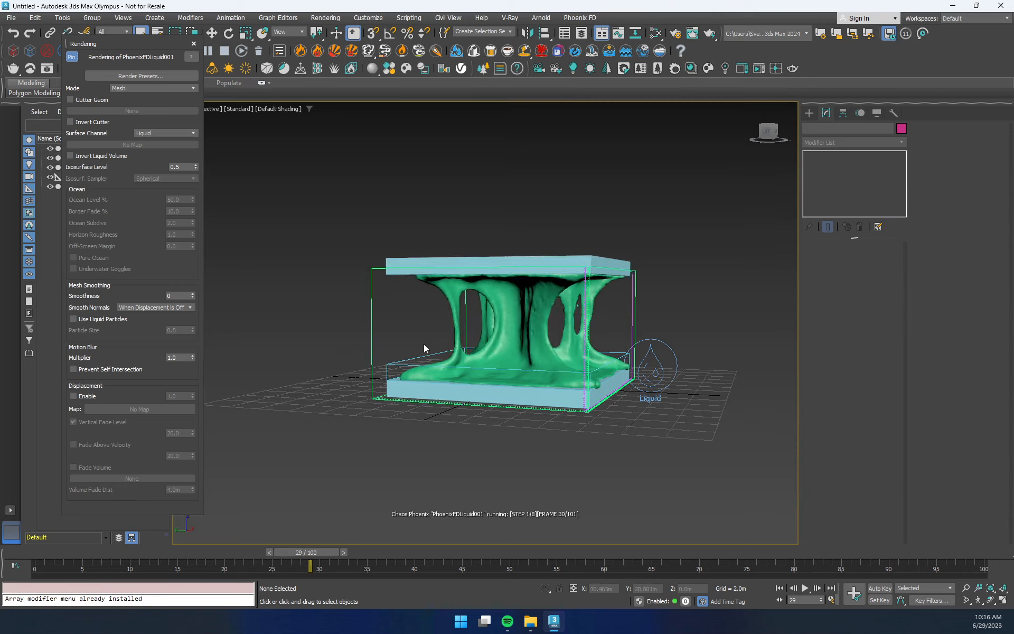
- Examine the liquid strands between the boxes from several sides and review the simulator's dynamics settings
alt+middle_drag(382, 431, 561, 316)
alt+middle_drag(661, 389, 572, 414)
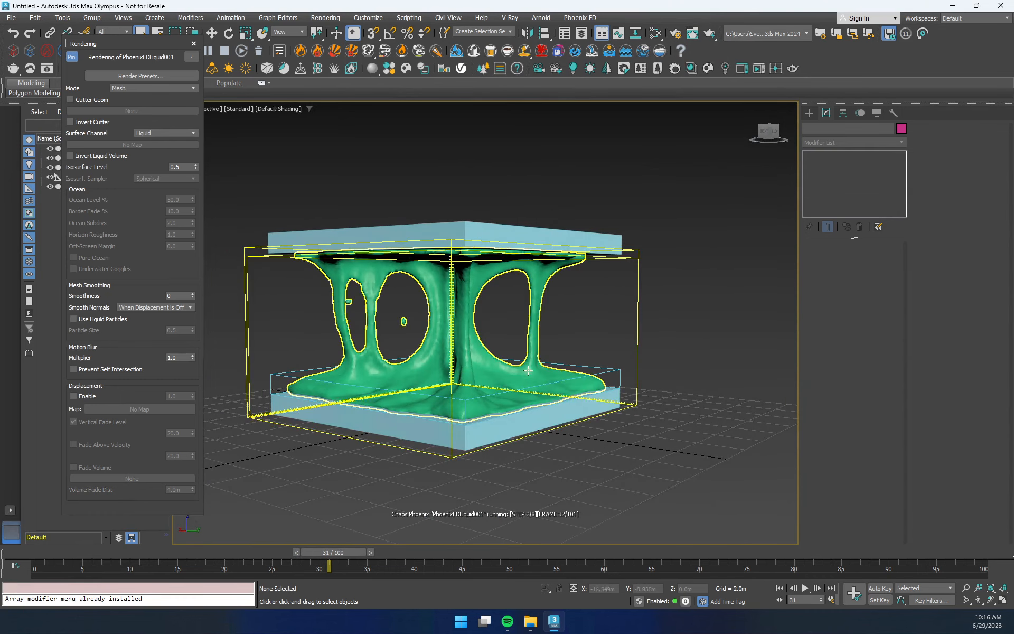
alt+middle_drag(529, 369, 580, 353)
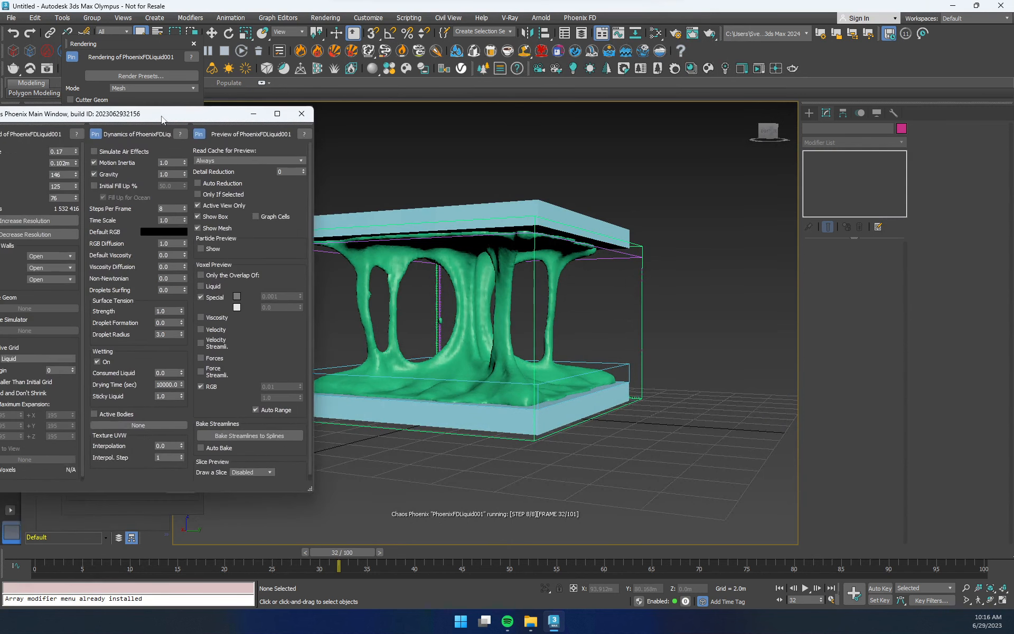
drag(180, 132, 201, 140)
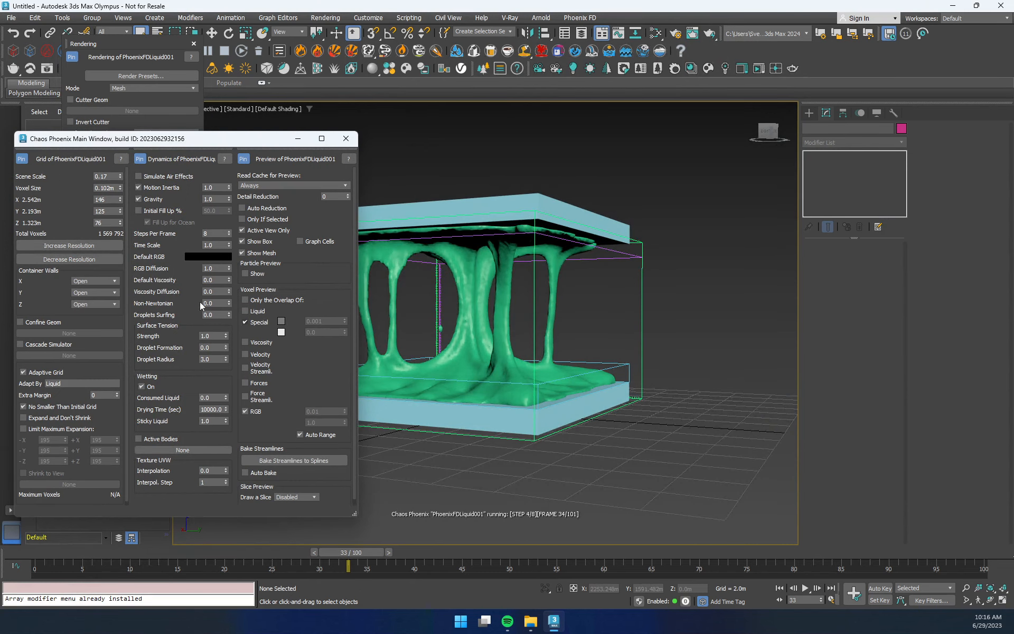
drag(231, 145, 0, 164)
drag(184, 45, 199, 45)
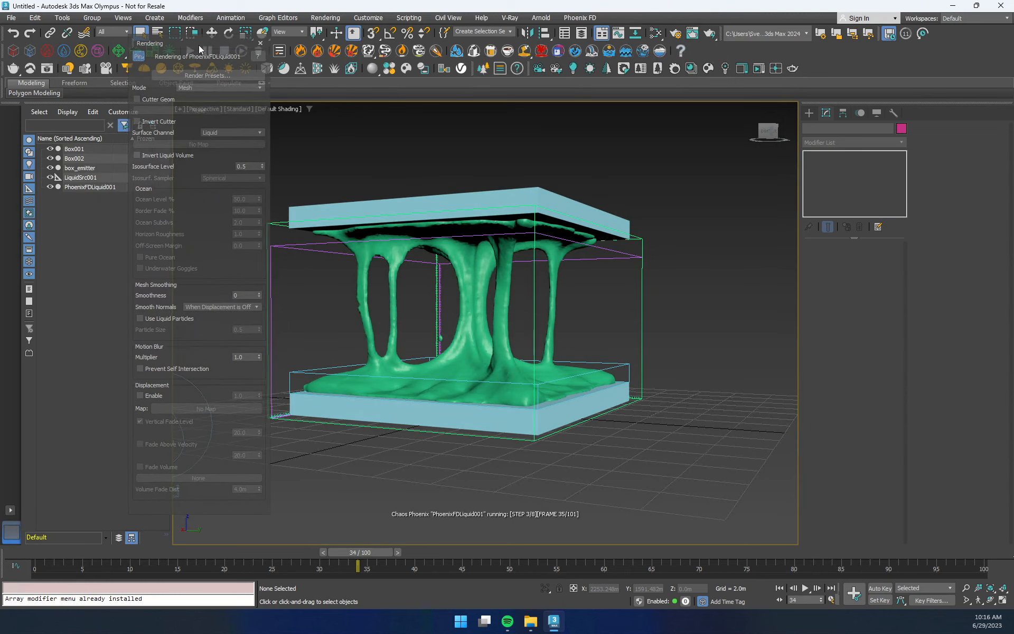
- Raise the viscosity of the liquid source LiquidSrc001 to 0.79
click(82, 178)
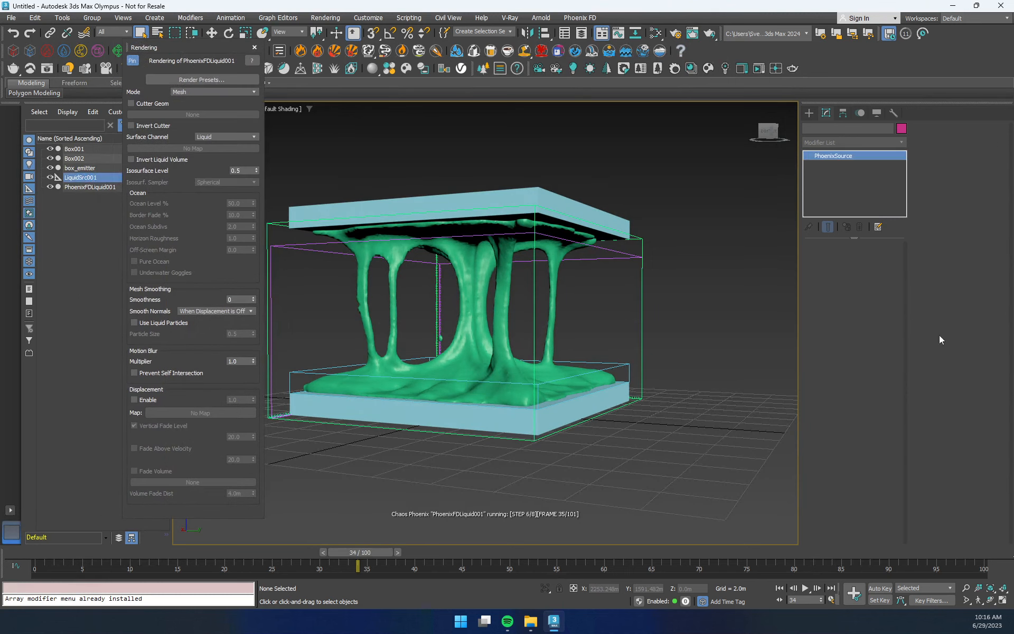
scroll(891, 327, down, 5)
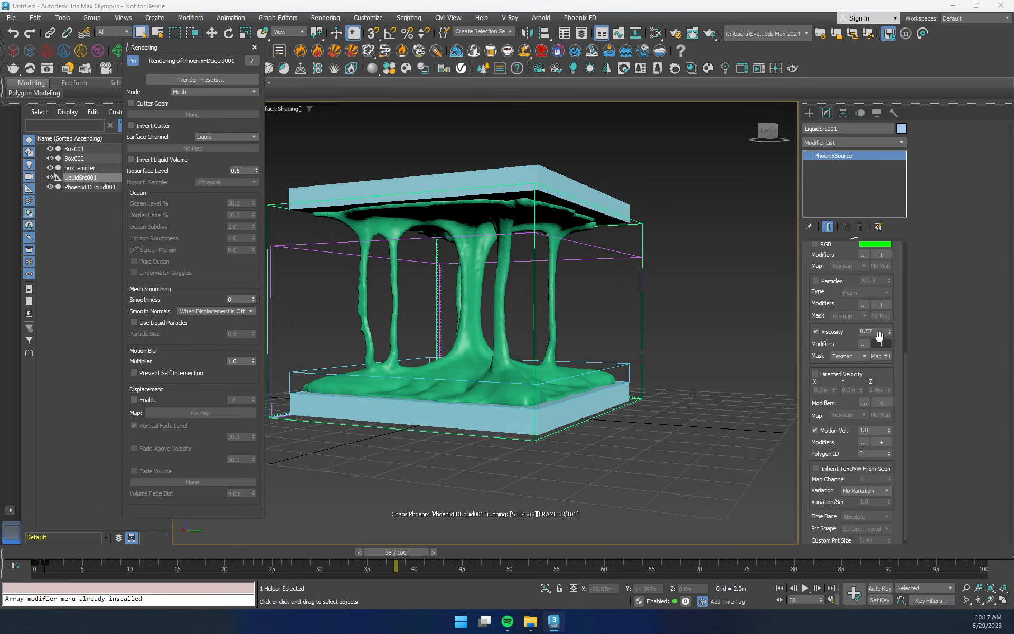
drag(891, 330, 891, 320)
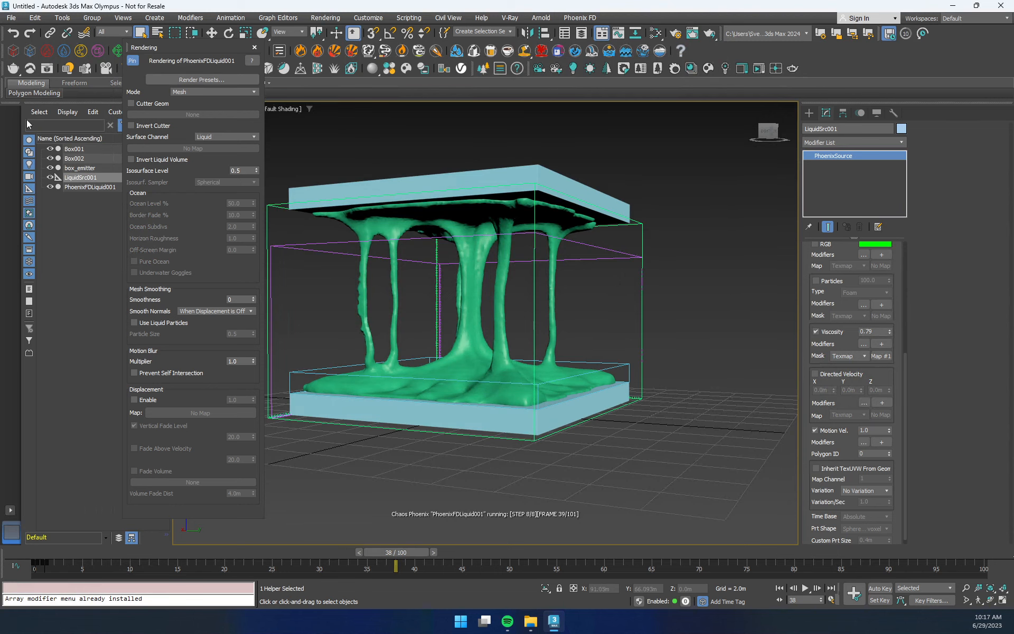
- Set the simulator's surface tension strength to 2.0 and move the Phoenix window off the liquid
drag(0, 133, 295, 132)
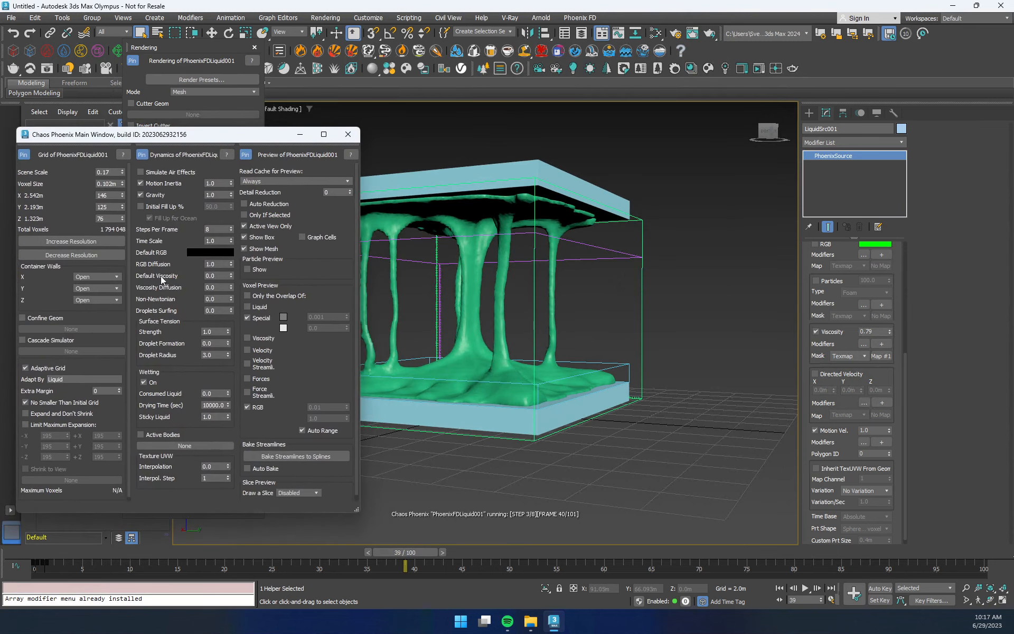
double_click(212, 331)
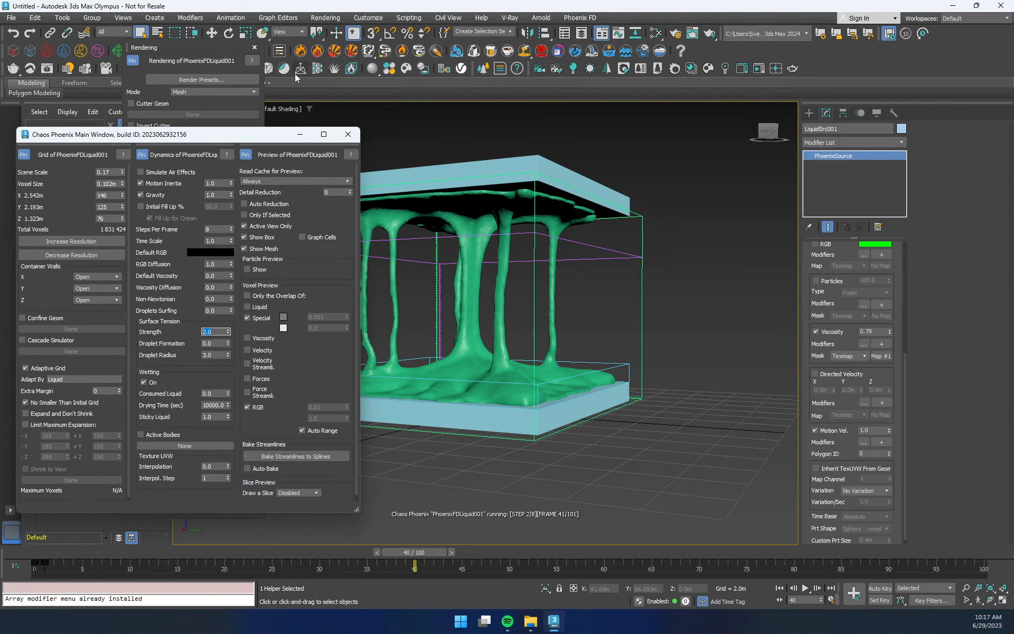
drag(248, 140, 156, 145)
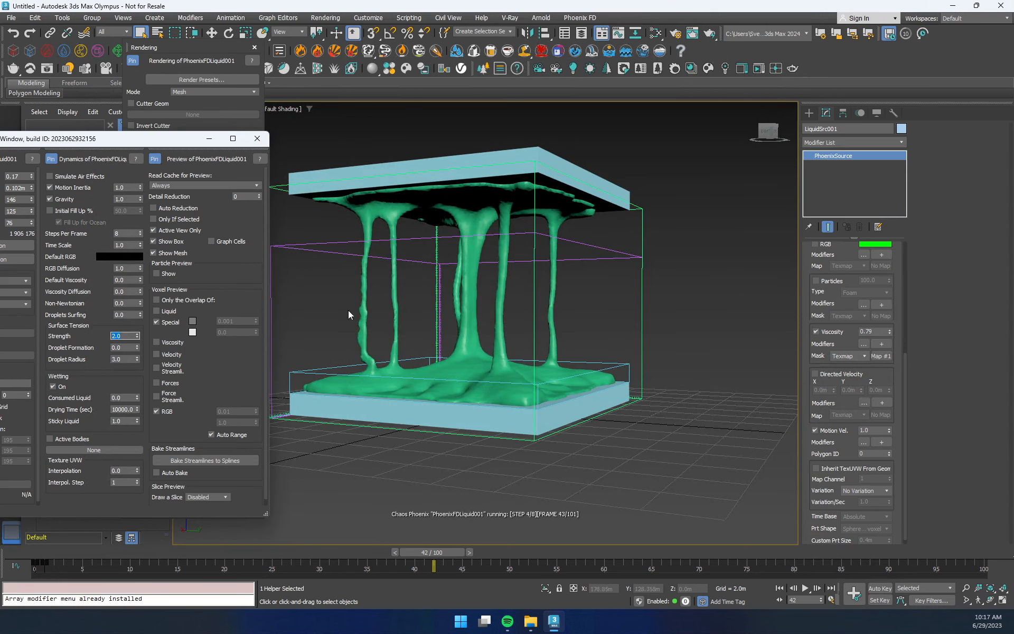
- Enable grid smoothing of the Liquid channel in the simulator's input settings, comparing the mesh with it off and on
click(214, 51)
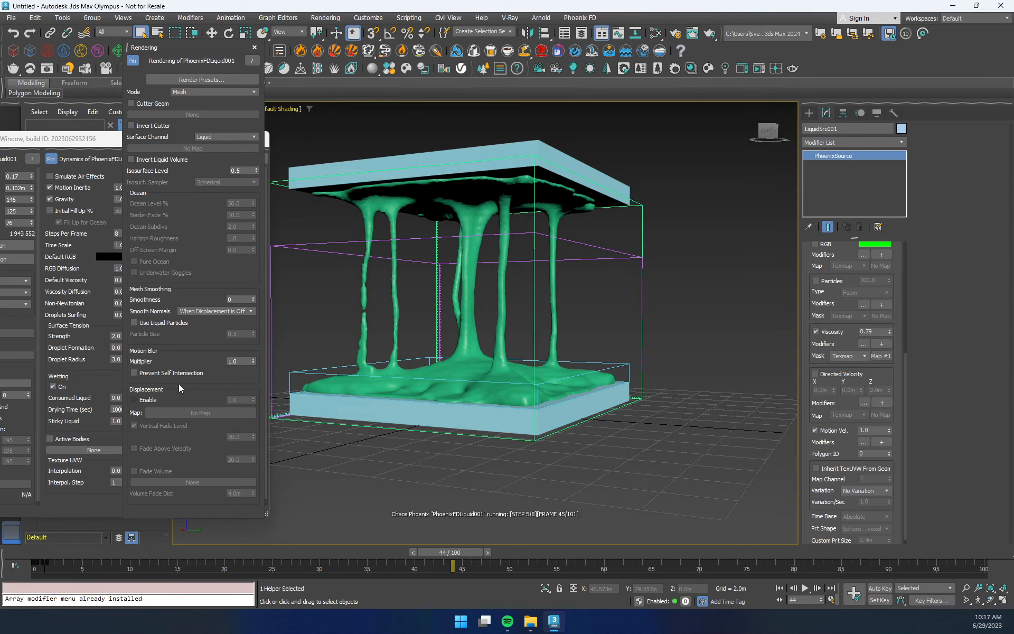
drag(74, 139, 85, 221)
click(89, 187)
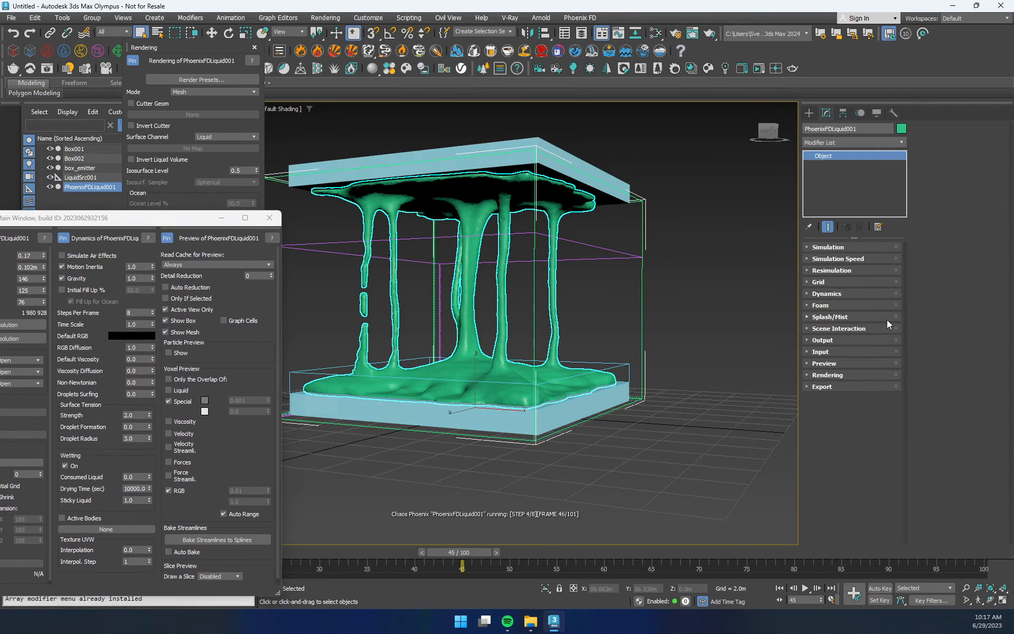
click(824, 351)
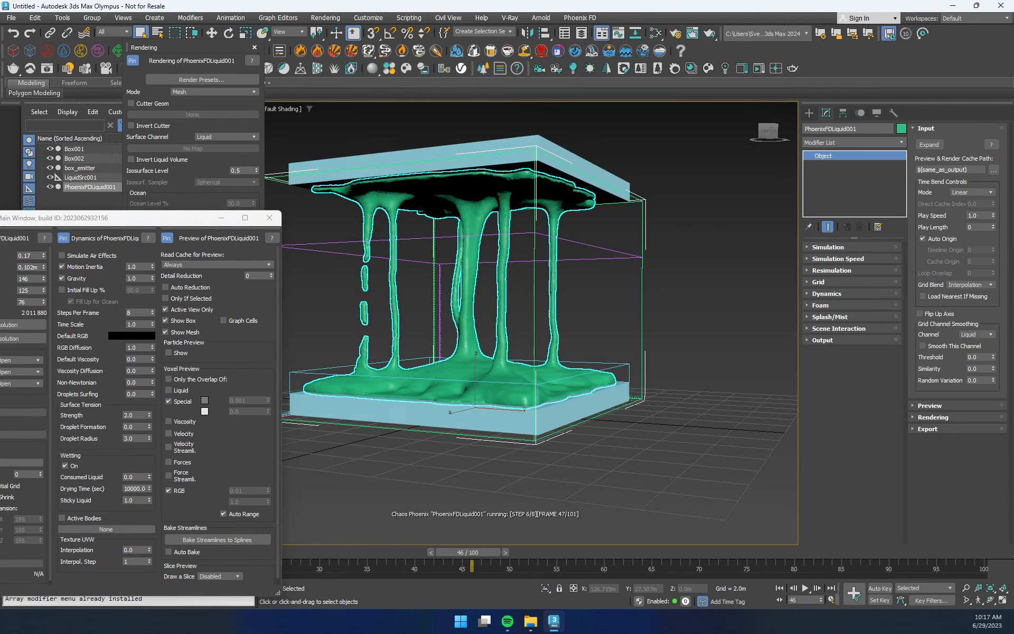
click(941, 348)
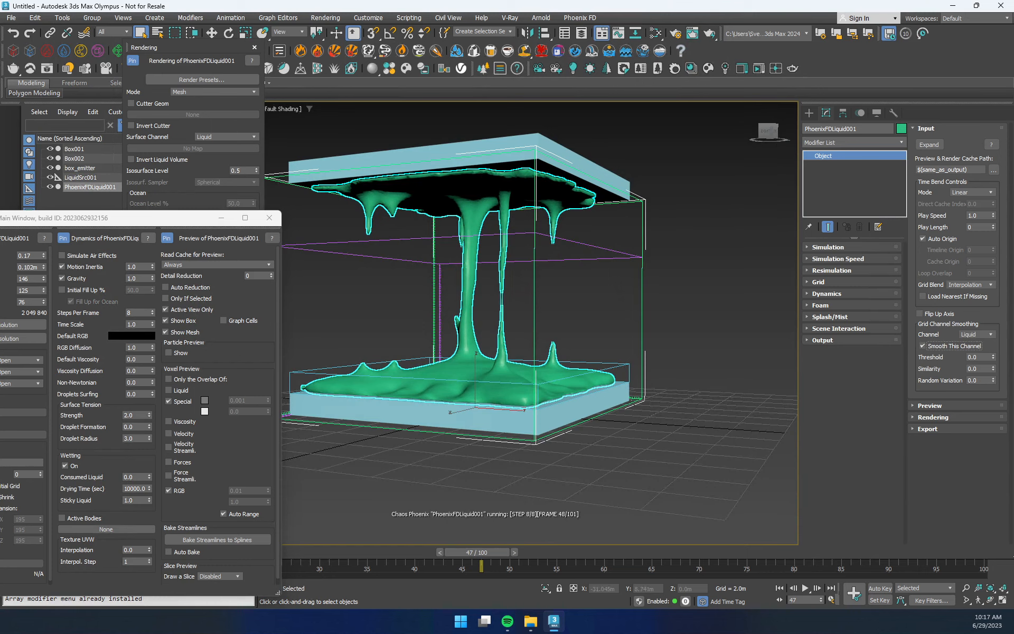
click(946, 350)
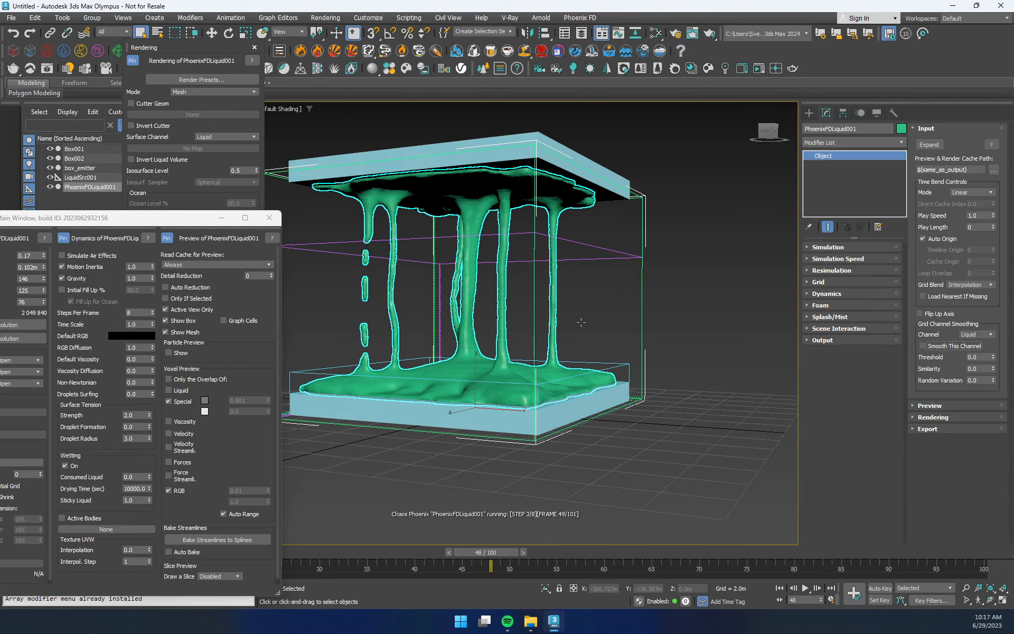
click(946, 349)
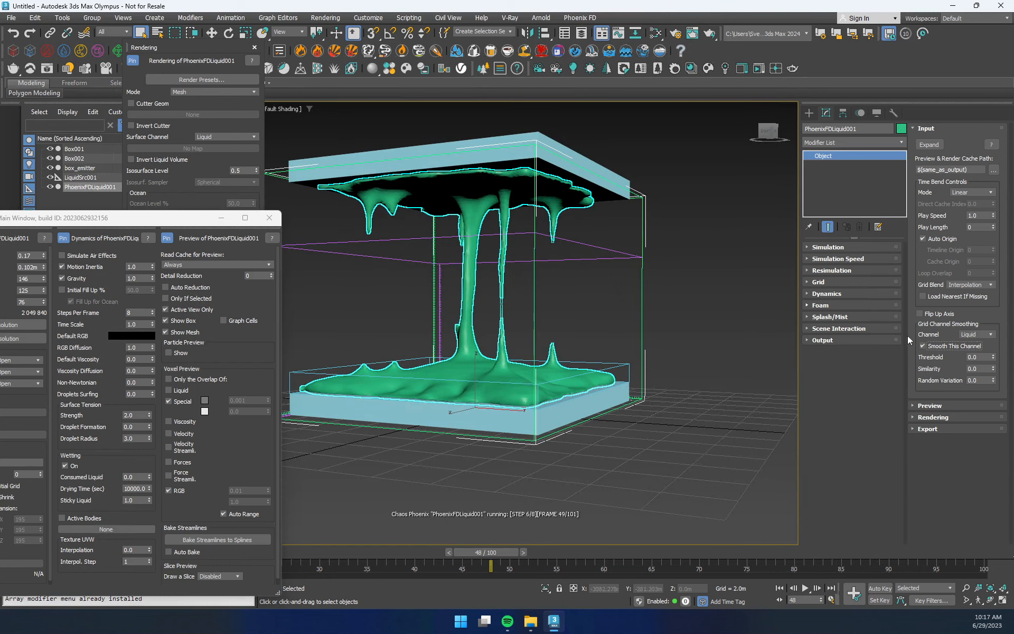
click(954, 350)
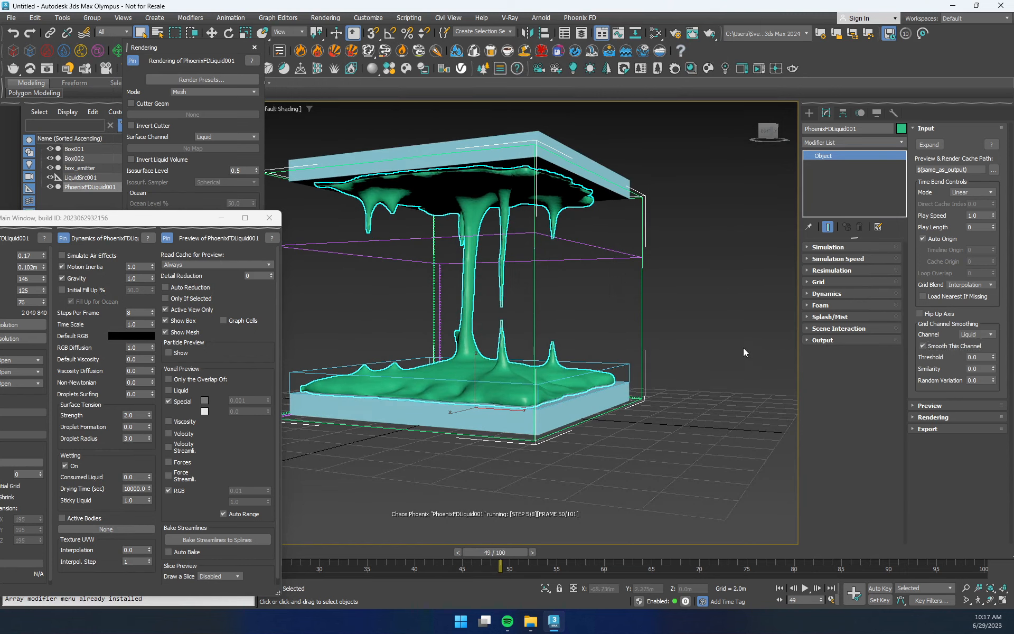
click(736, 380)
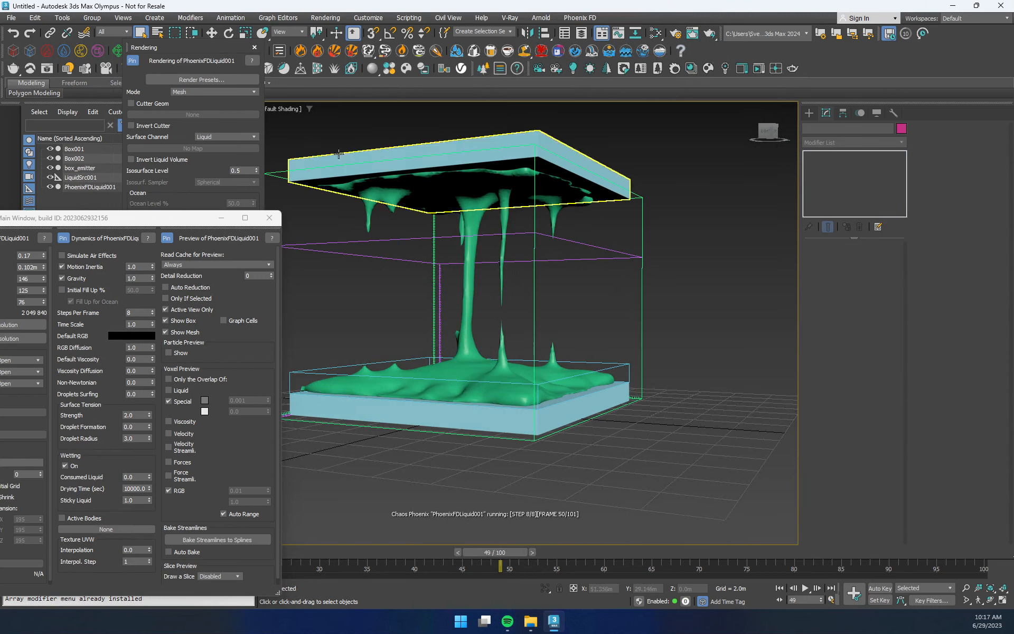
- Select the liquid simulator and move its Rendering settings window clear of the liquid
click(284, 171)
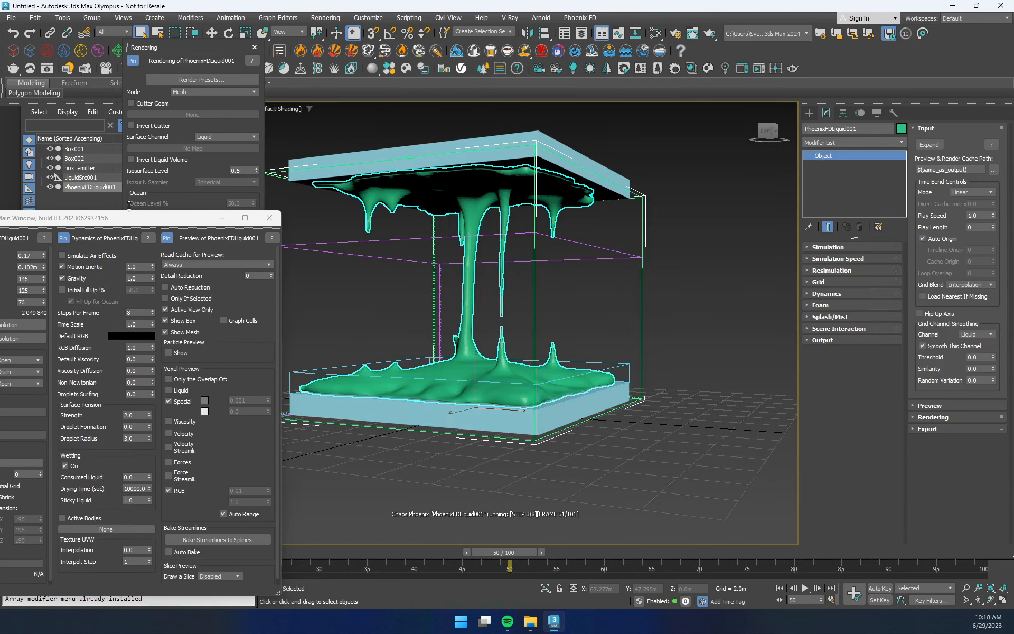
click(211, 47)
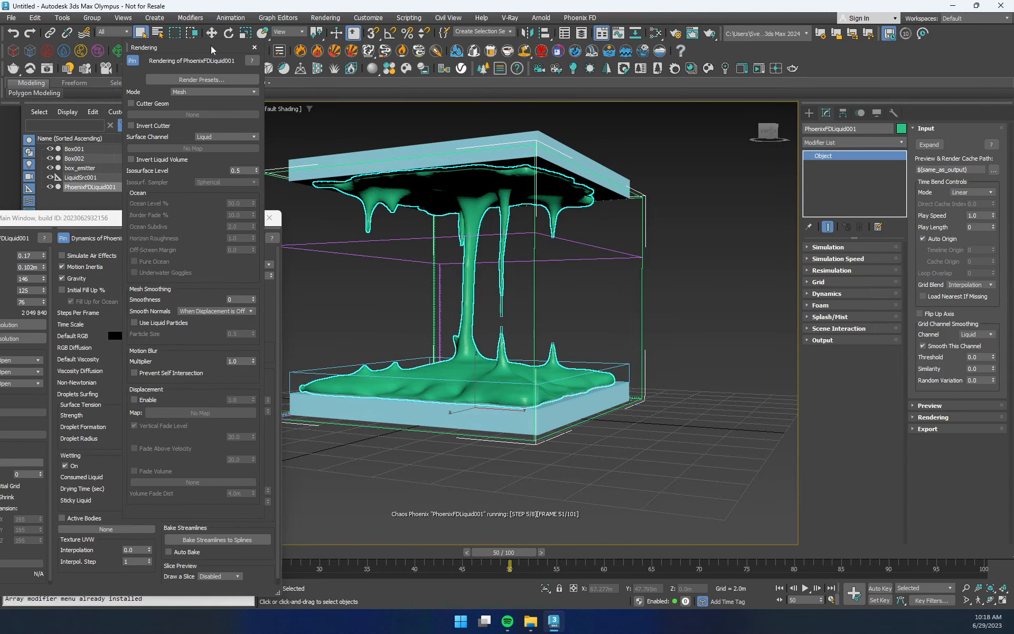
click(779, 306)
drag(192, 50, 742, 57)
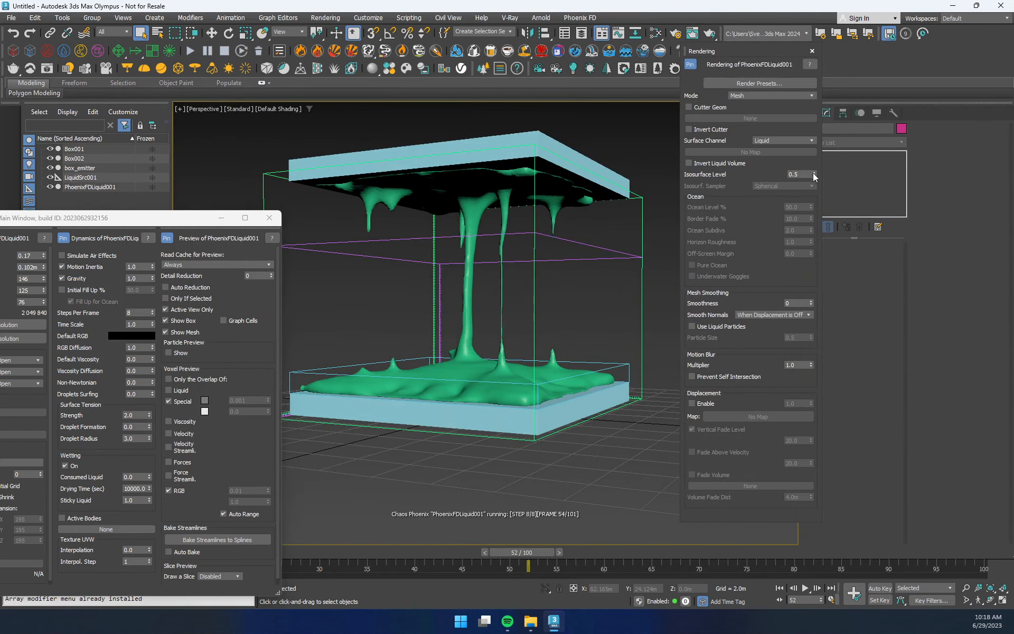
- Try an isosurface level of 0.44 on the liquid mesh and restore it to 0.5
mouse_move(814, 175)
mouse_down()
mouse_move(819, 157)
mouse_move(819, 197)
mouse_move(817, 174)
mouse_up()
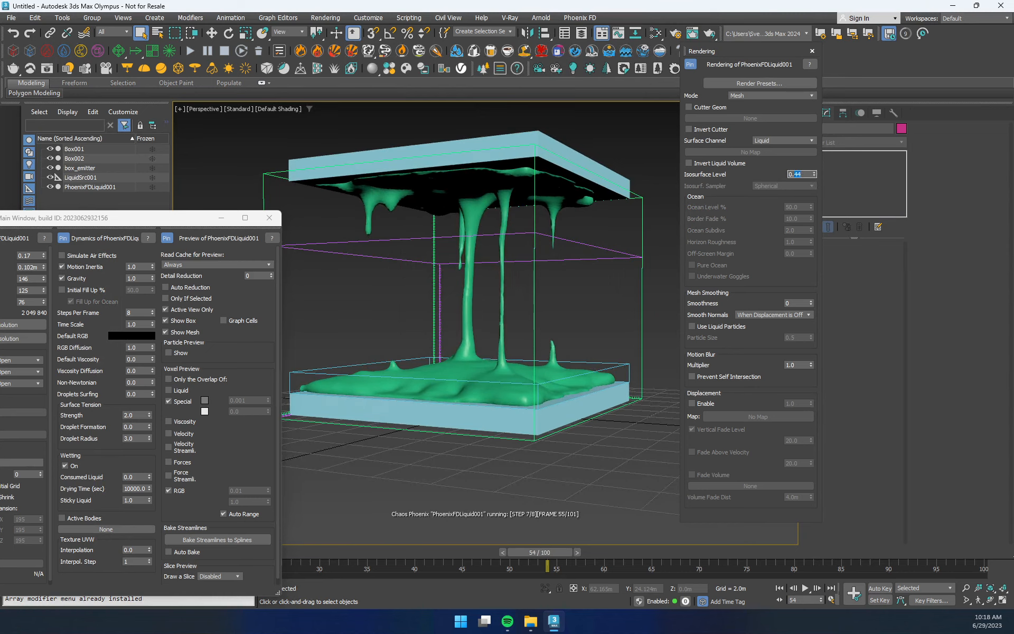
text(0.5)
key(Return)
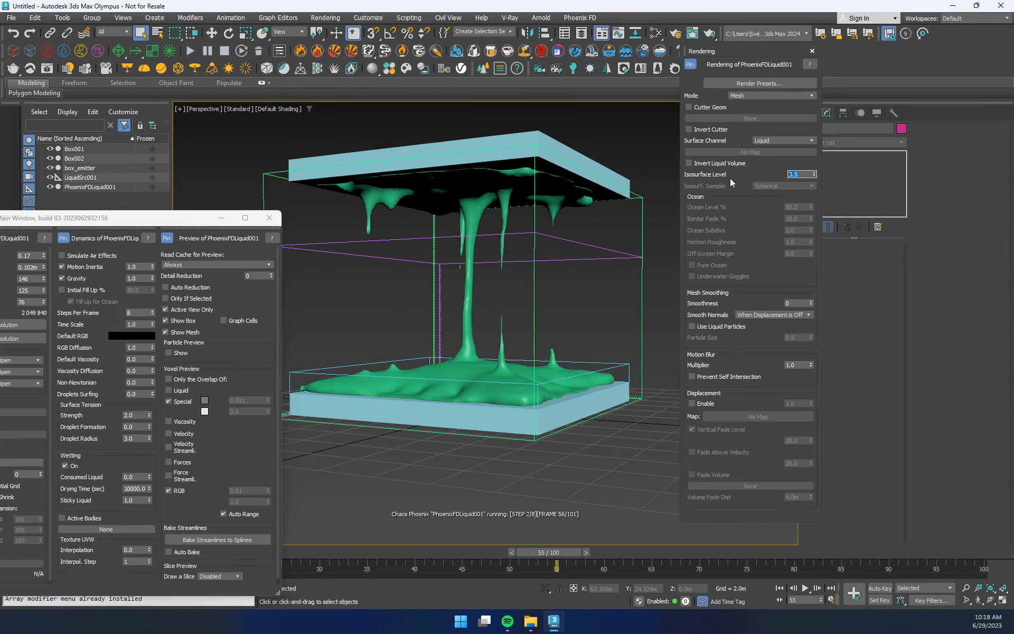
click(732, 180)
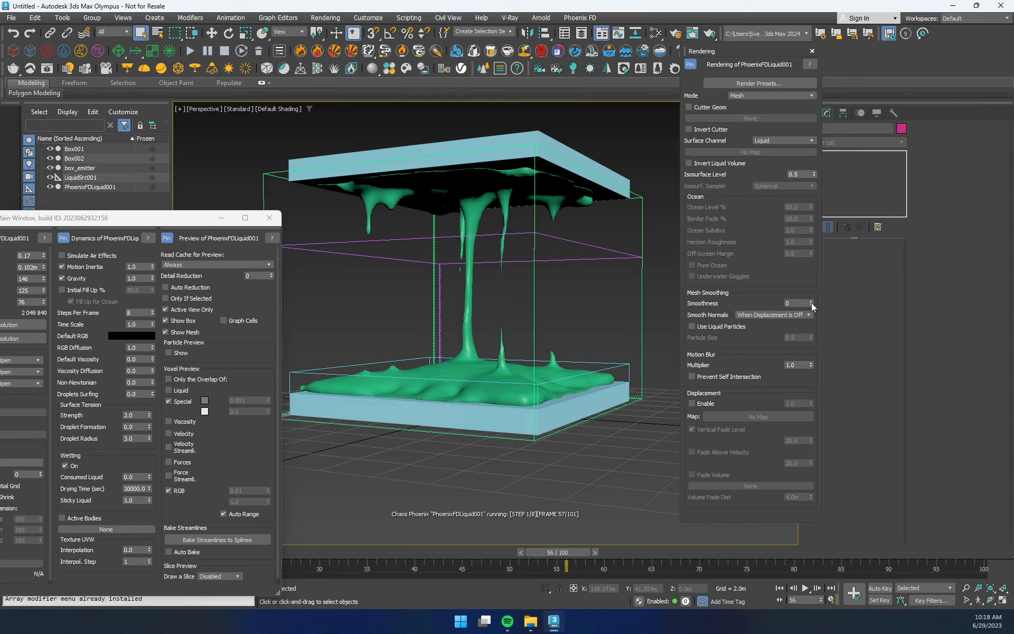
- Set the mesh smoothness to 8 and enable Use Liquid Particles with a particle size of 1.0
drag(813, 305, 813, 297)
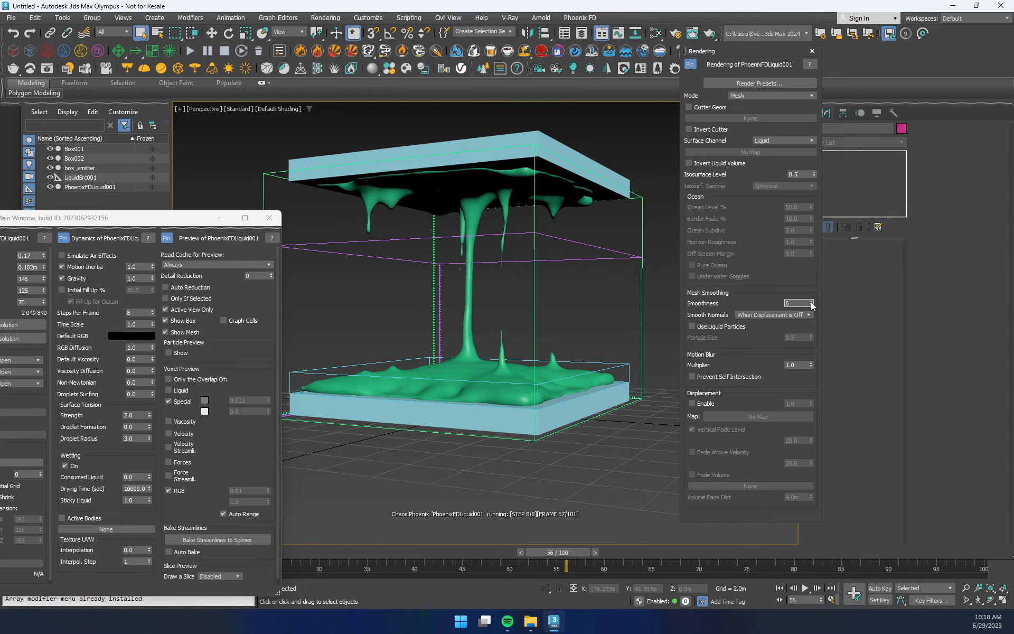
click(721, 327)
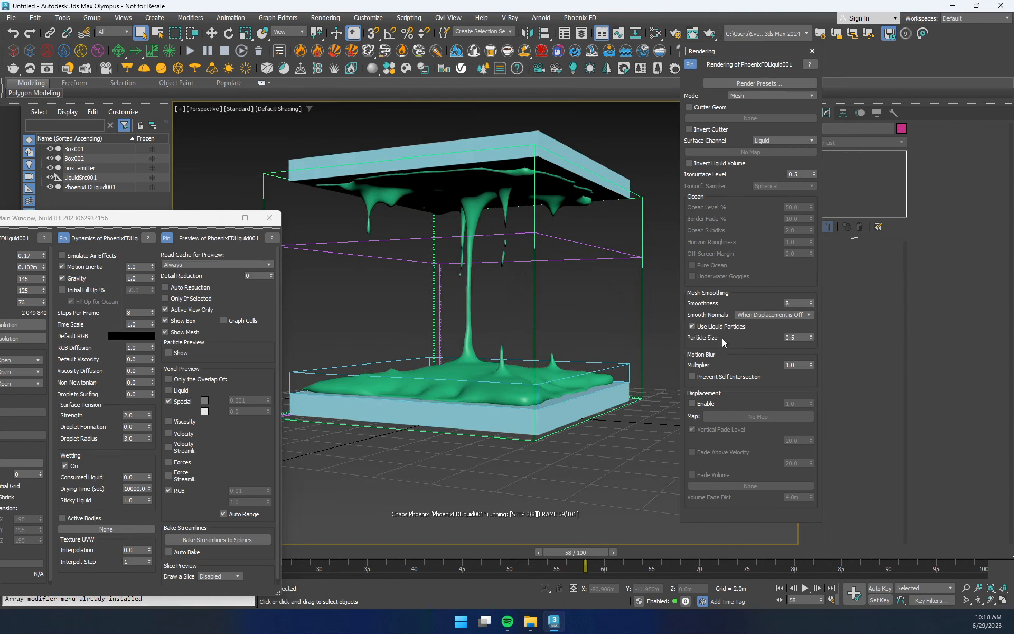
drag(813, 340, 814, 366)
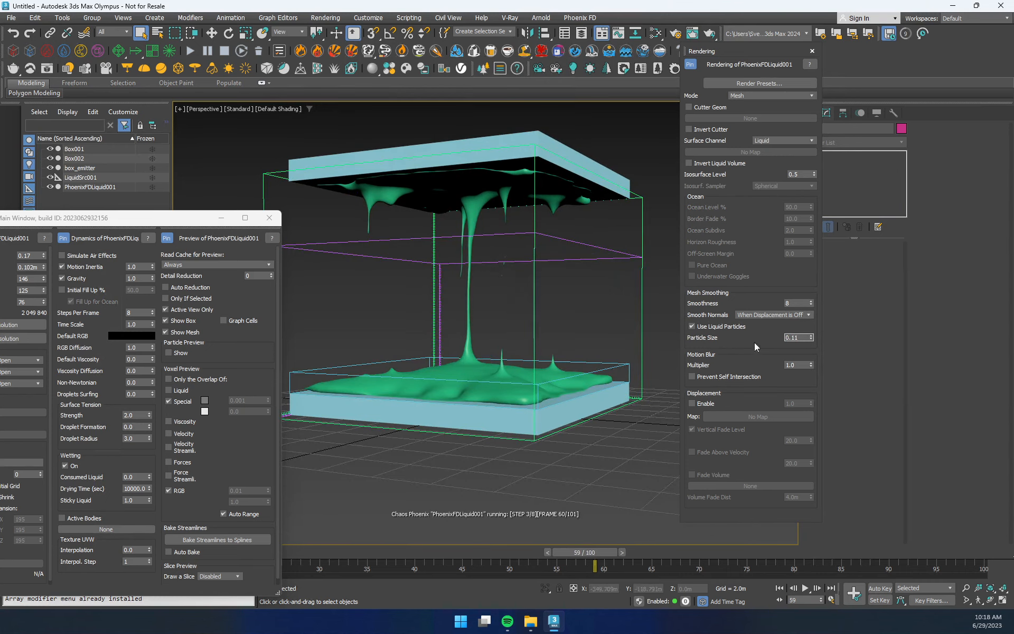
drag(813, 340, 800, 251)
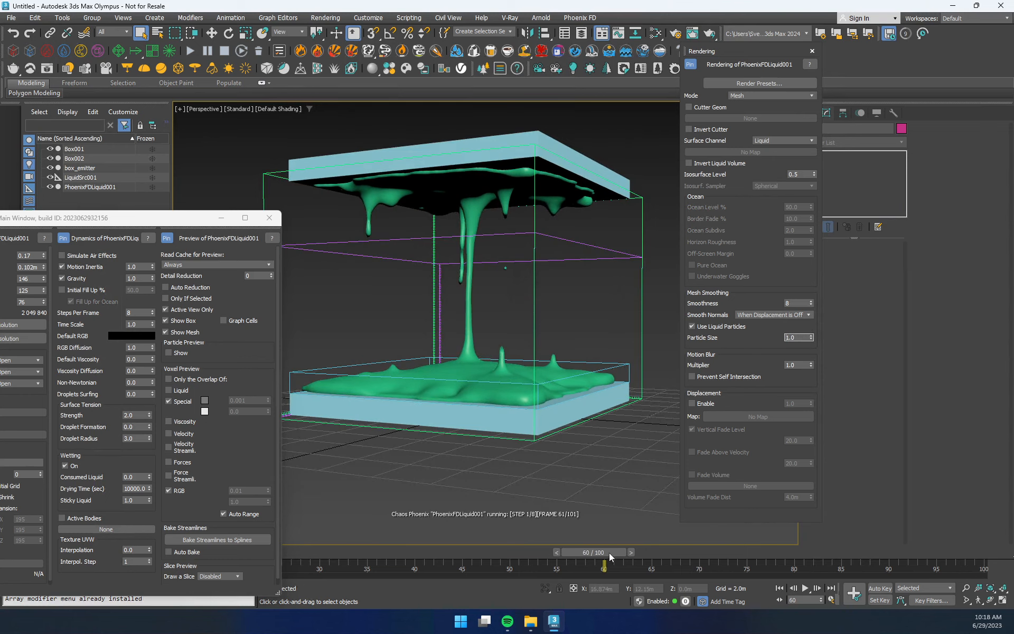
- Stop the simulation and set the mesh smoothing particle size to 0.36, judging the thin strands at frame 37
click(224, 53)
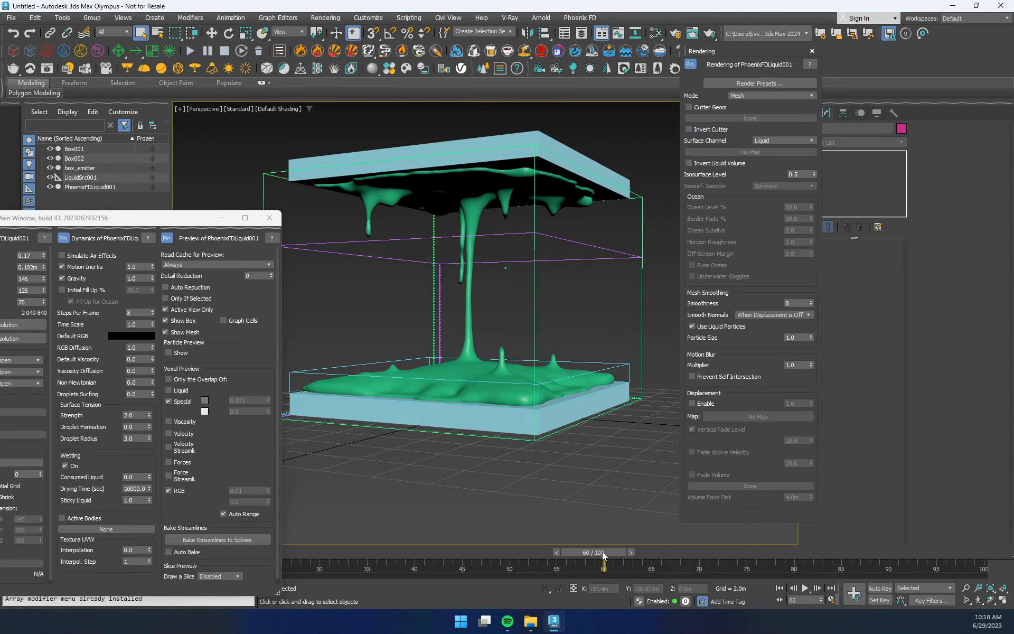
drag(602, 553, 405, 561)
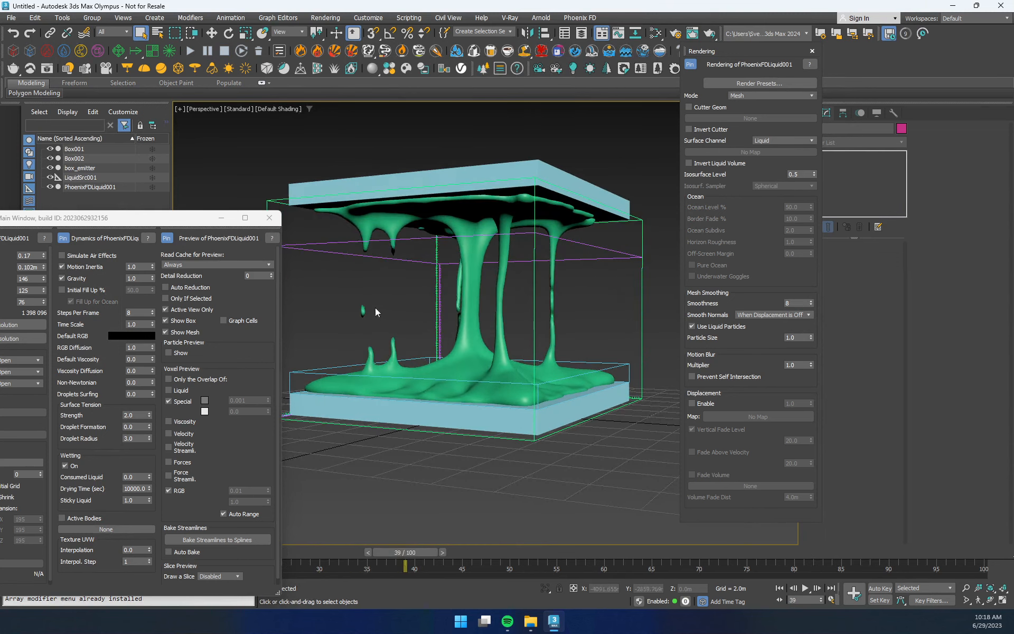
key(comma)
key(comma)
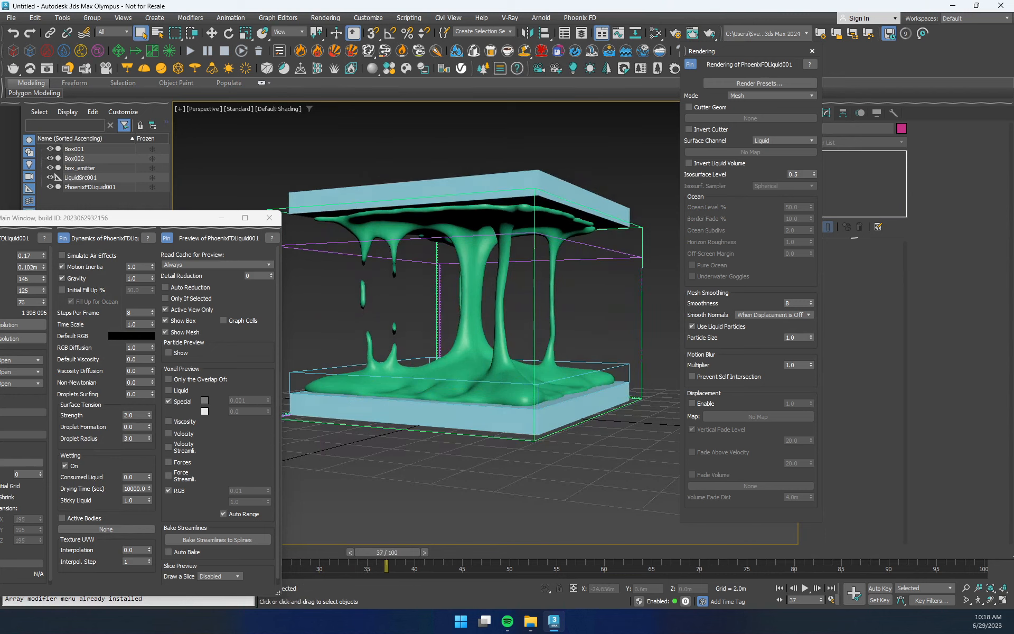
drag(812, 338, 814, 355)
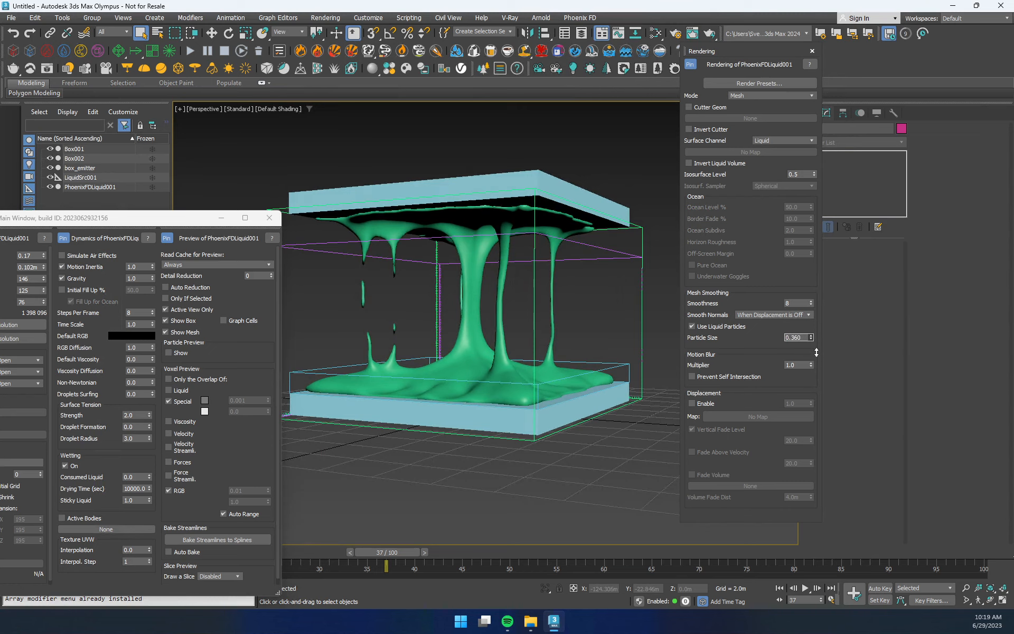
drag(812, 339, 822, 389)
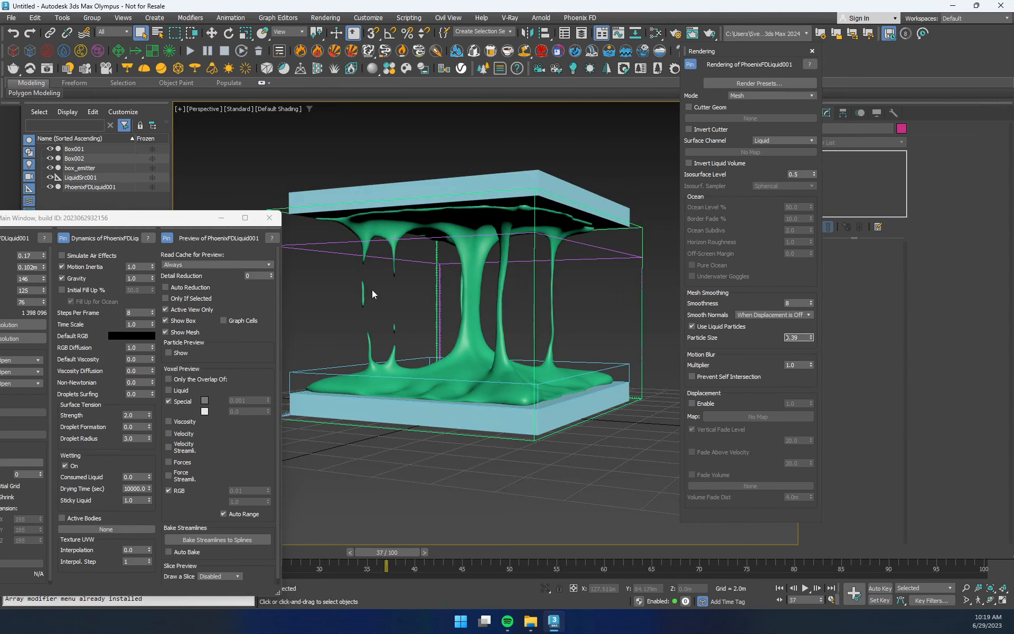
drag(813, 338, 766, 345)
- Run the liquid simulation again from the start through frame 100 and move the Phoenix window aside
click(190, 51)
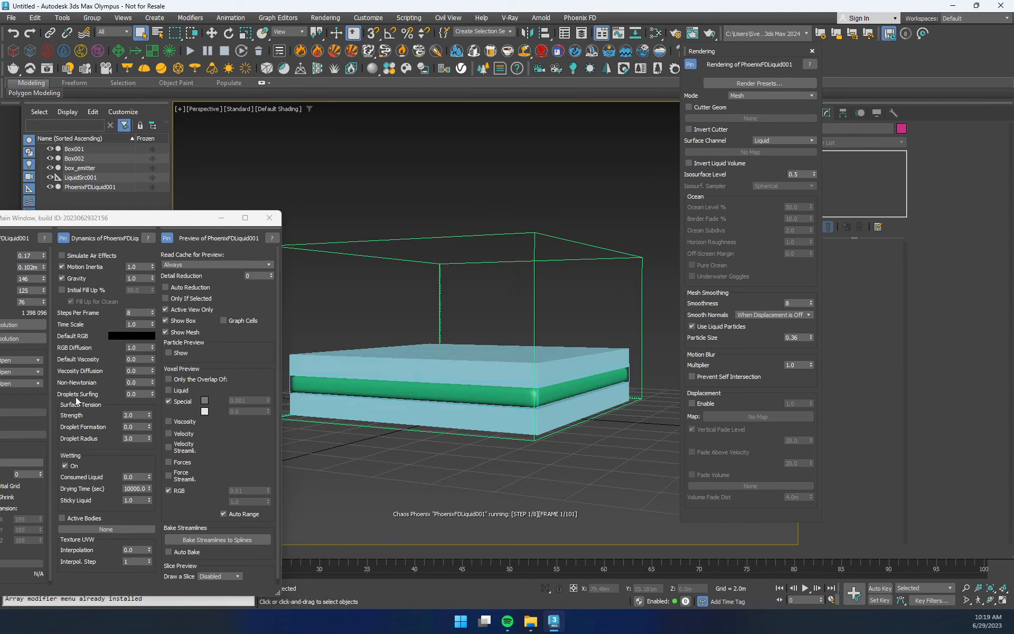
click(563, 226)
drag(182, 221, 147, 157)
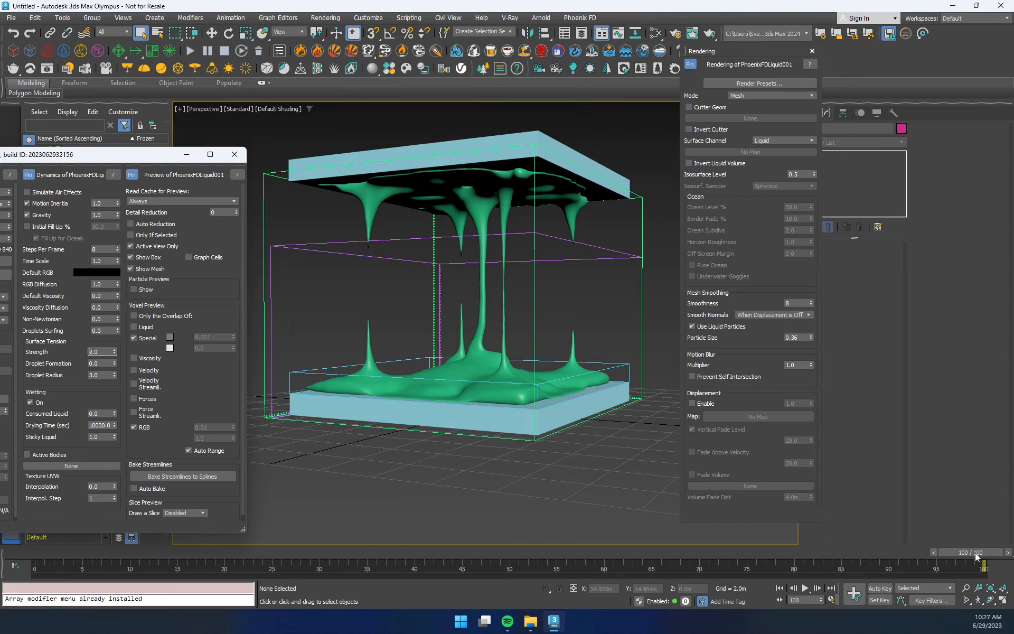
- Check the time configuration and play back the simulated liquid animation from frame 0
drag(438, 552, 55, 547)
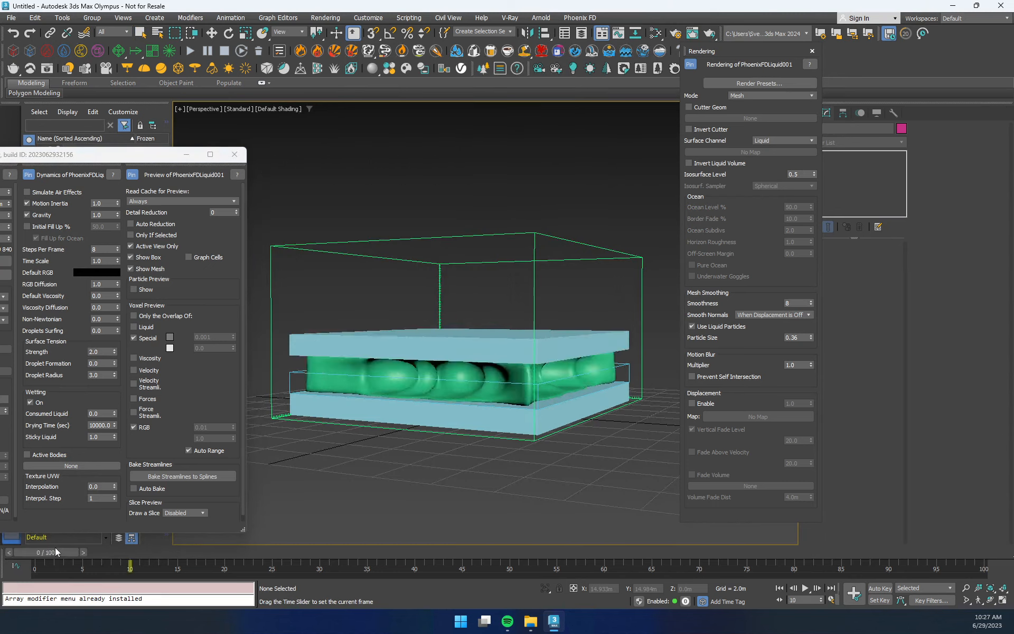
right_click(817, 588)
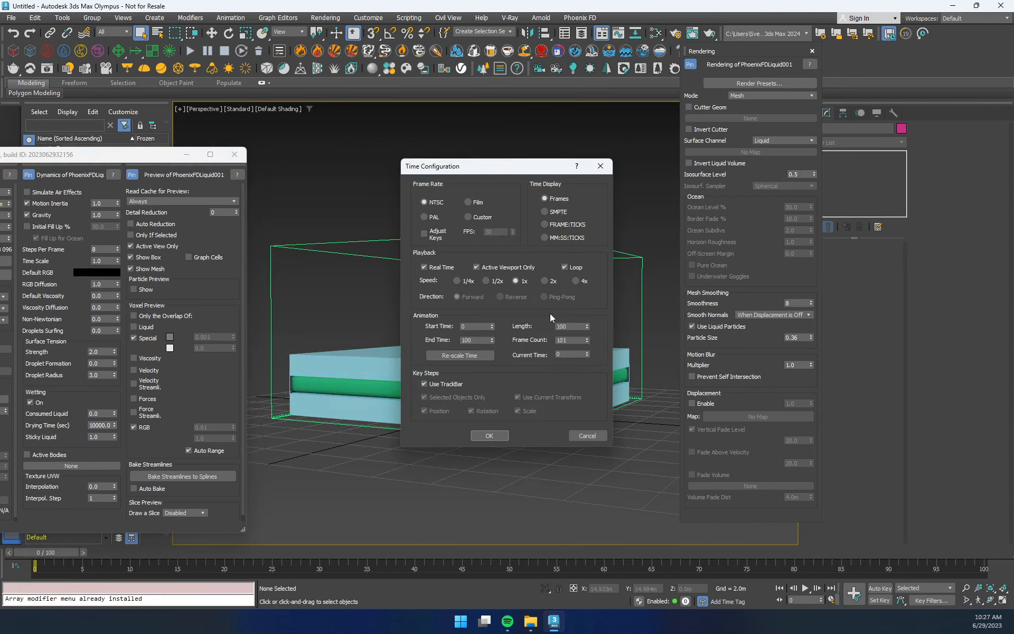
click(489, 435)
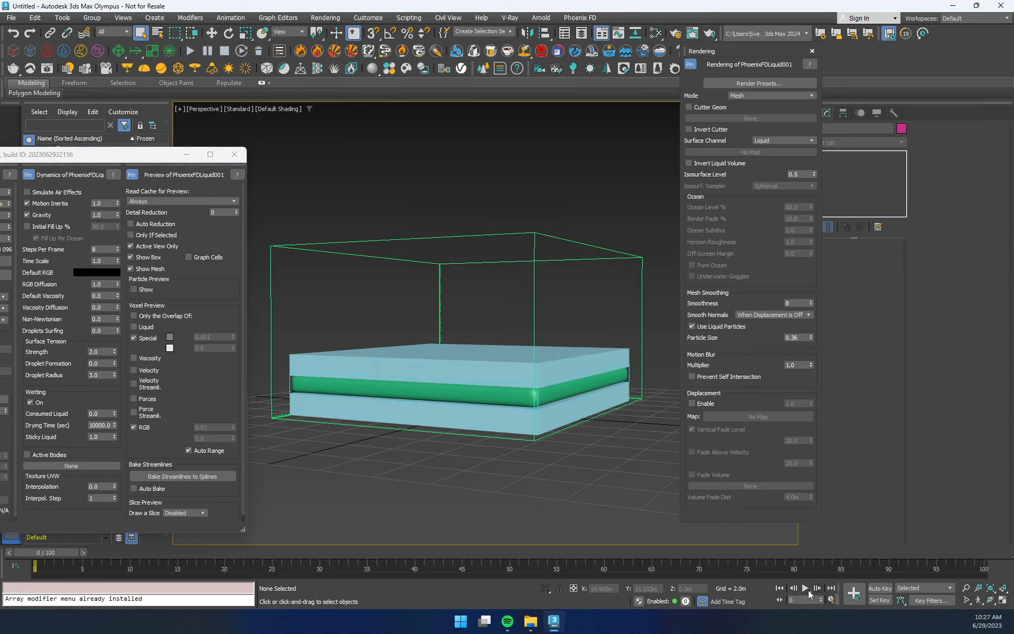
click(808, 589)
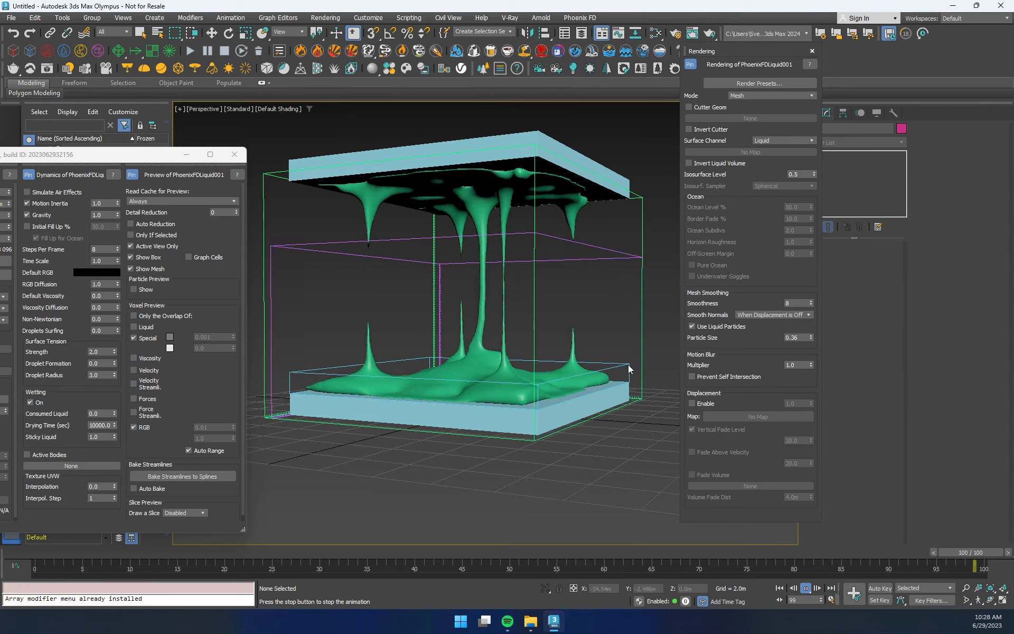
click(807, 589)
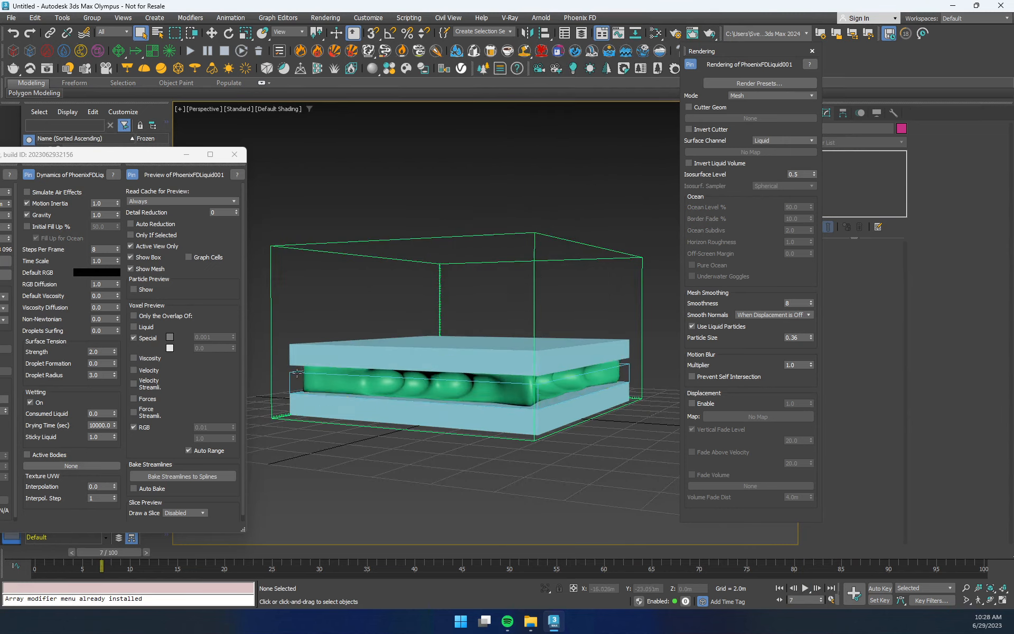
- Examine the stretching strands from several angles around frame 38
drag(128, 553, 340, 552)
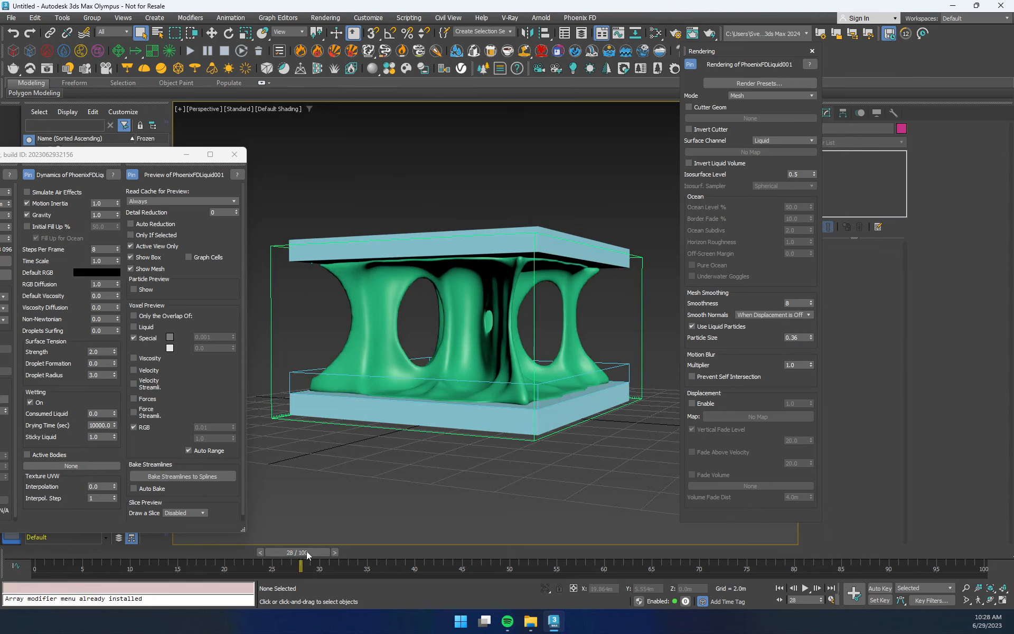
drag(307, 551, 396, 554)
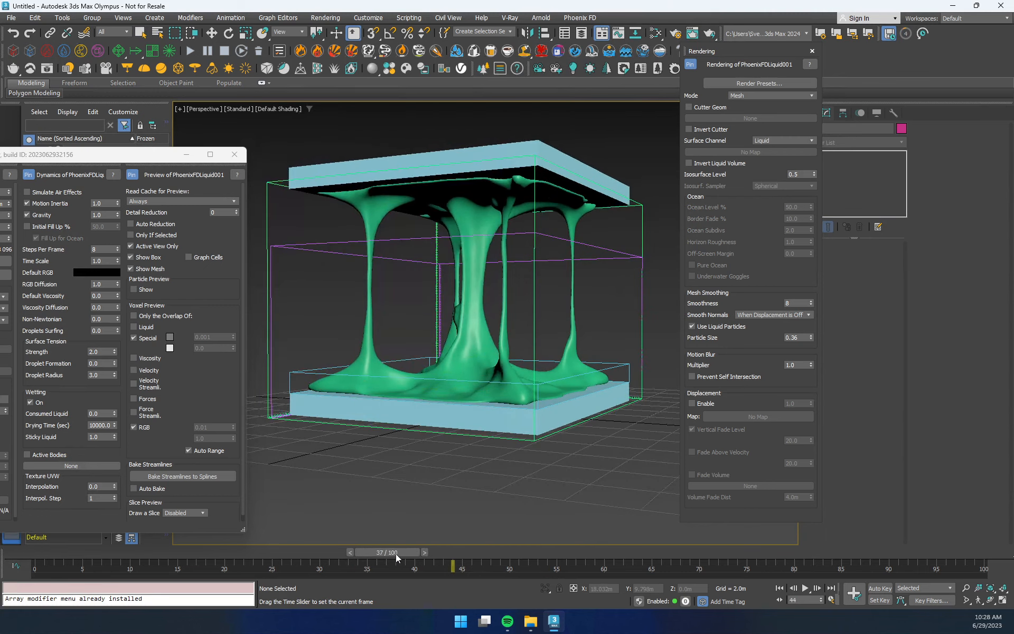
alt+middle_drag(407, 379, 450, 503)
mouse_move(407, 551)
mouse_down()
mouse_move(275, 554)
mouse_move(407, 559)
mouse_move(396, 560)
mouse_up()
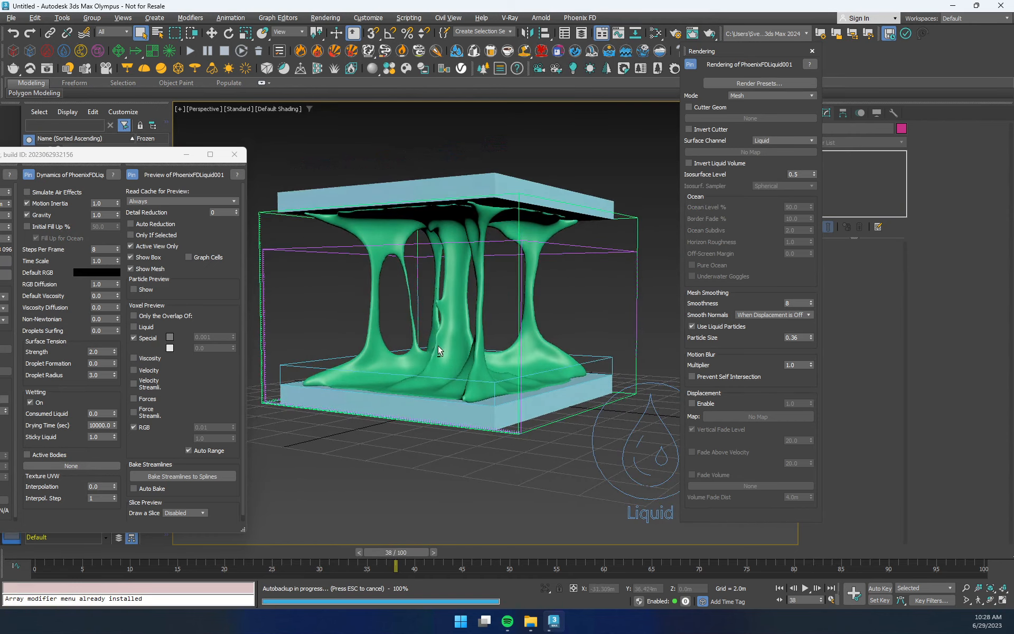
alt+middle_drag(438, 346, 452, 289)
alt+middle_drag(482, 362, 425, 370)
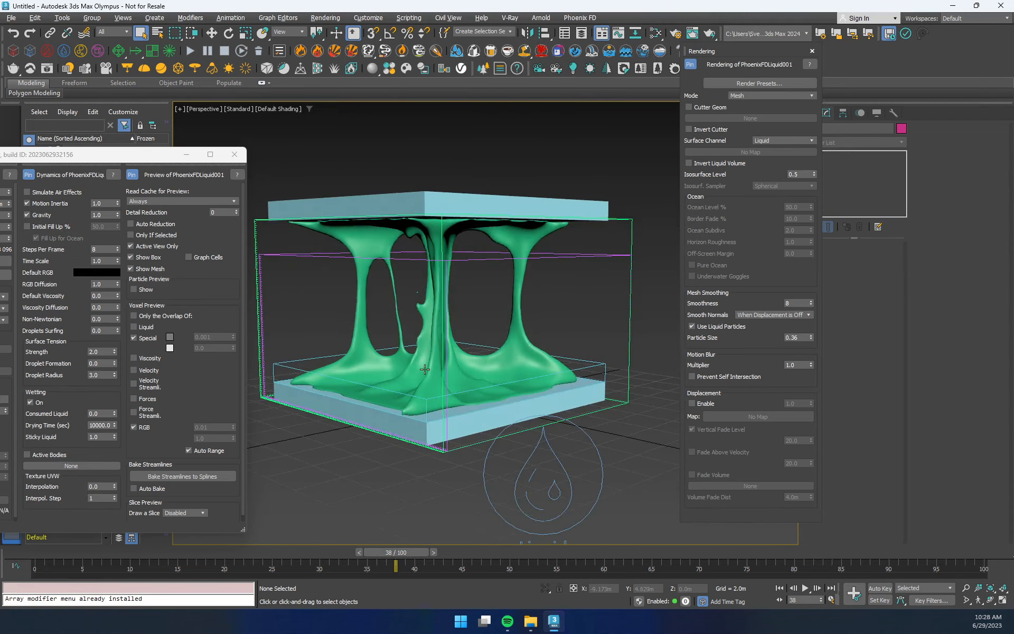
- Set the noise threshold of the liquid source's viscosity map to High 0.71 and Low 0.065 and close the material editor
click(538, 455)
scroll(898, 357, down, 5)
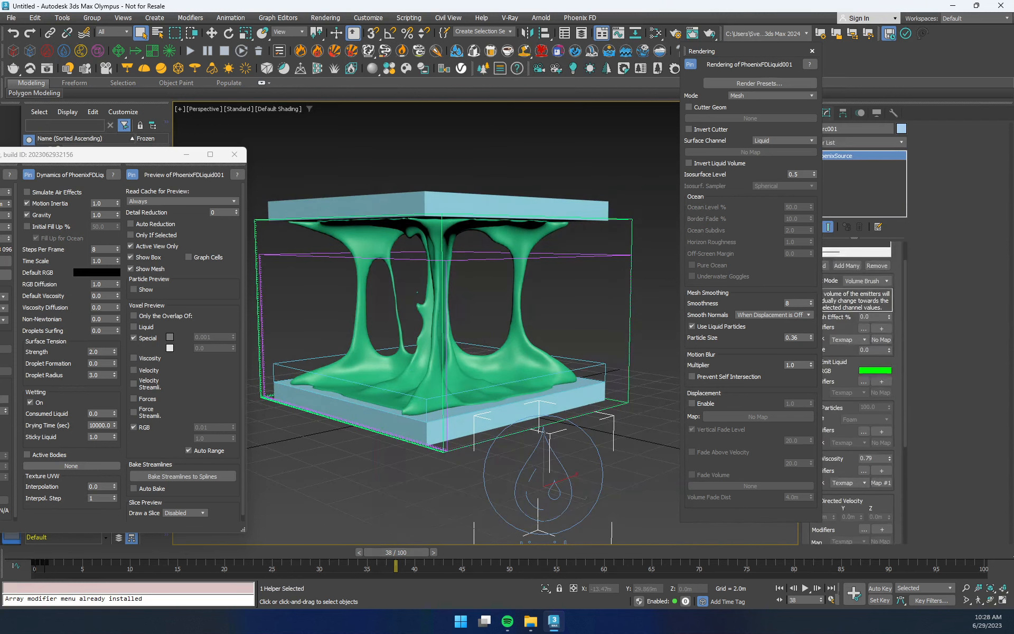
right_click(881, 350)
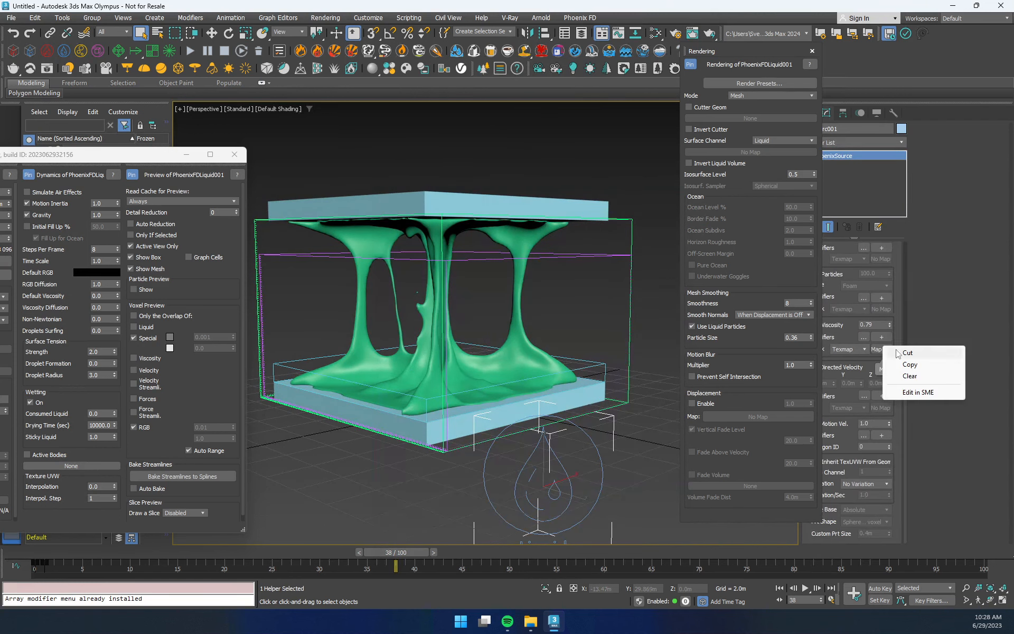
click(923, 394)
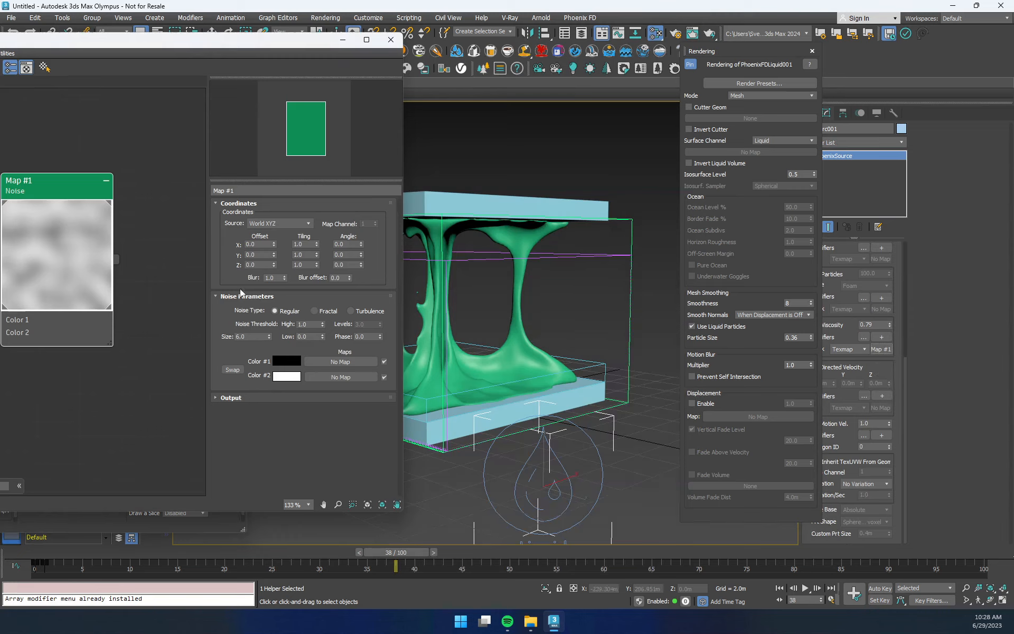
key(Return)
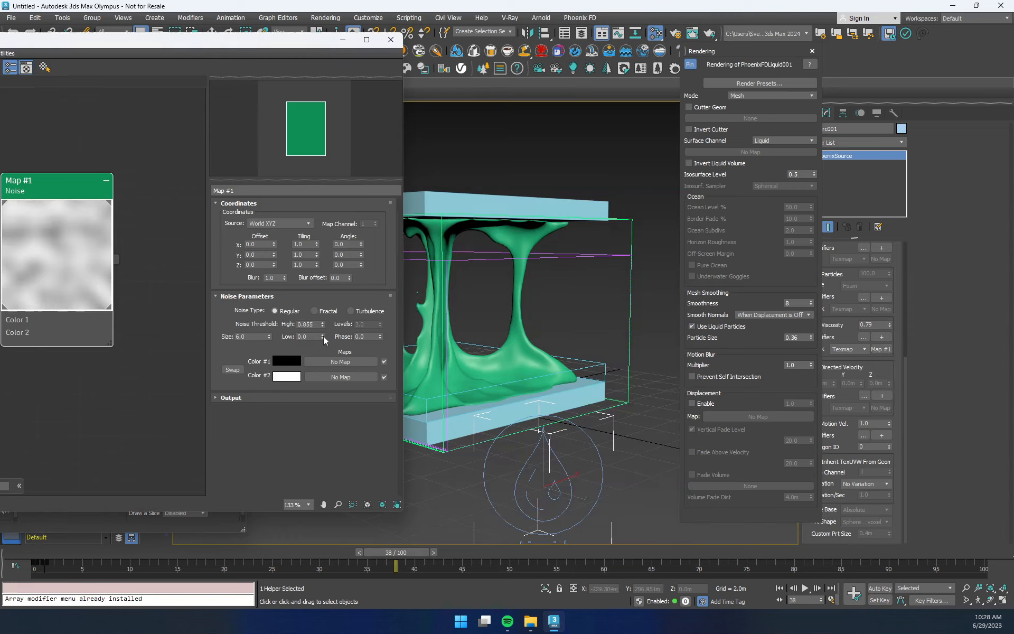
mouse_move(324, 337)
mouse_down()
mouse_move(324, 322)
mouse_move(326, 335)
mouse_up()
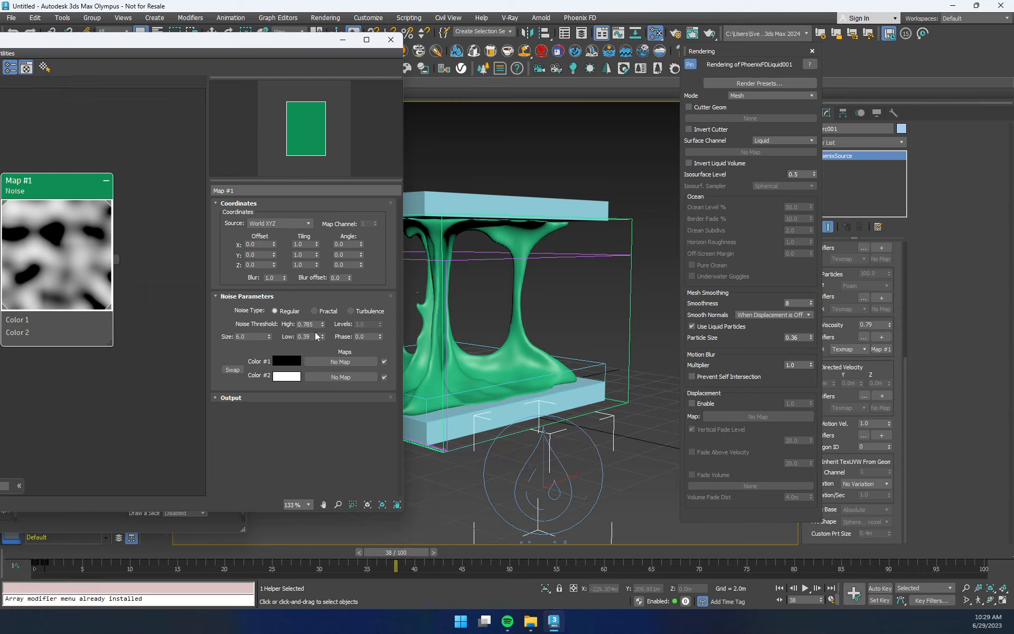
mouse_move(322, 326)
mouse_down()
mouse_move(325, 340)
mouse_move(293, 346)
mouse_move(326, 339)
mouse_up()
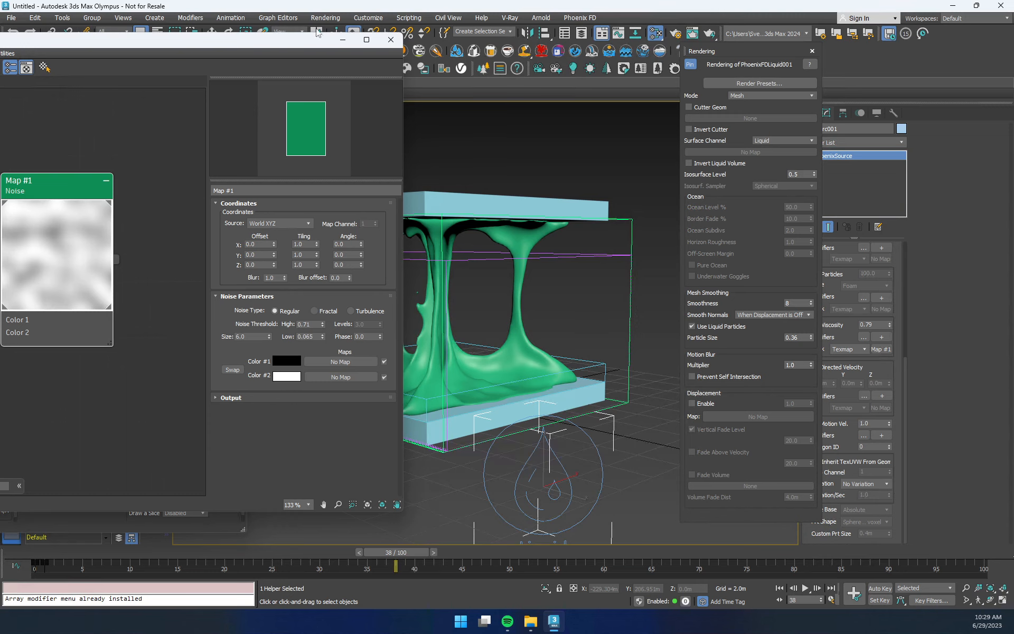
click(391, 41)
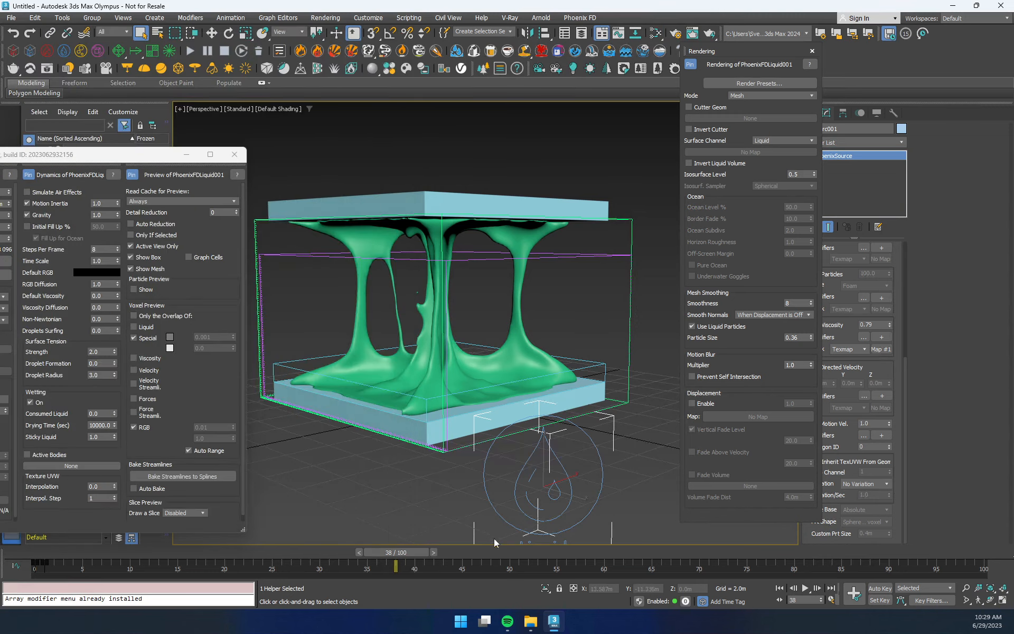